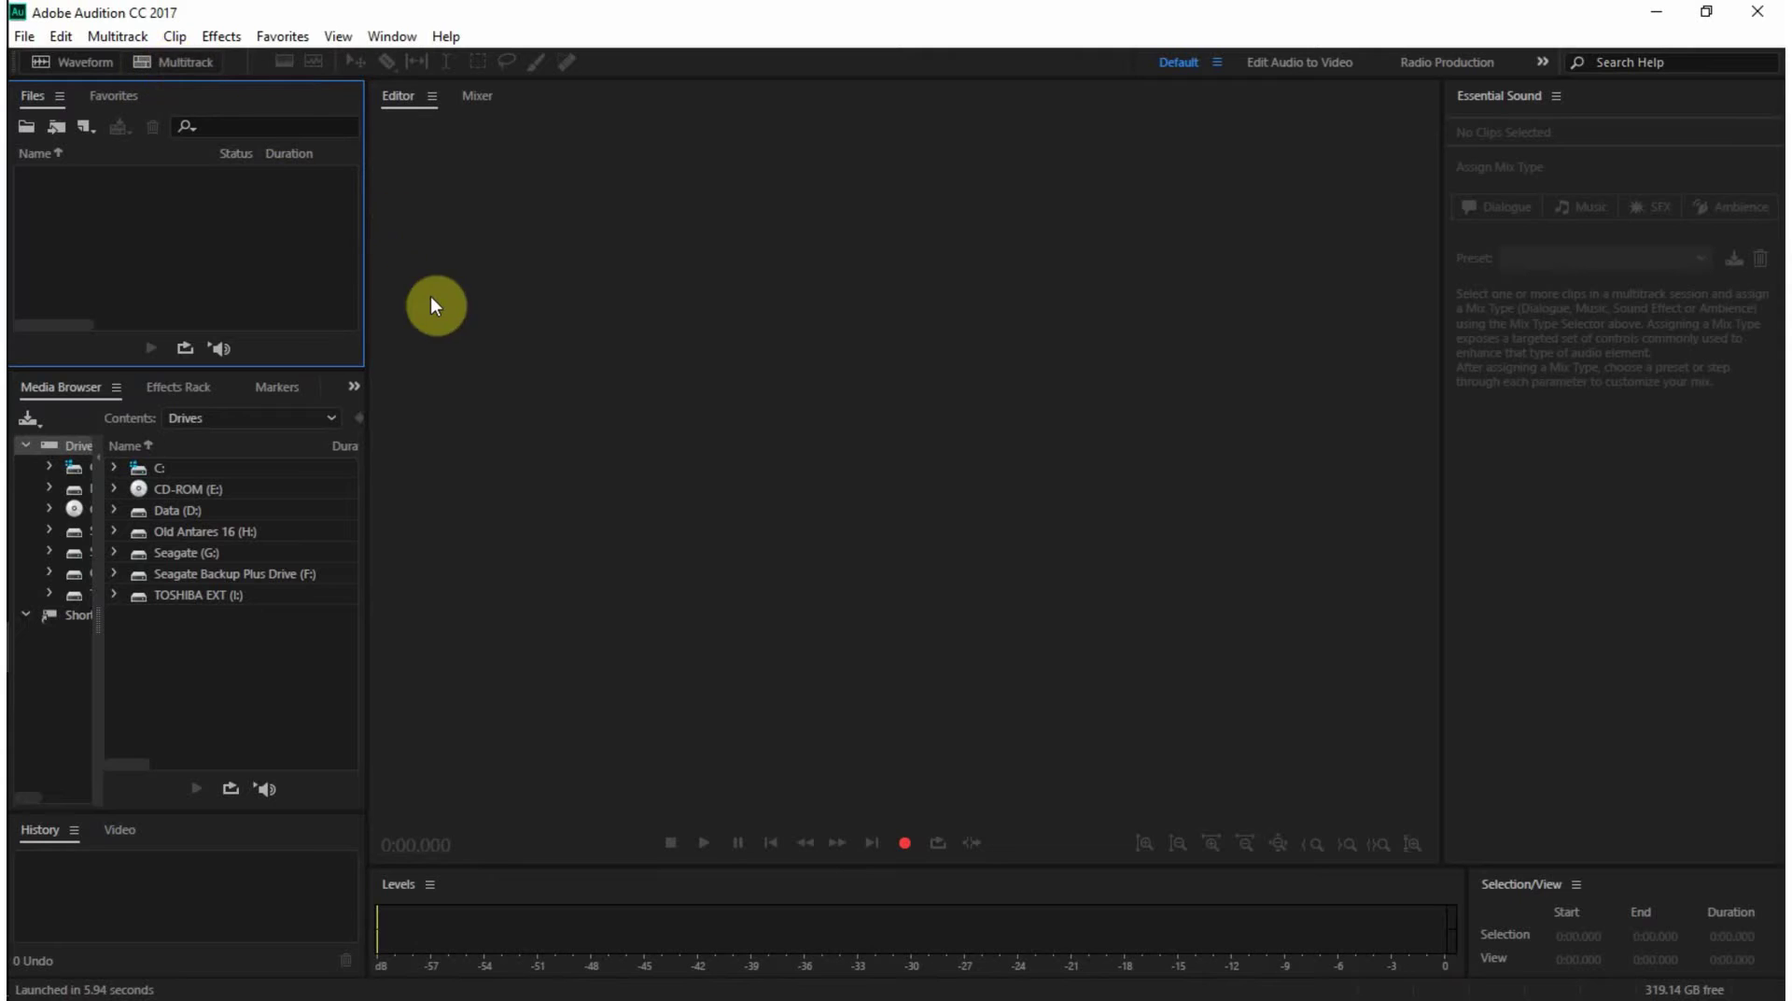
# - Bring up the Open File window from the File menu, then cancel it without choosing anything
pyautogui.click(25, 35)
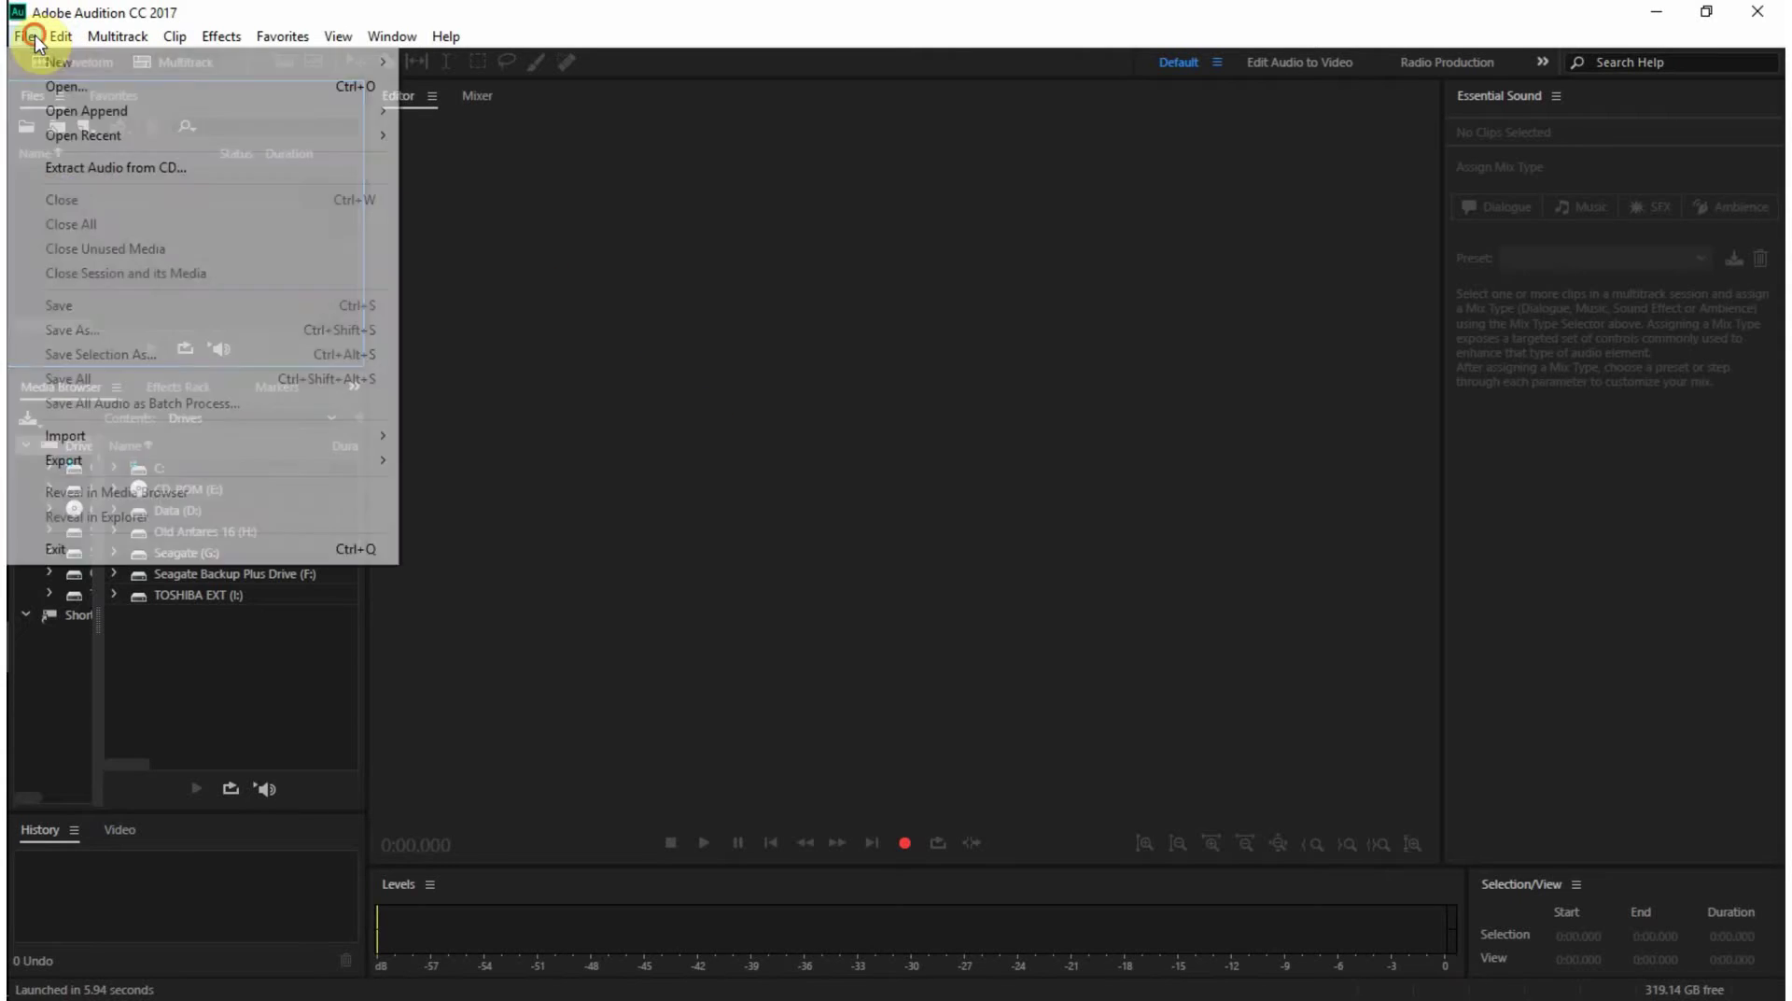
pyautogui.moveTo(216, 143)
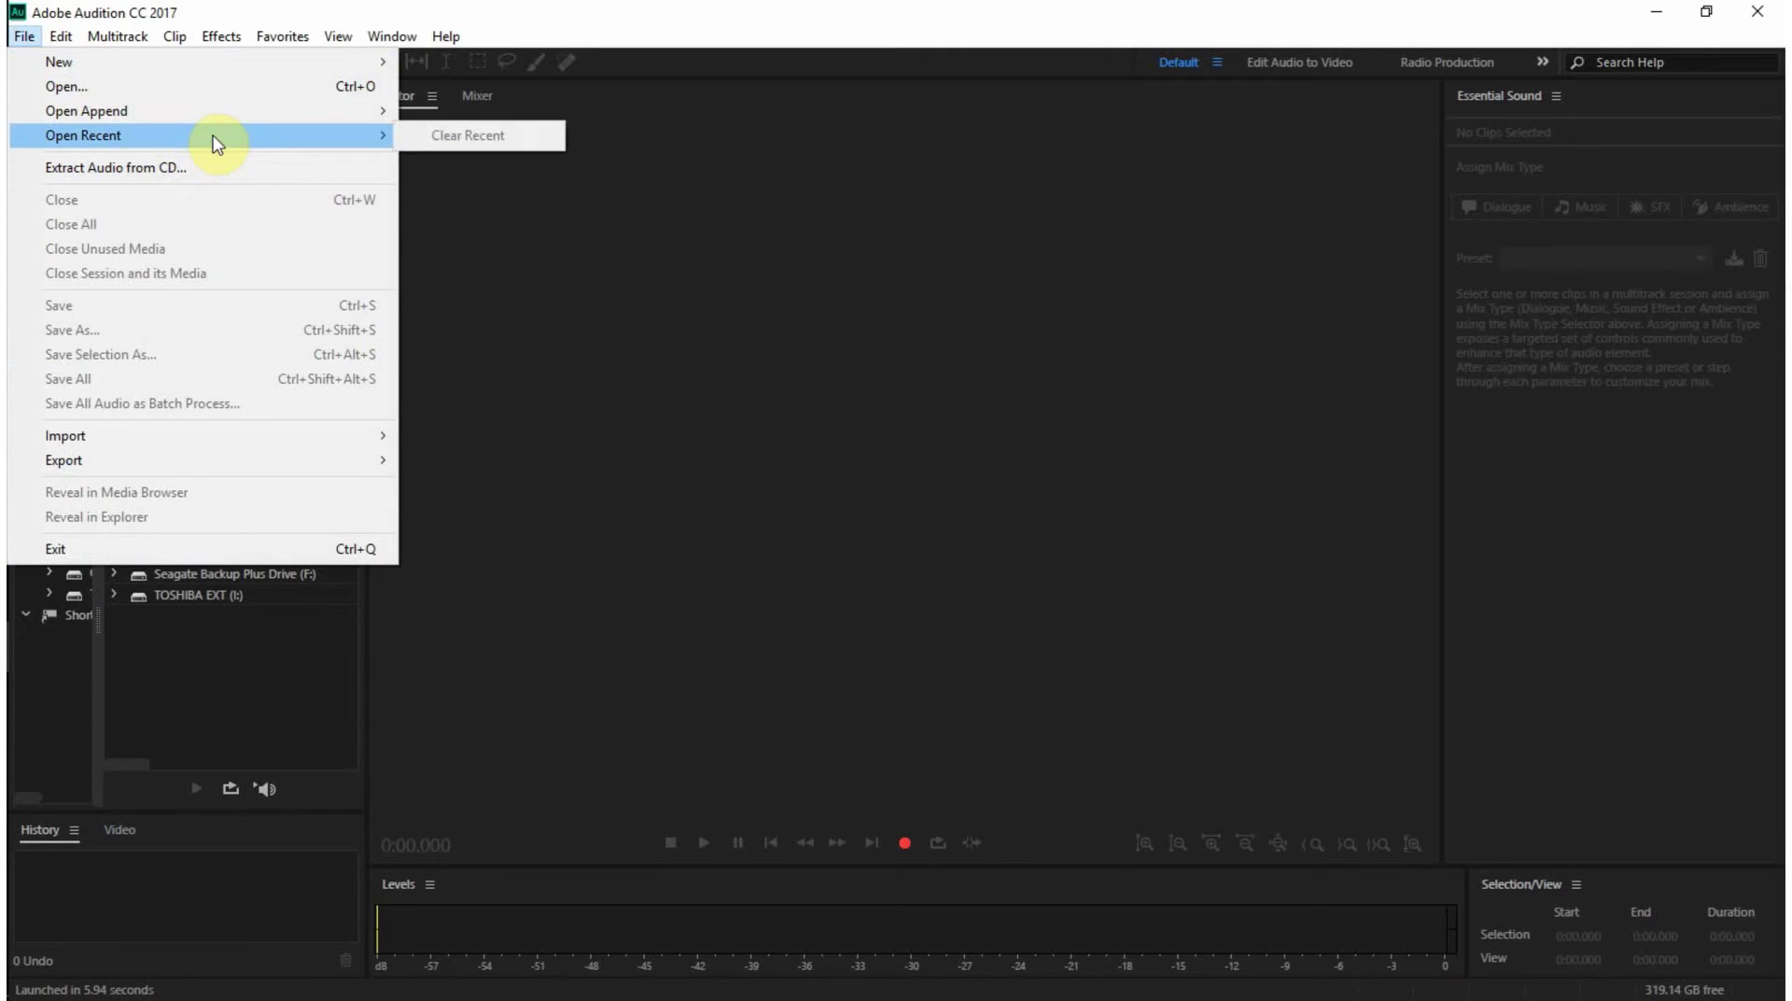
pyautogui.click(181, 88)
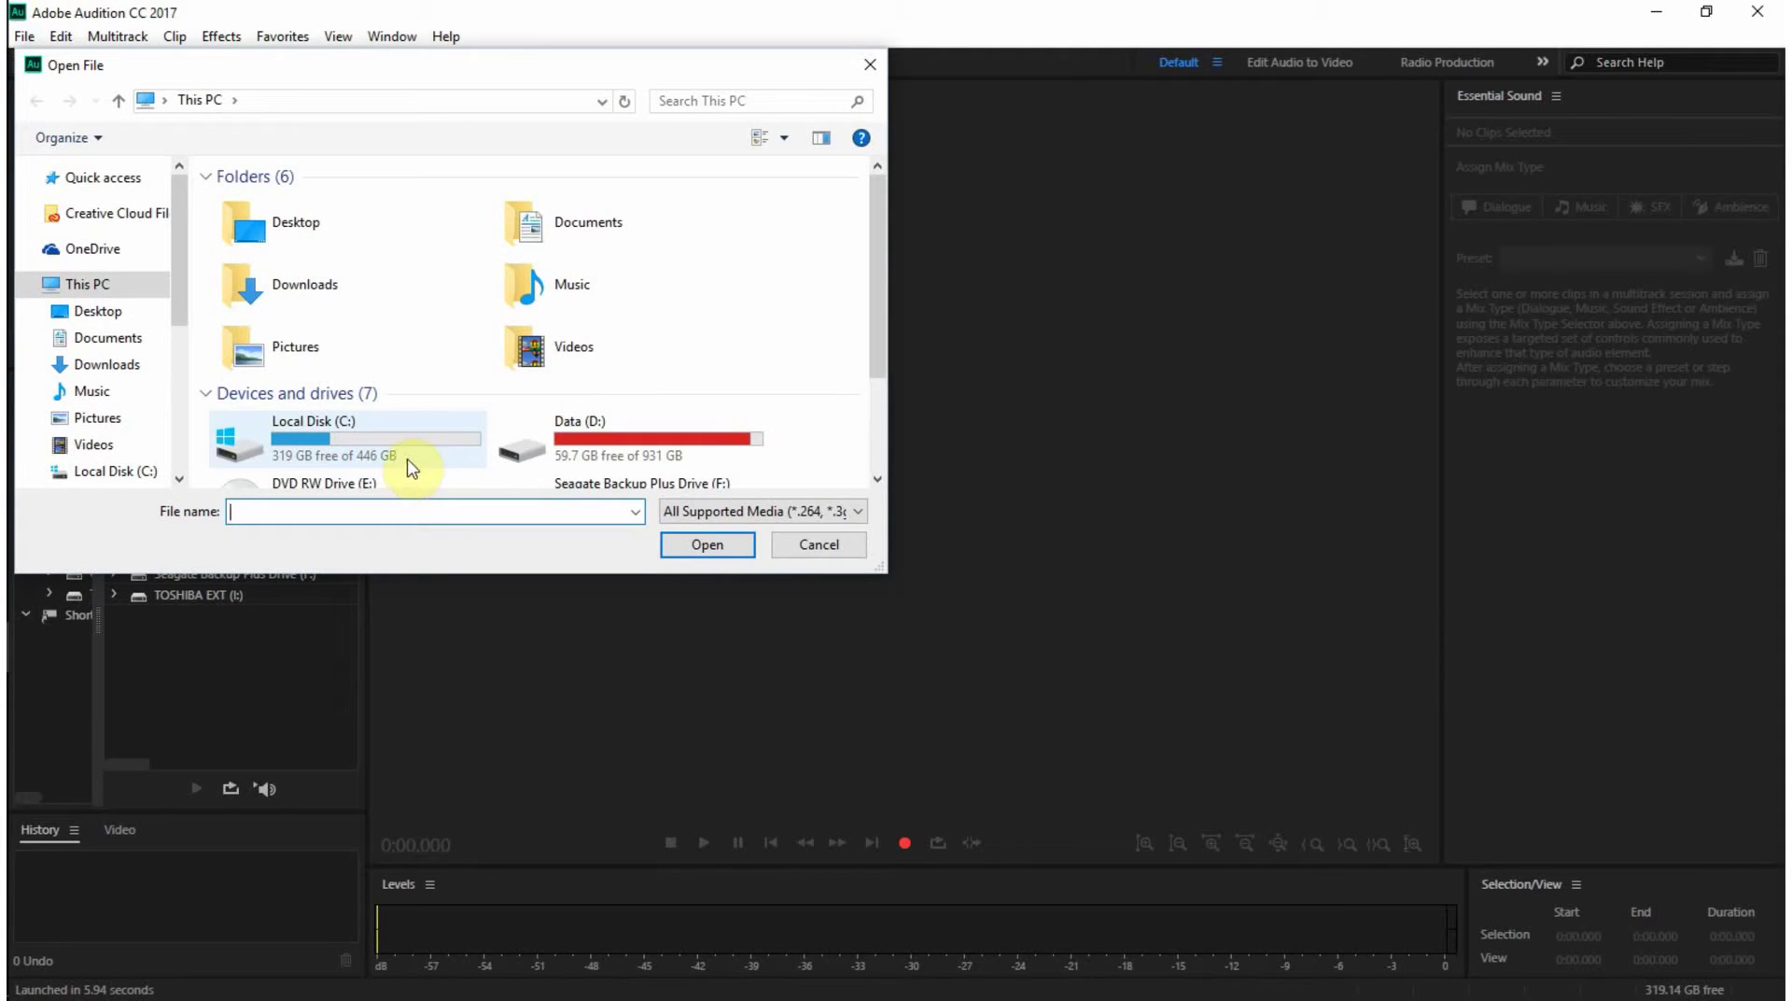
pyautogui.click(881, 61)
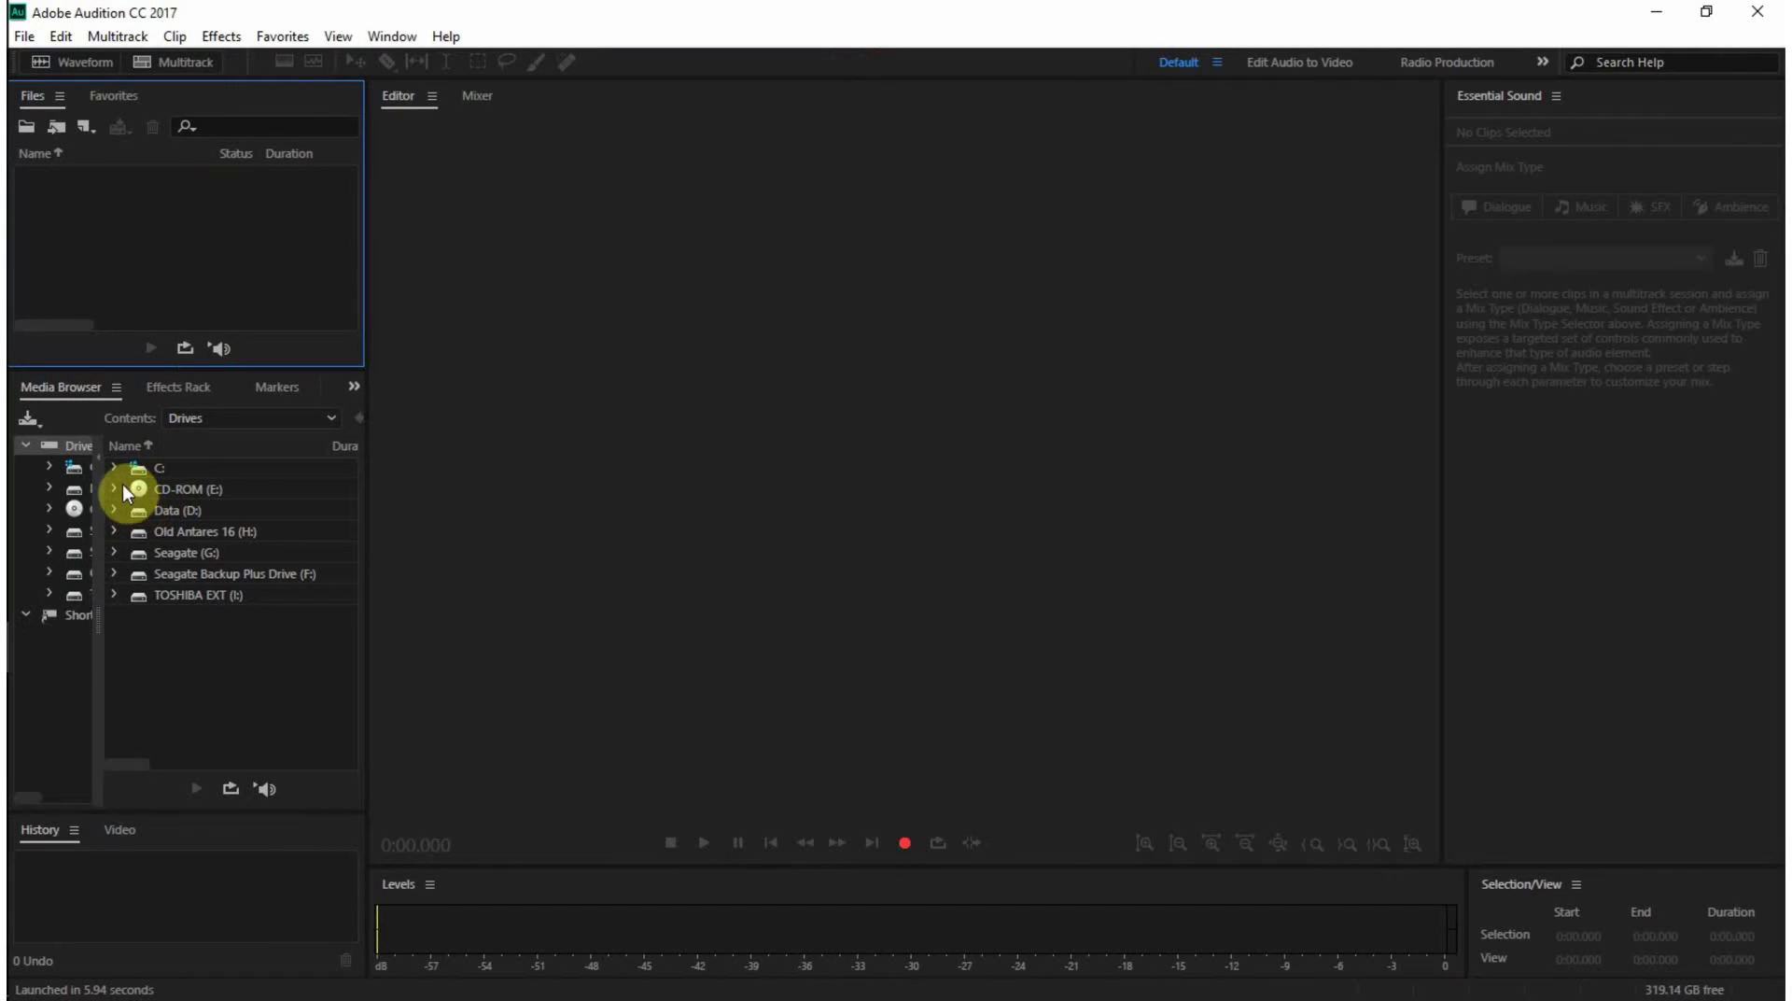
# - Browse Data (D:) > CGI Studios, Ltd > Commentary > Reaper Curve and drag 01-150721_1716.wav into the editor
pyautogui.click(114, 512)
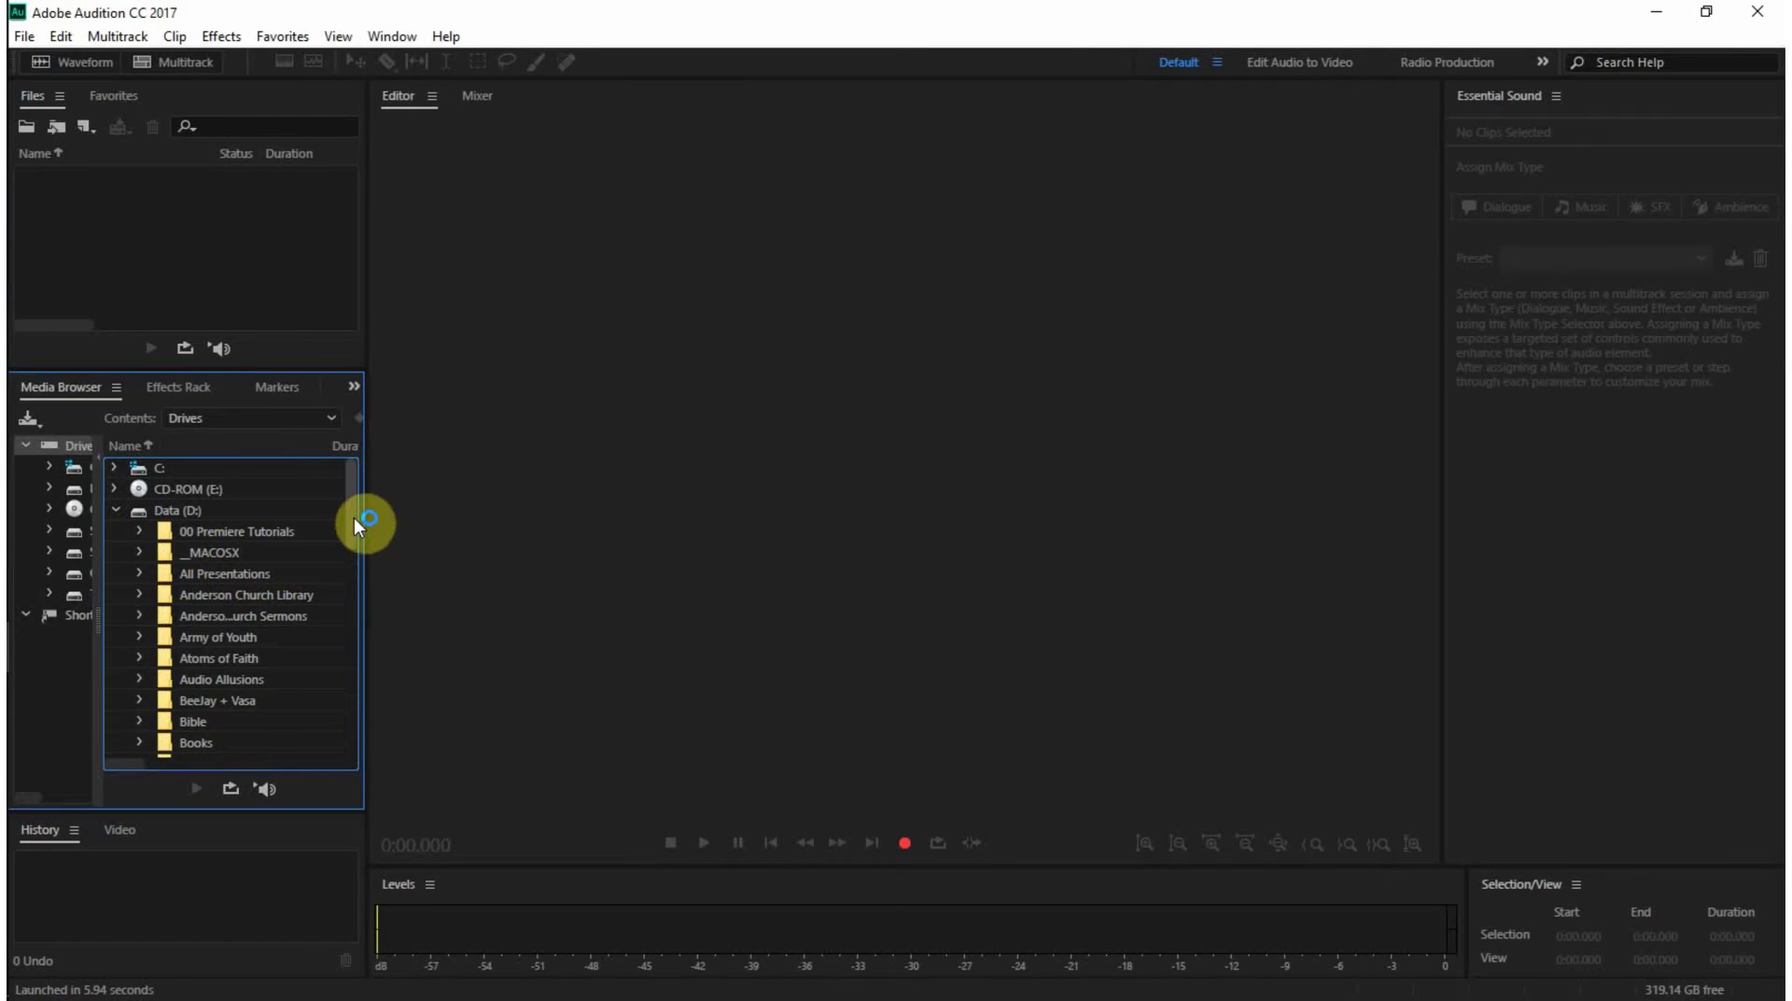
pyautogui.scroll(-2, 355, 517)
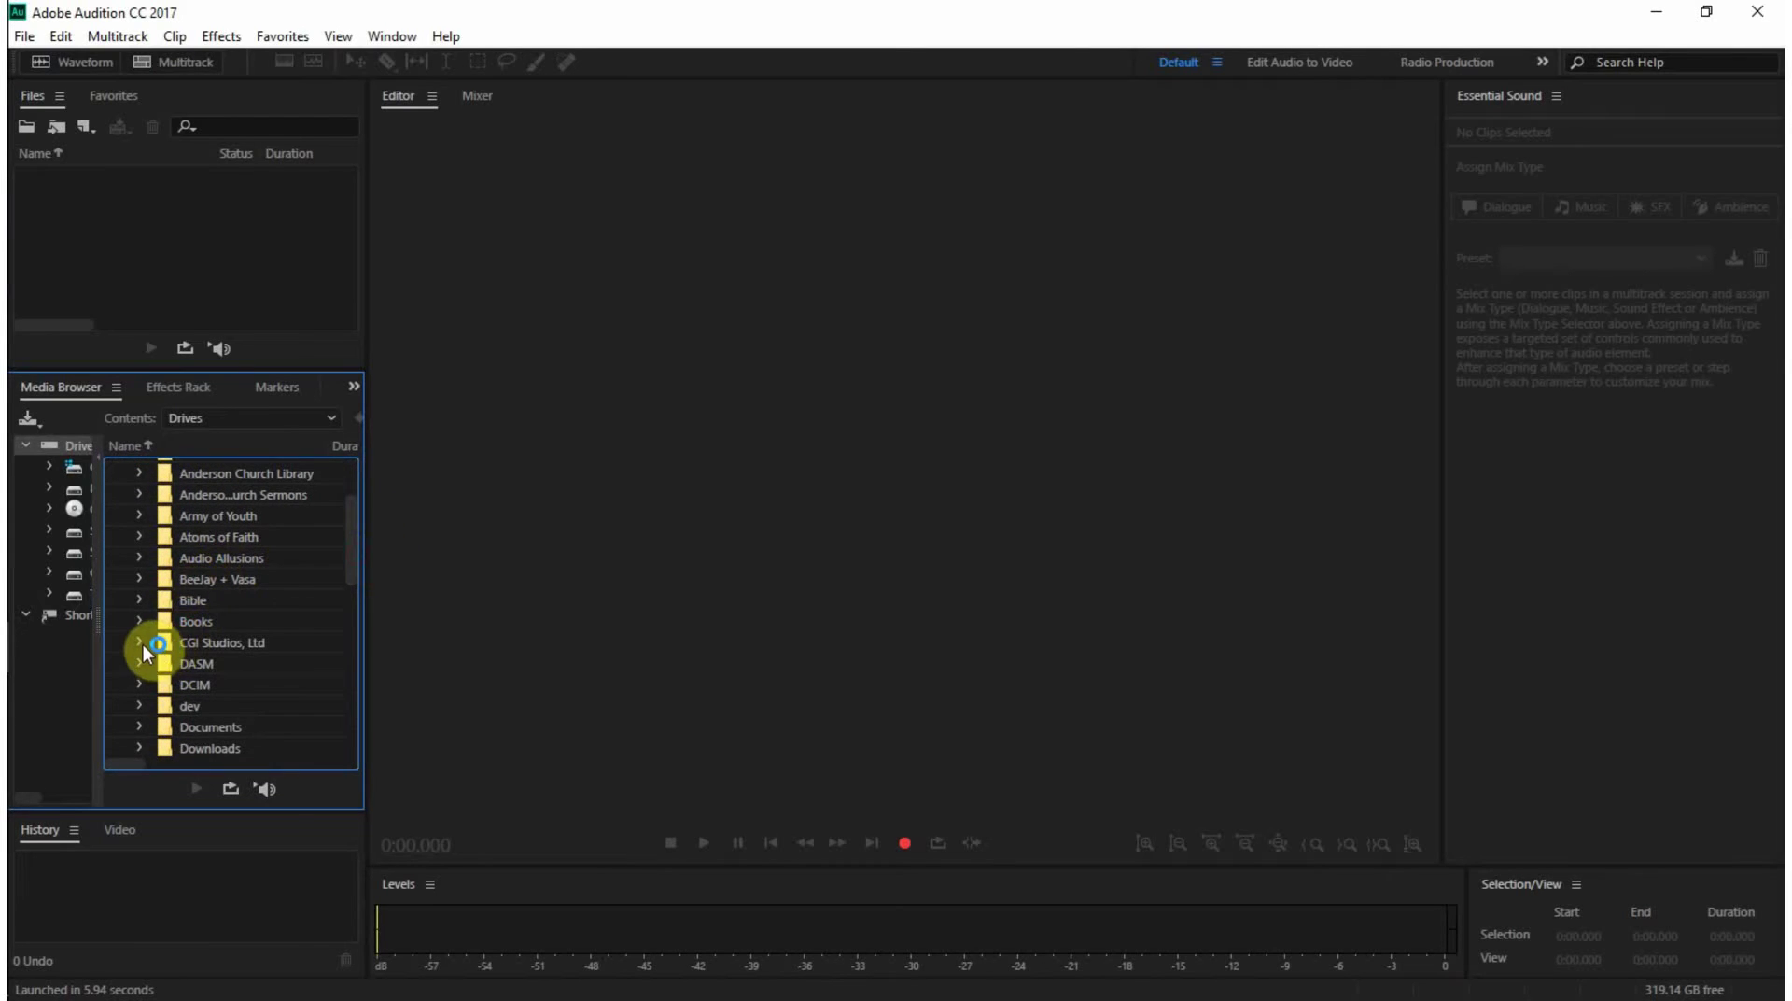
pyautogui.click(141, 643)
pyautogui.moveTo(350, 512); pyautogui.dragTo(351, 545)
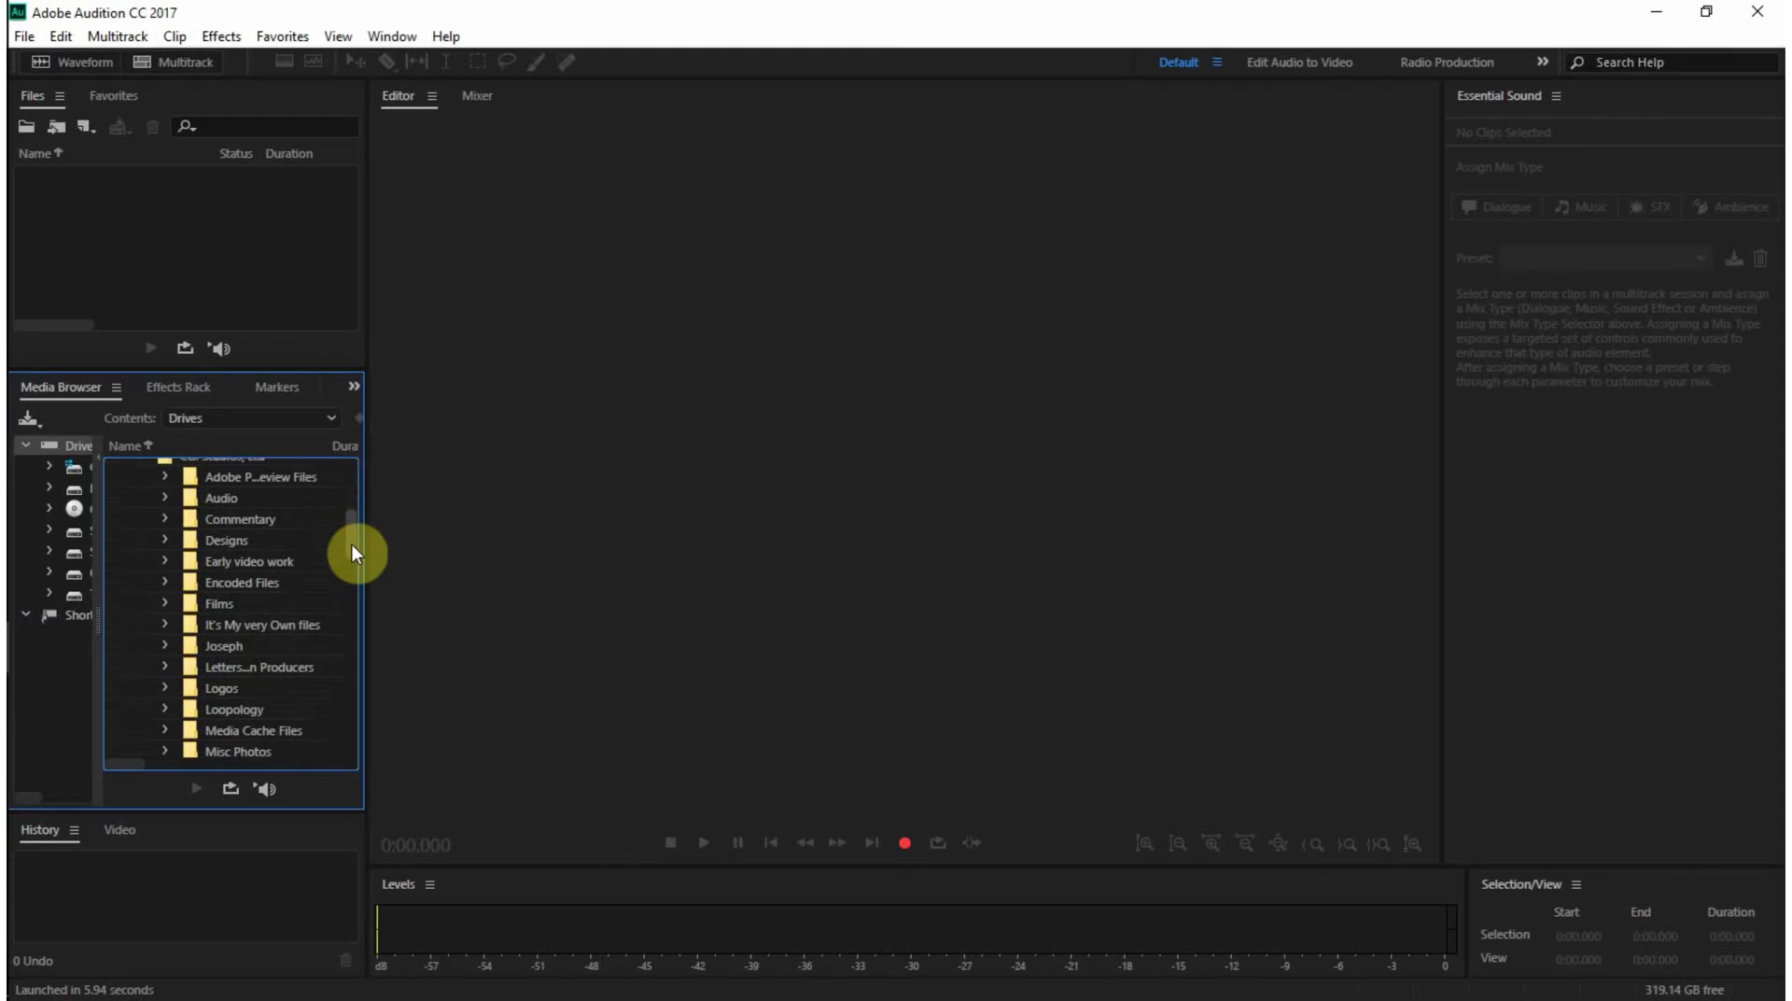
pyautogui.click(174, 520)
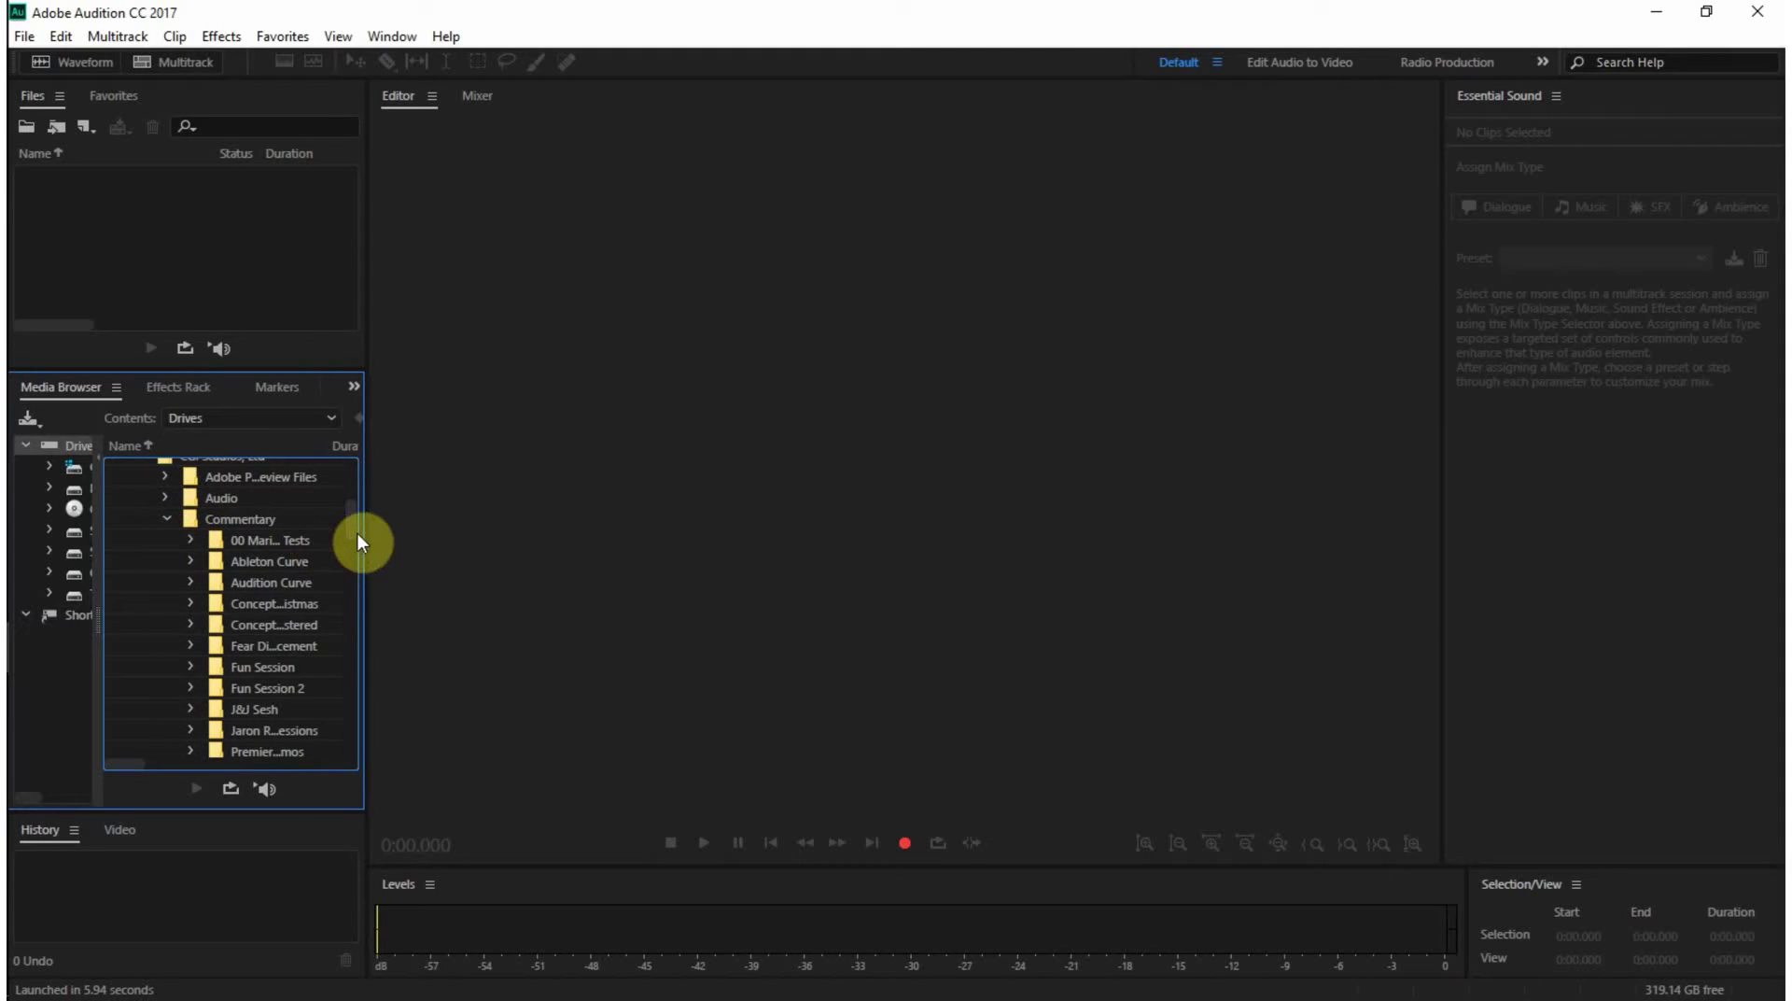
pyautogui.moveTo(353, 519); pyautogui.dragTo(355, 526)
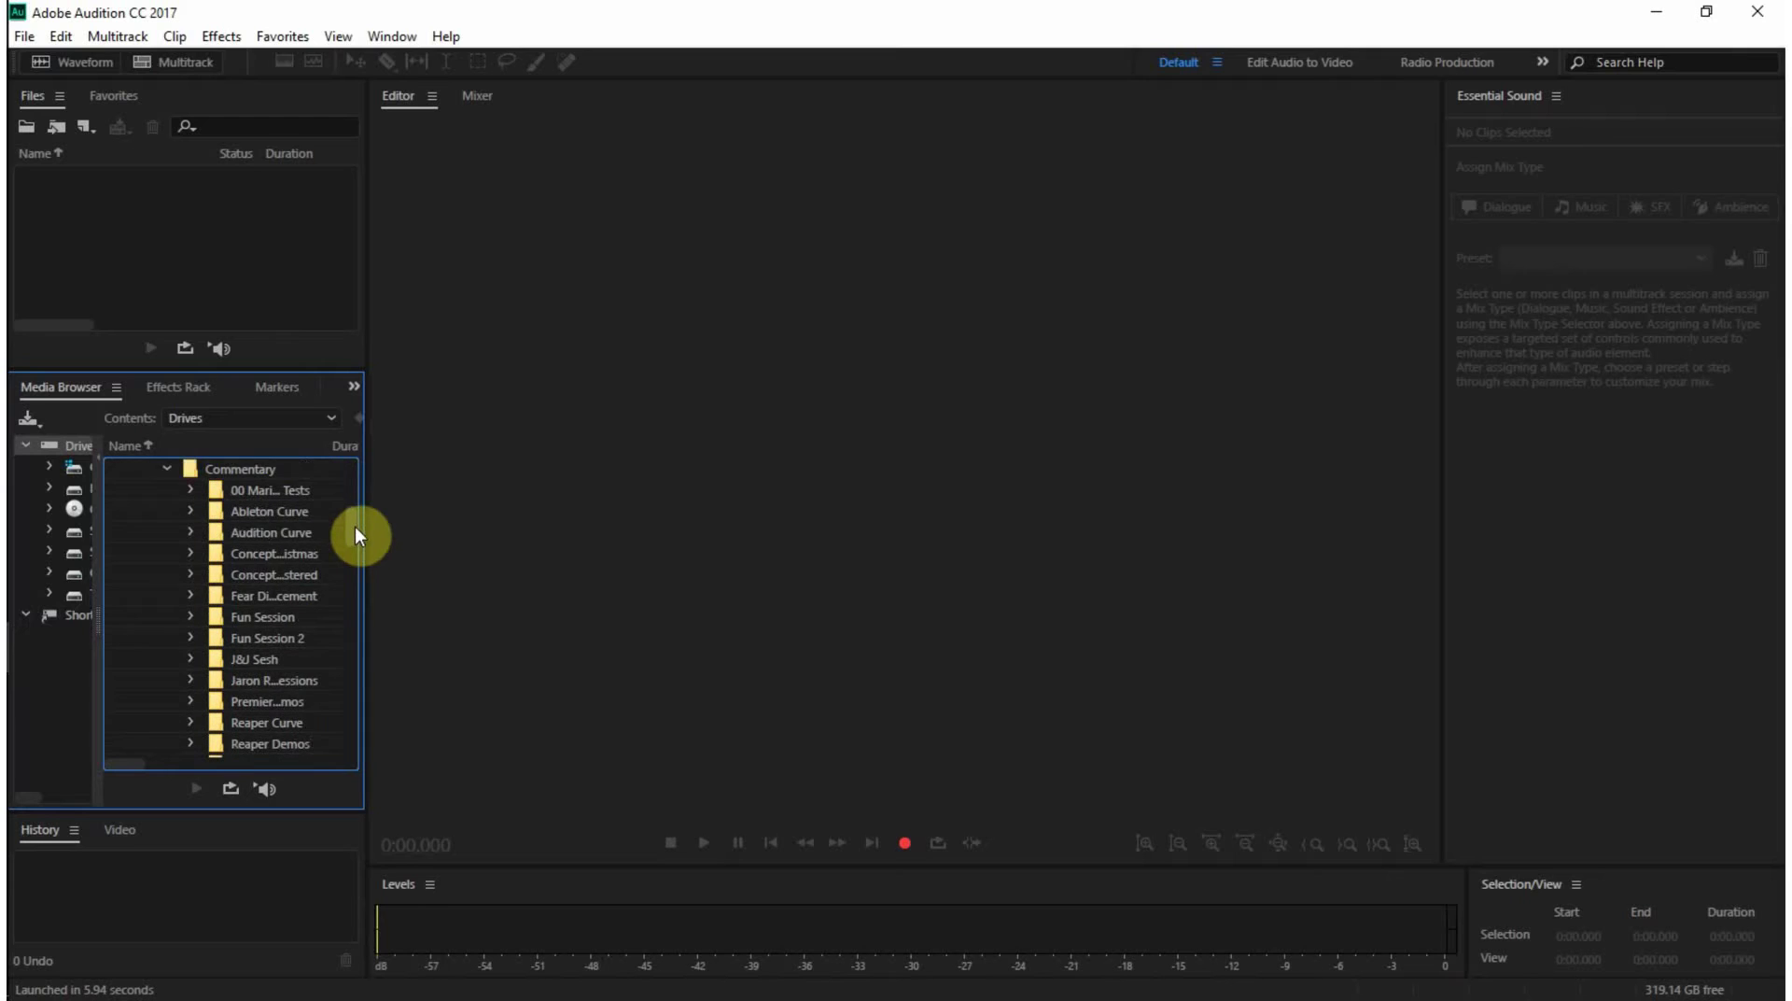
pyautogui.click(192, 722)
pyautogui.moveTo(355, 496); pyautogui.dragTo(360, 519)
pyautogui.click(263, 652)
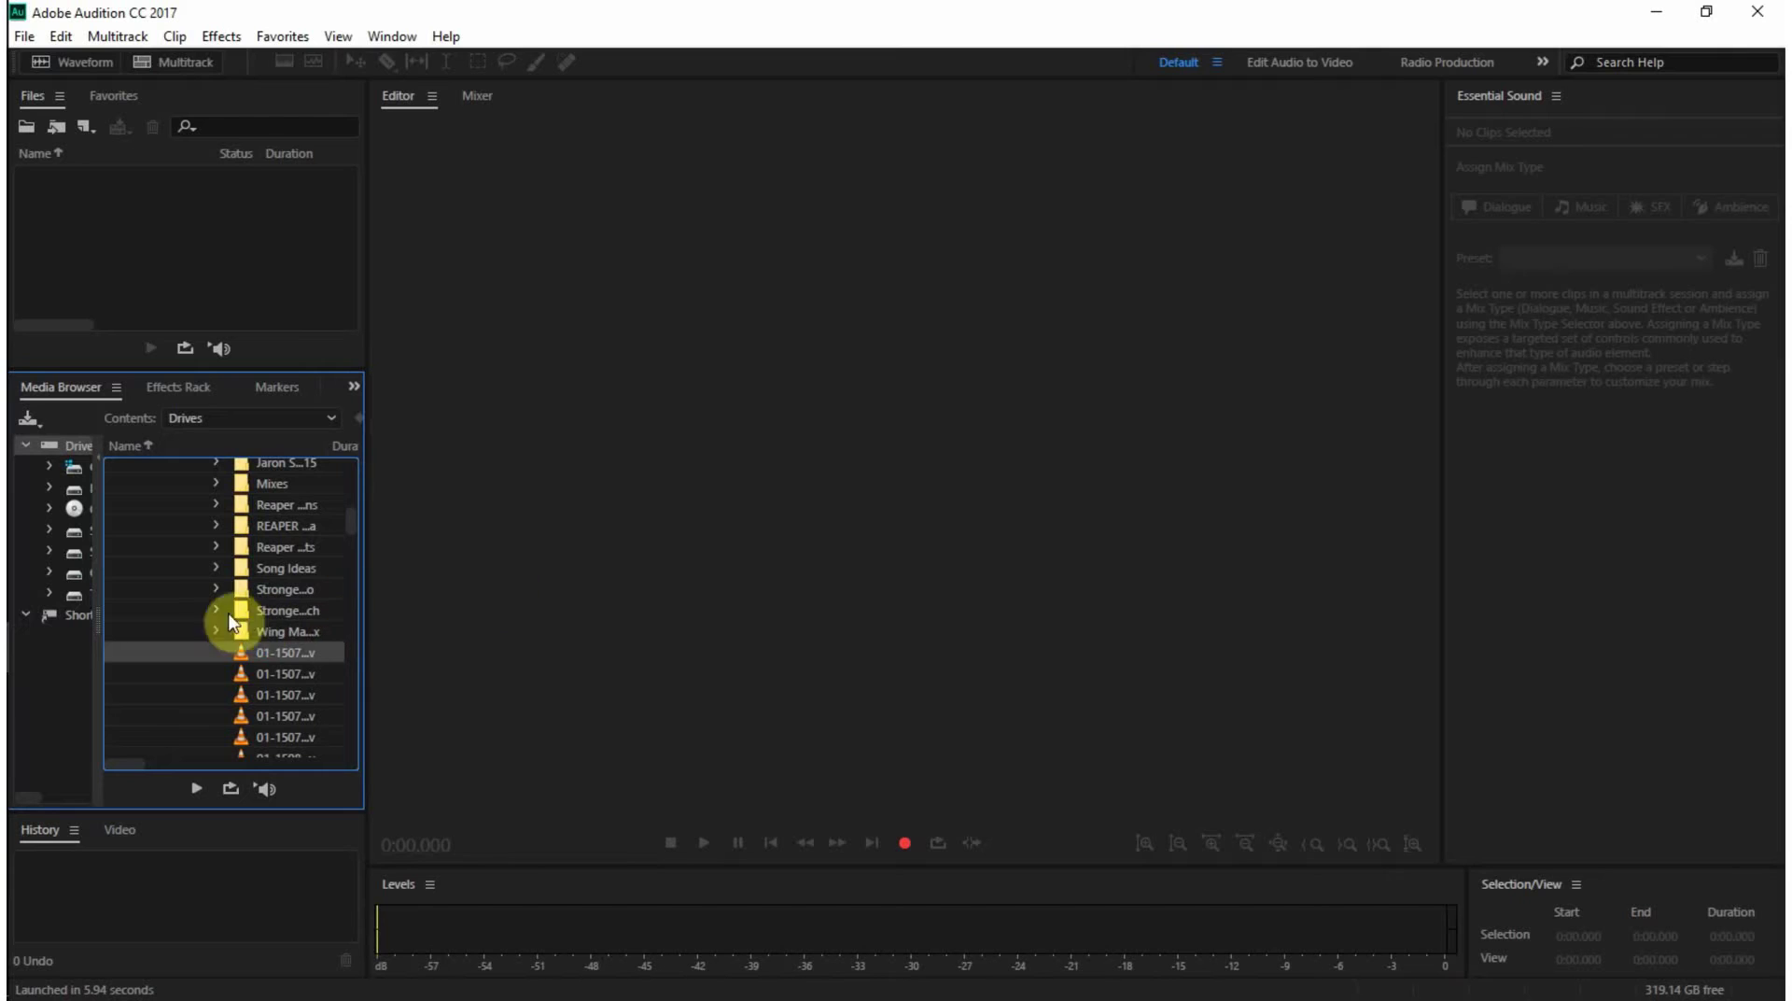
pyautogui.moveTo(245, 658); pyautogui.dragTo(728, 597)
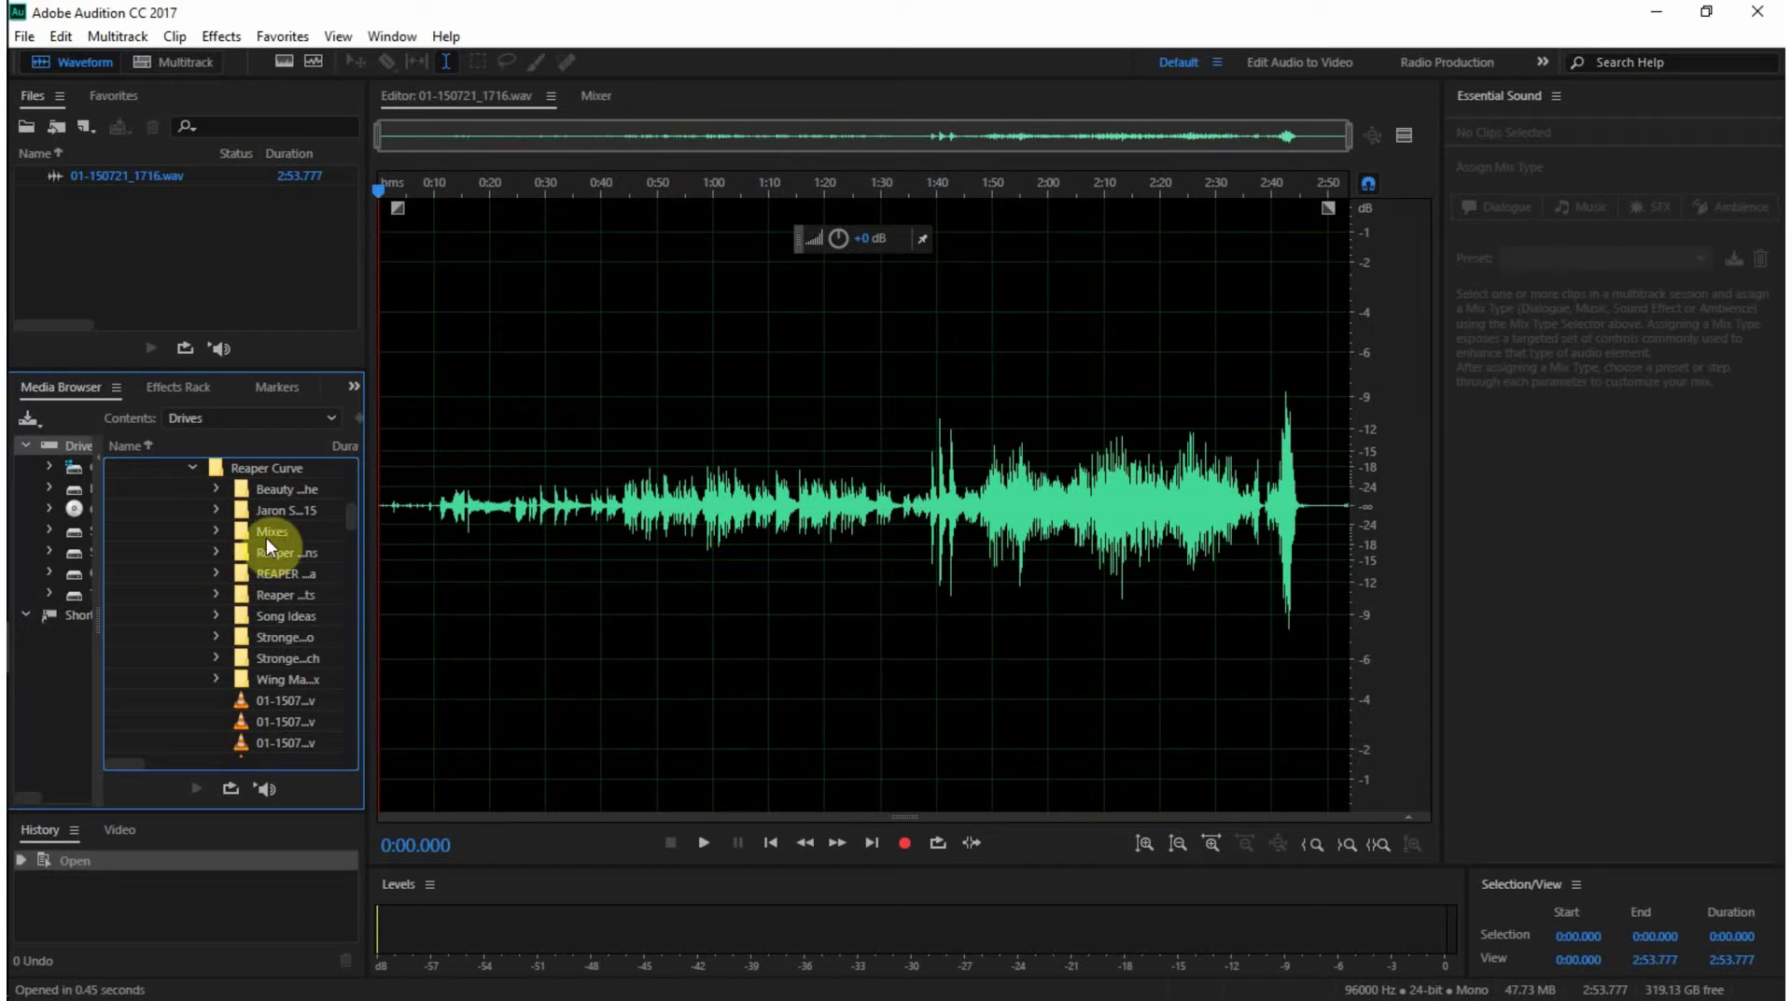
# - Expand the Mixes folder, select its first wav mix, and scroll to reveal the Duration column
pyautogui.click(216, 529)
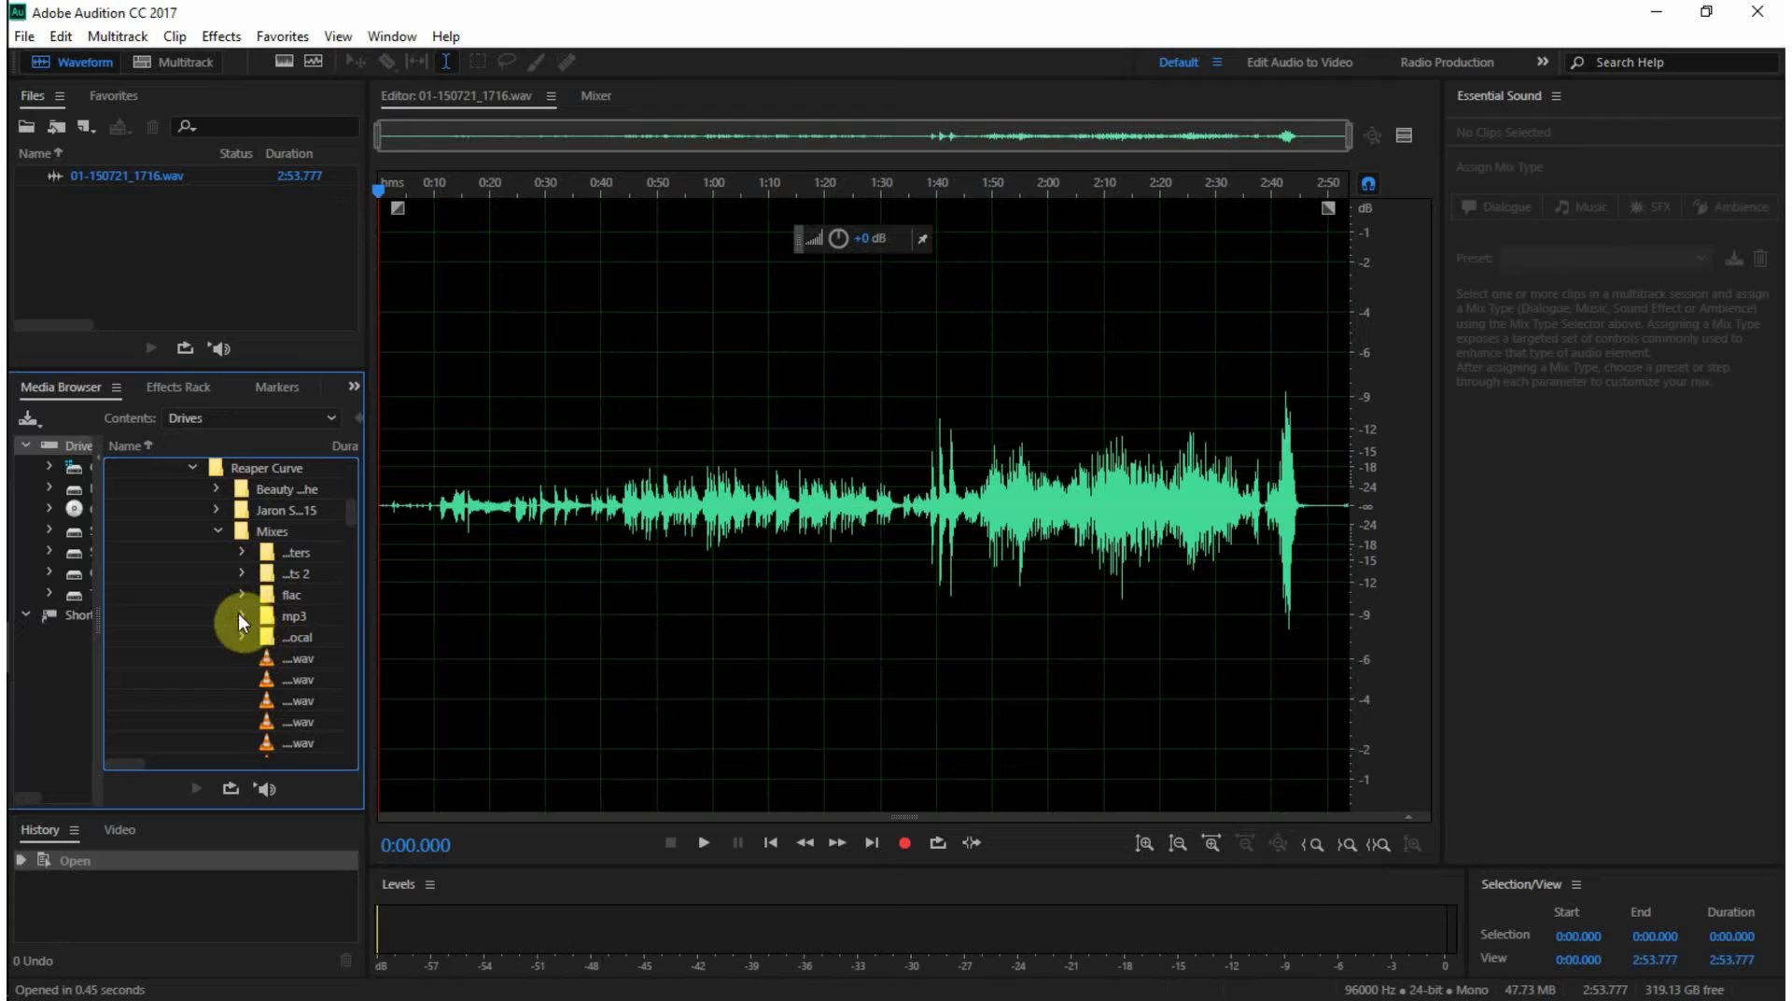
pyautogui.click(294, 661)
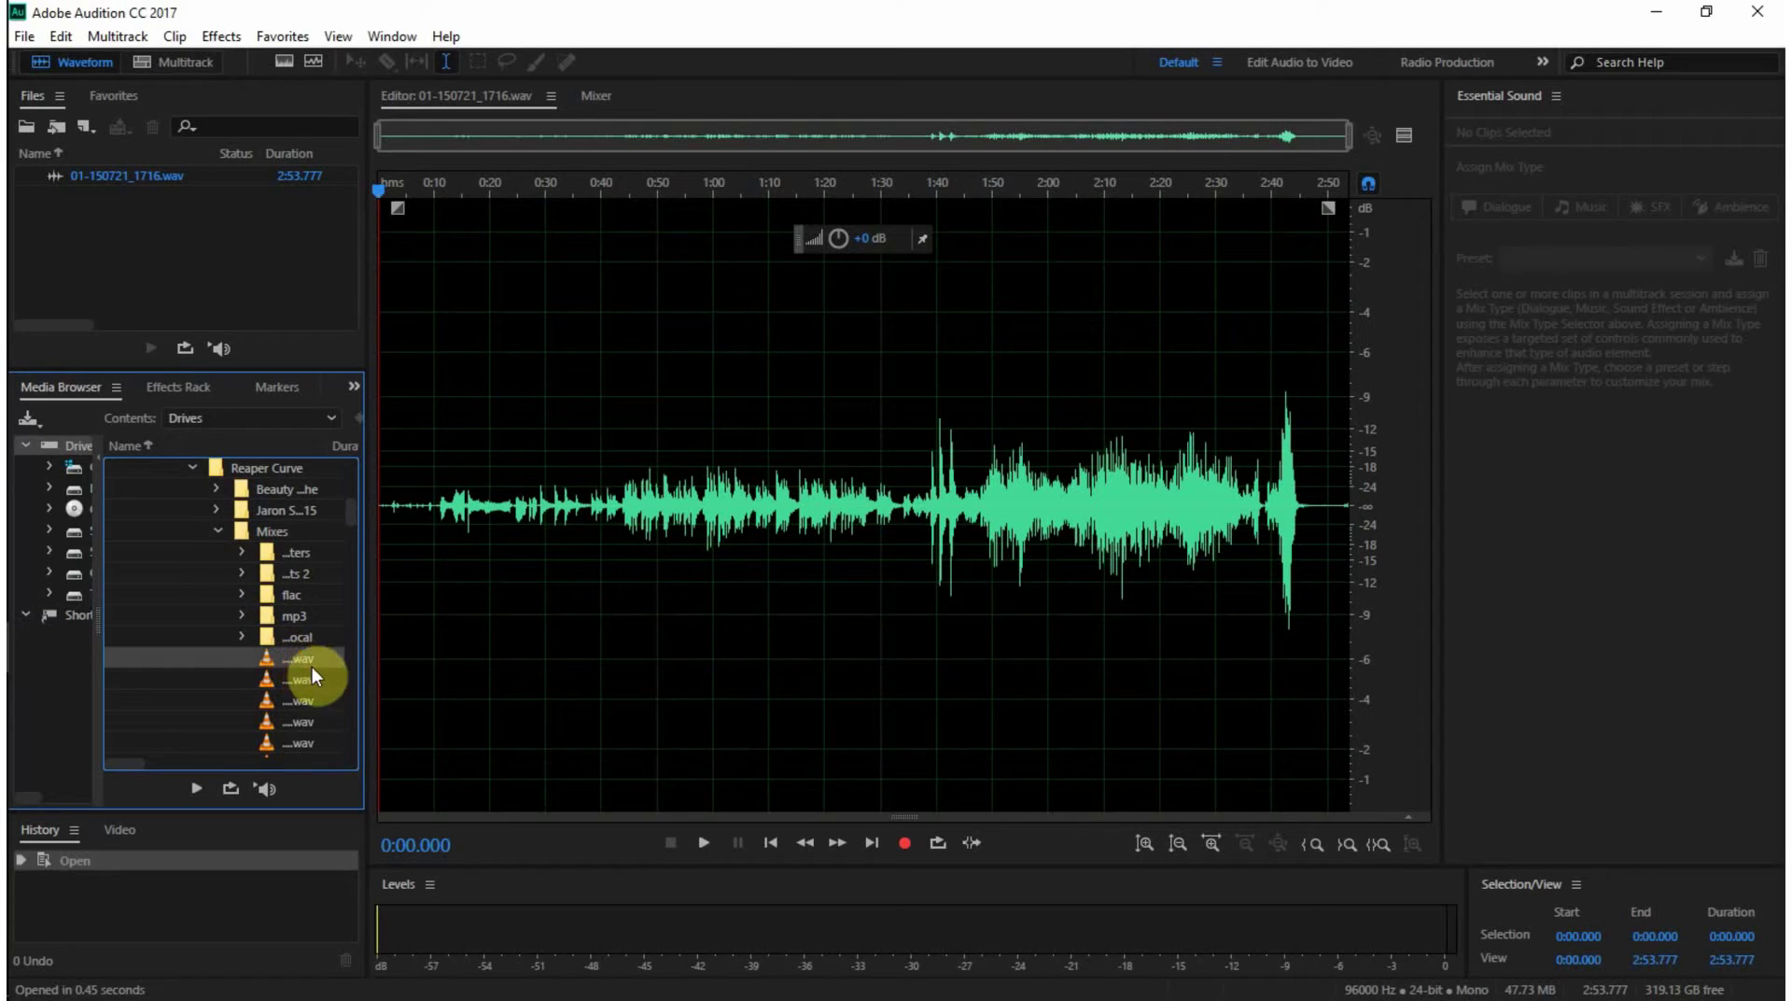
pyautogui.moveTo(132, 765); pyautogui.dragTo(148, 766)
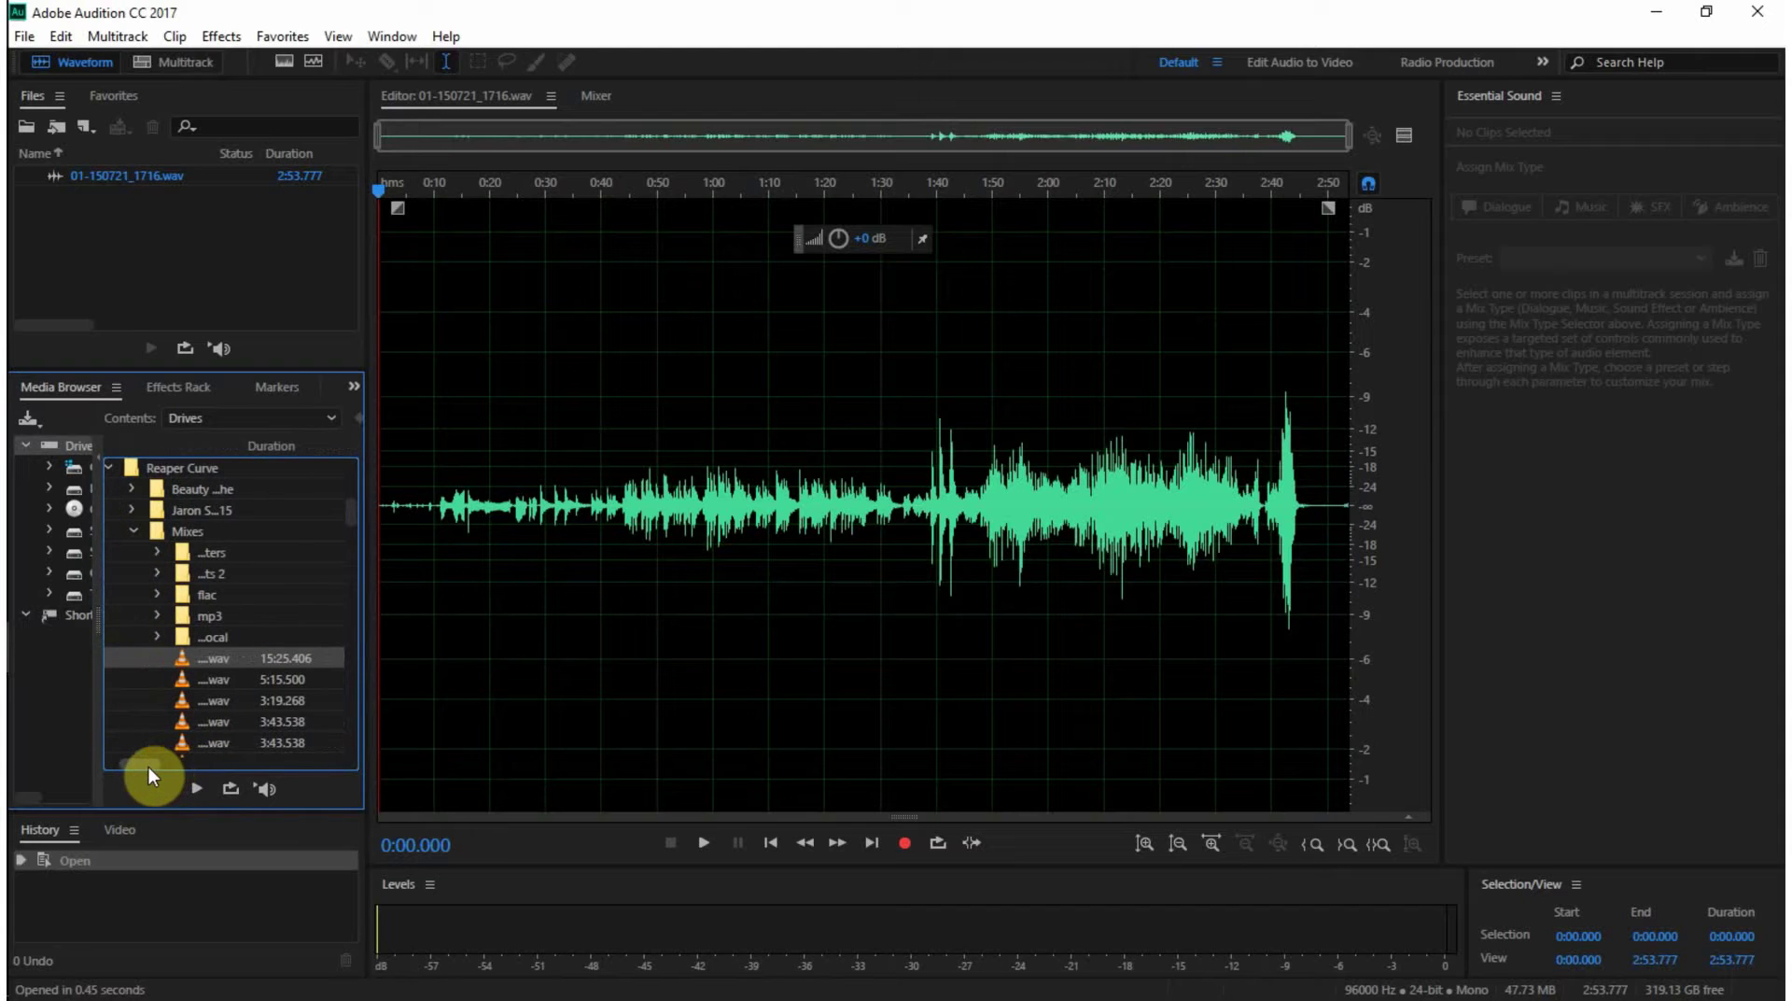
pyautogui.moveTo(351, 512); pyautogui.dragTo(349, 541)
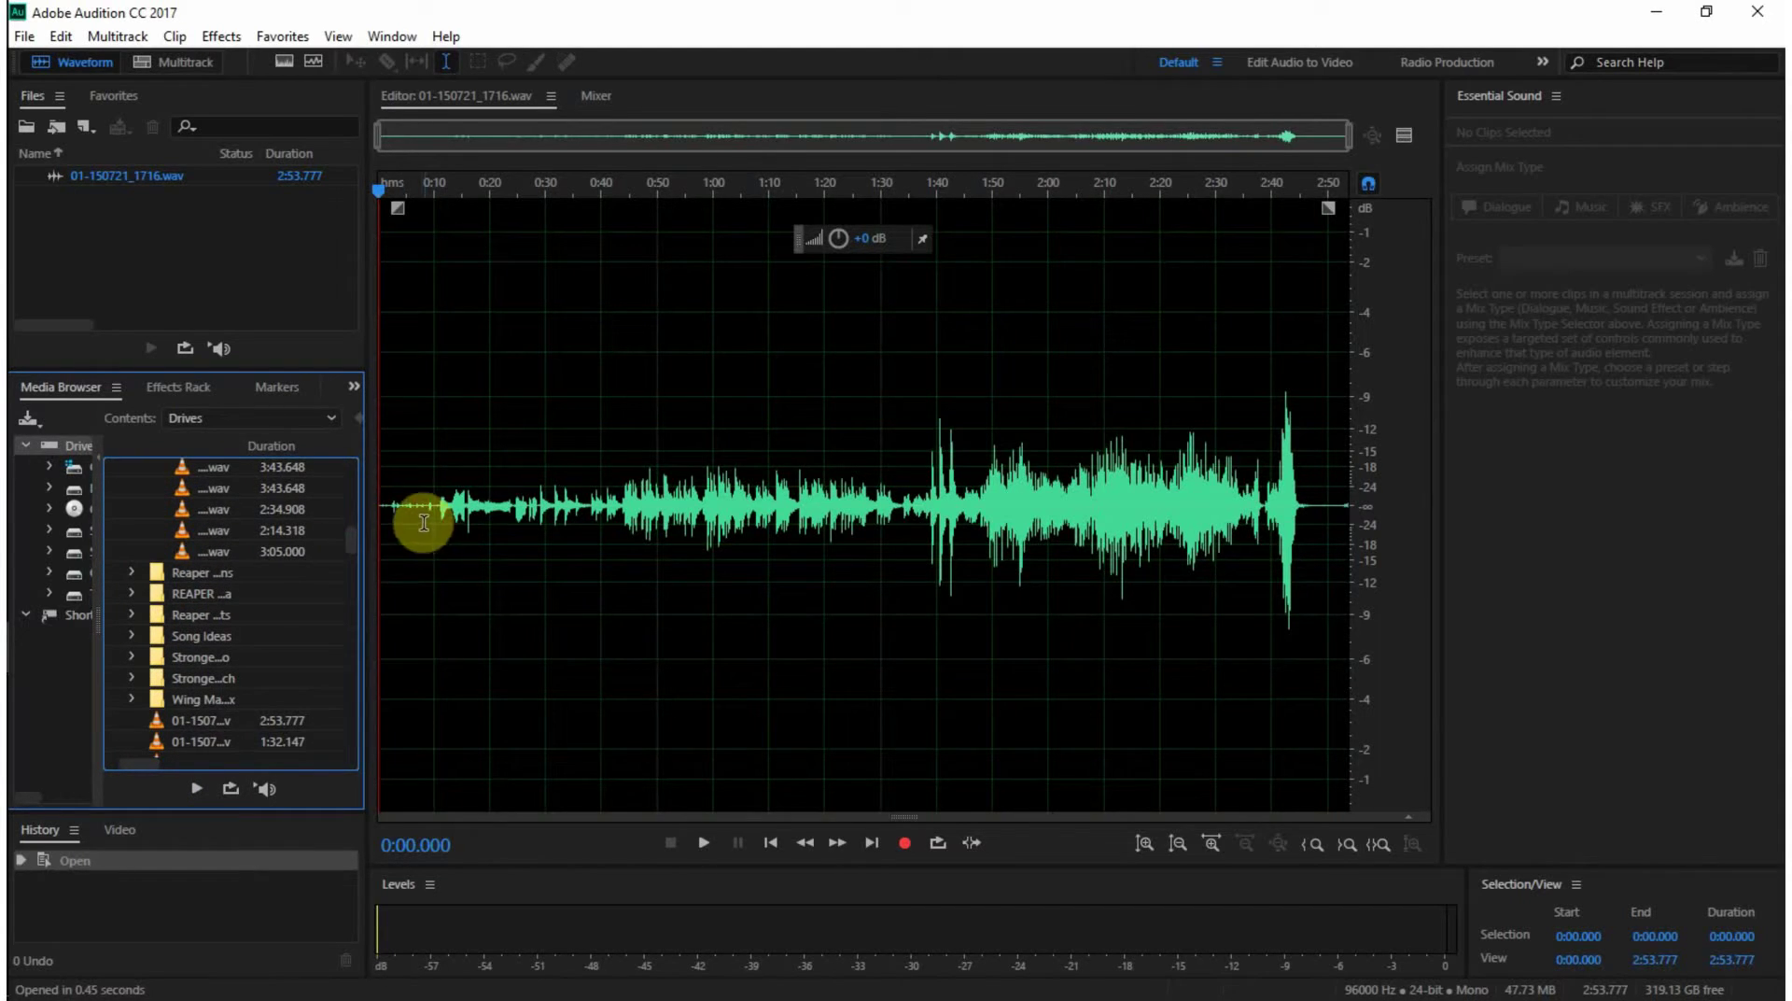
# - In File Explorer, go to Data (D:) > CGI Studios, Ltd > Commentary > Reaper Curve > Mixes and open Under His Wings Midi.wav
pyautogui.moveTo(40, 348)
pyautogui.click(41, 129)
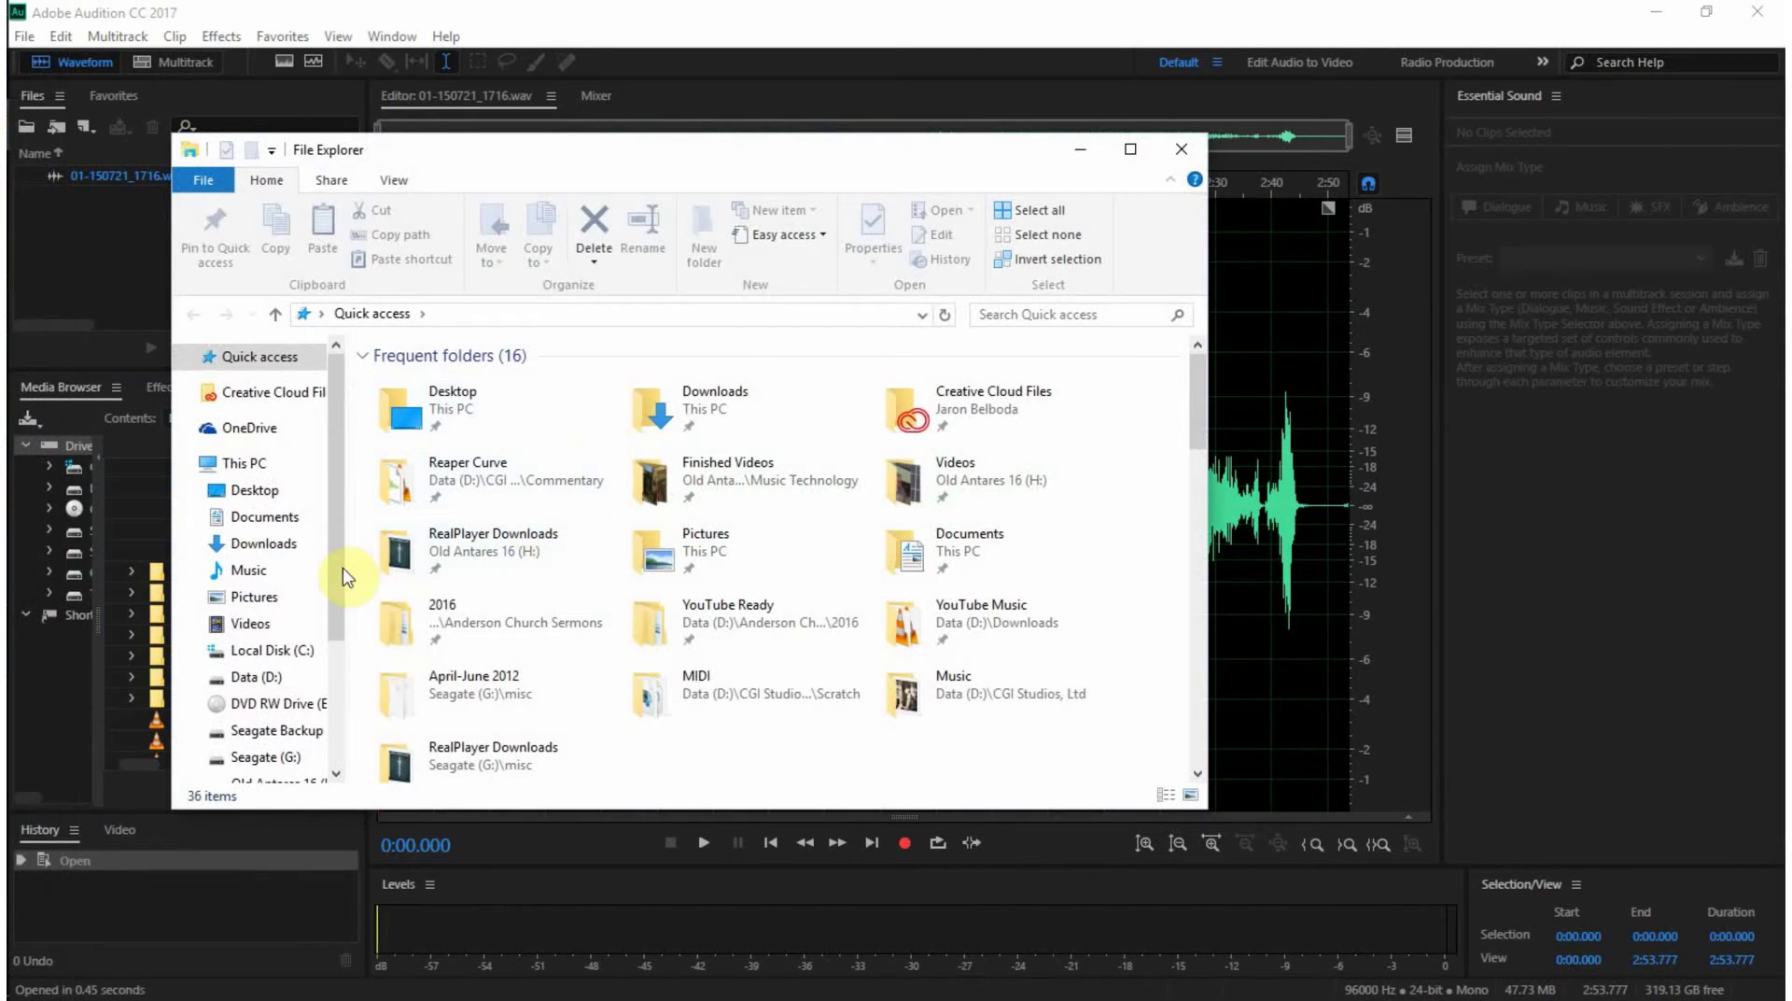
pyautogui.doubleClick(546, 616)
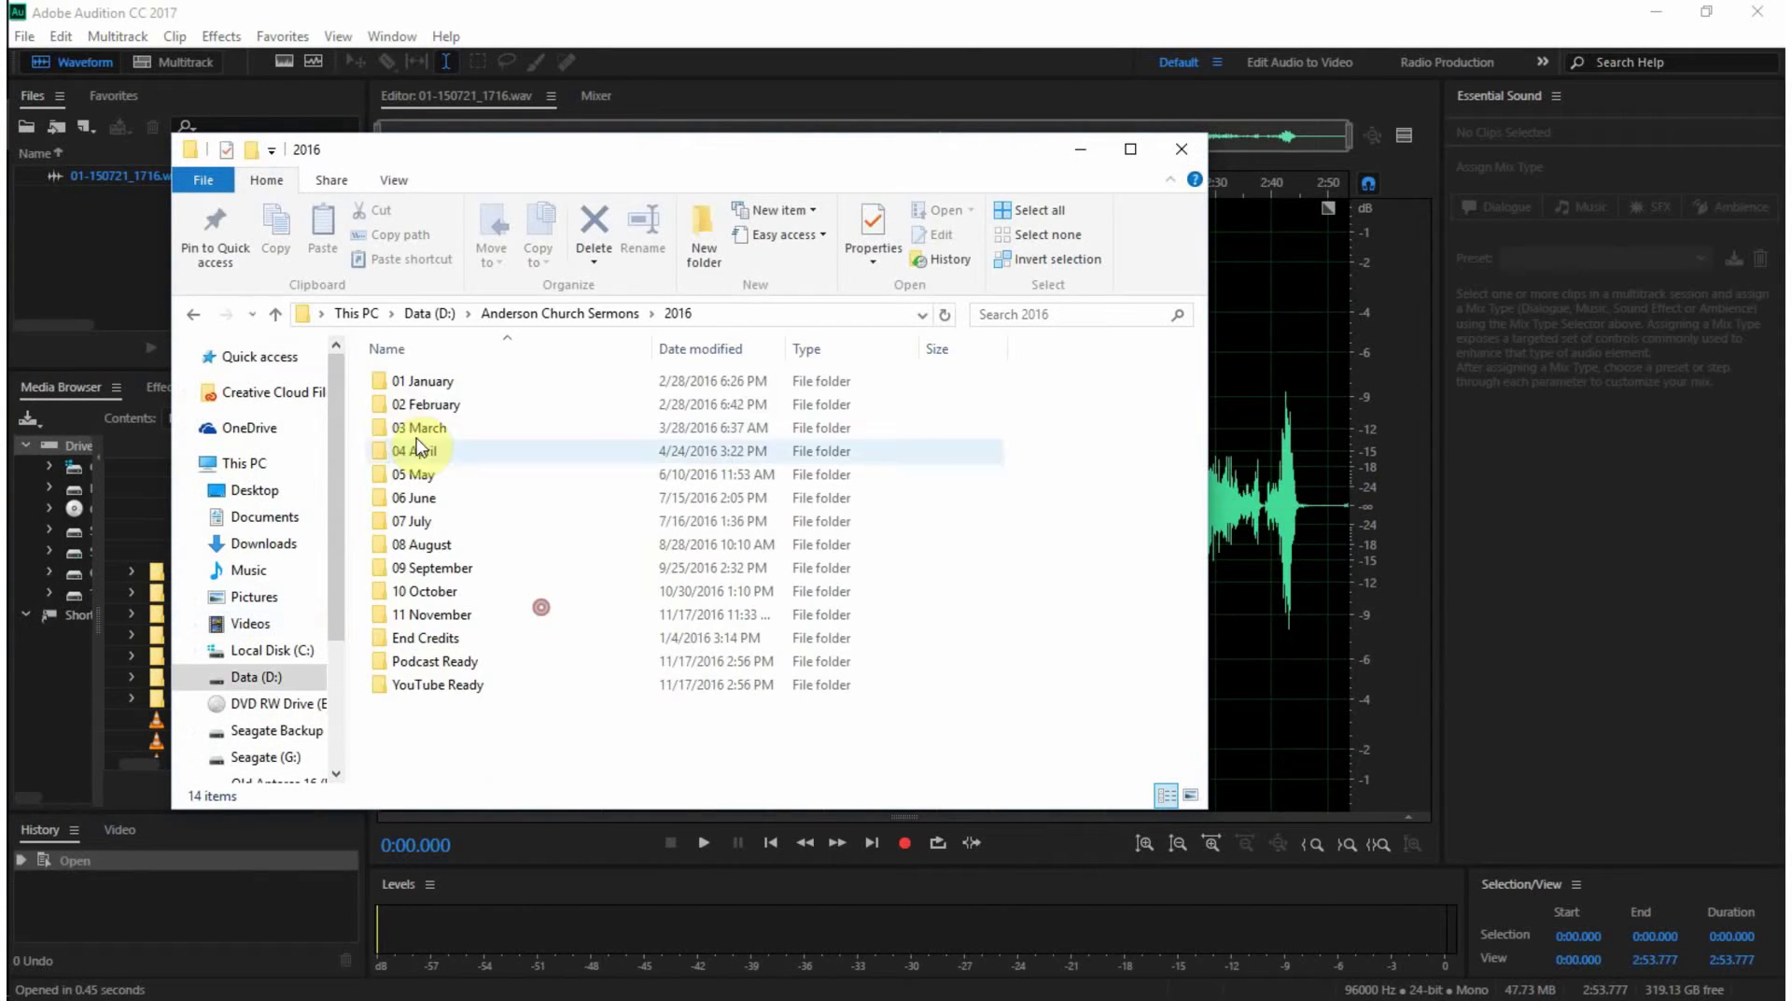
pyautogui.click(448, 313)
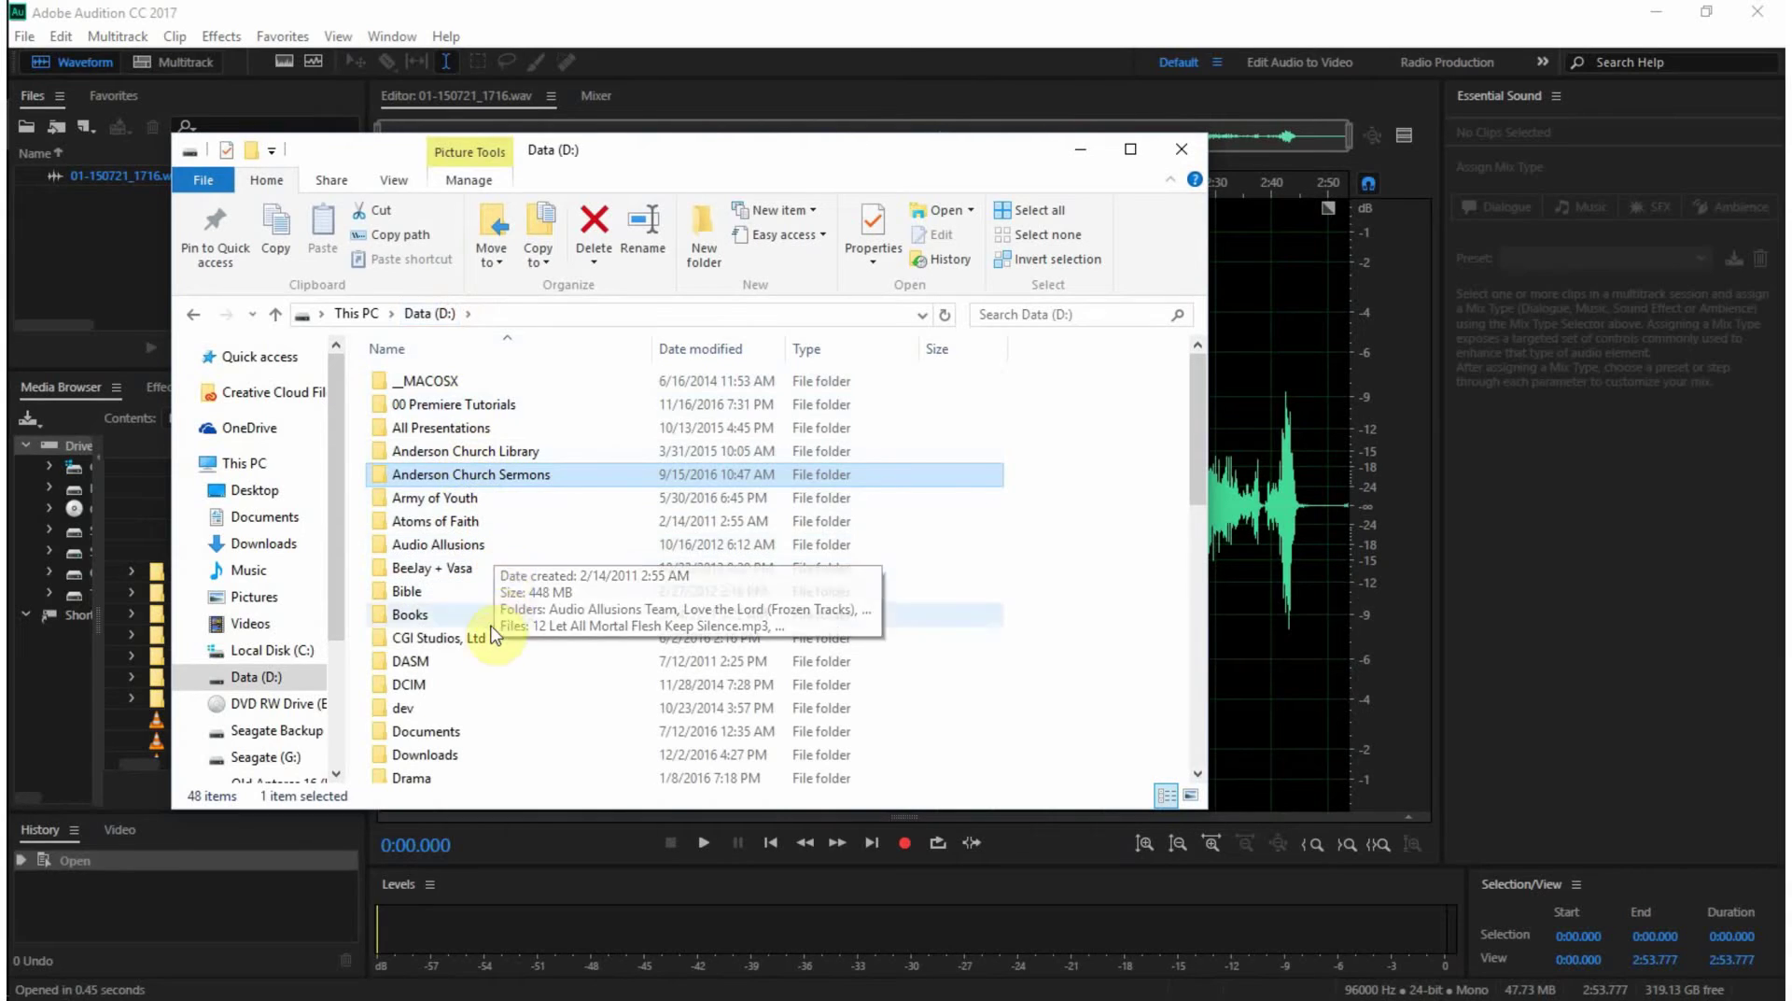
pyautogui.doubleClick(448, 637)
pyautogui.doubleClick(453, 427)
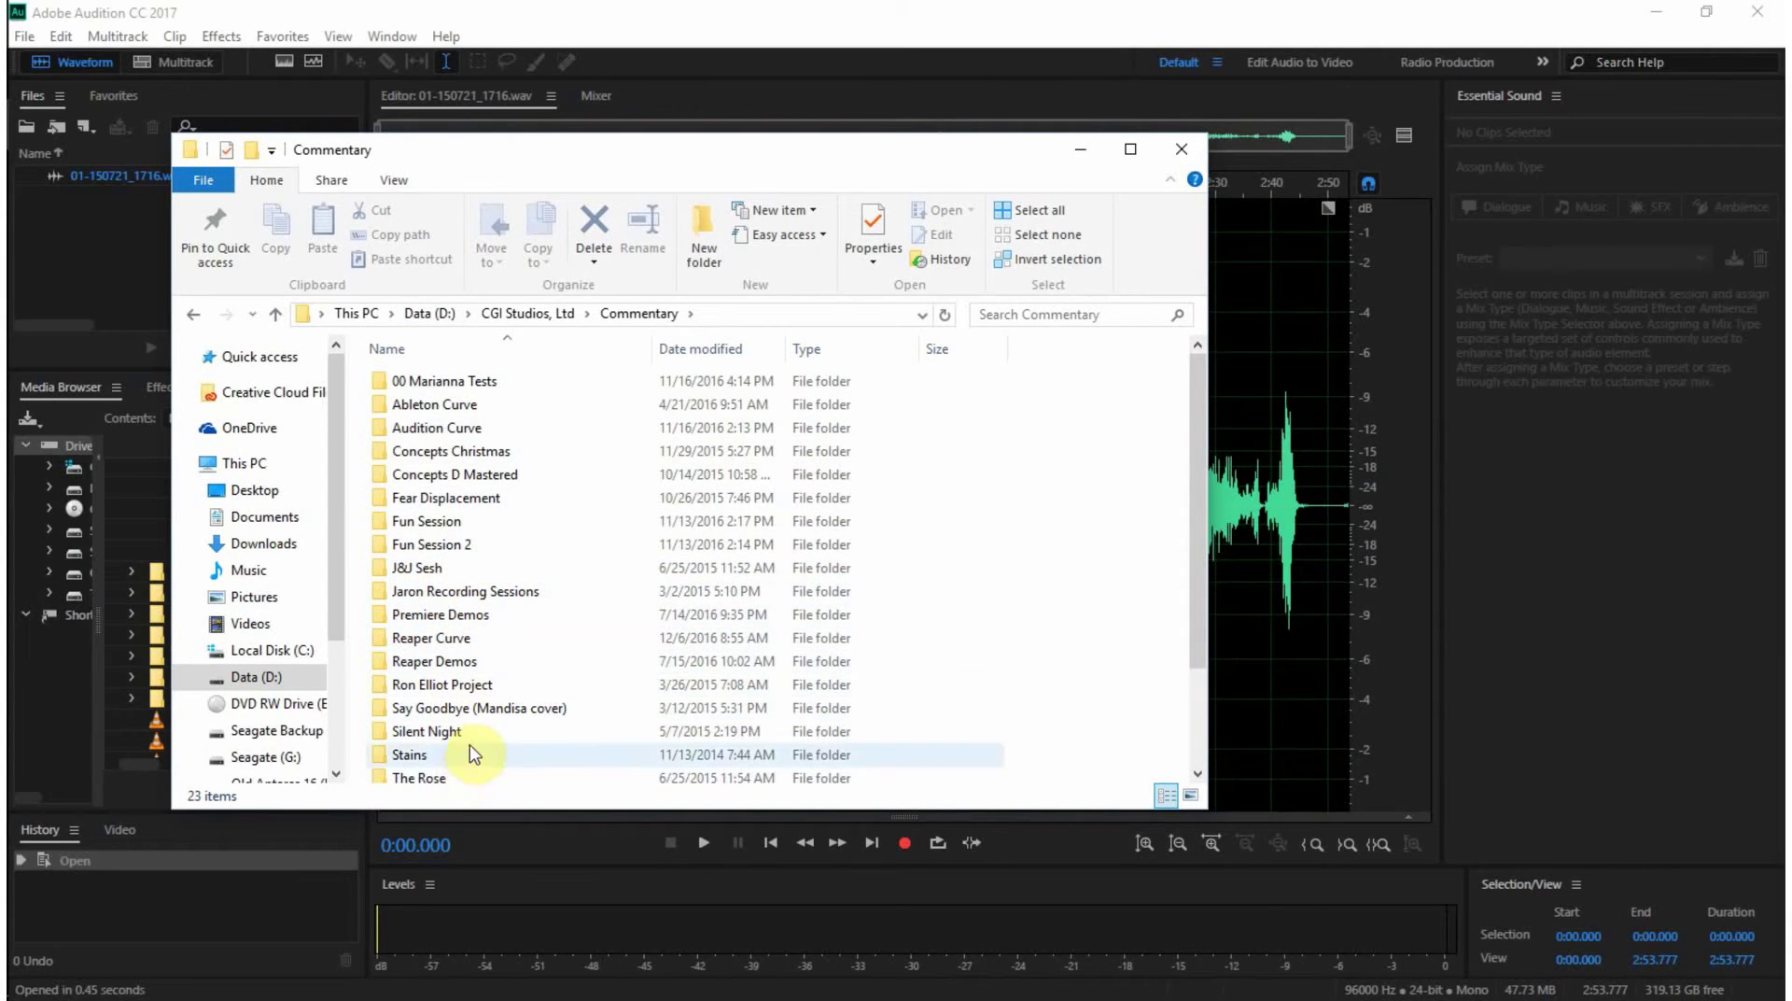
pyautogui.doubleClick(467, 637)
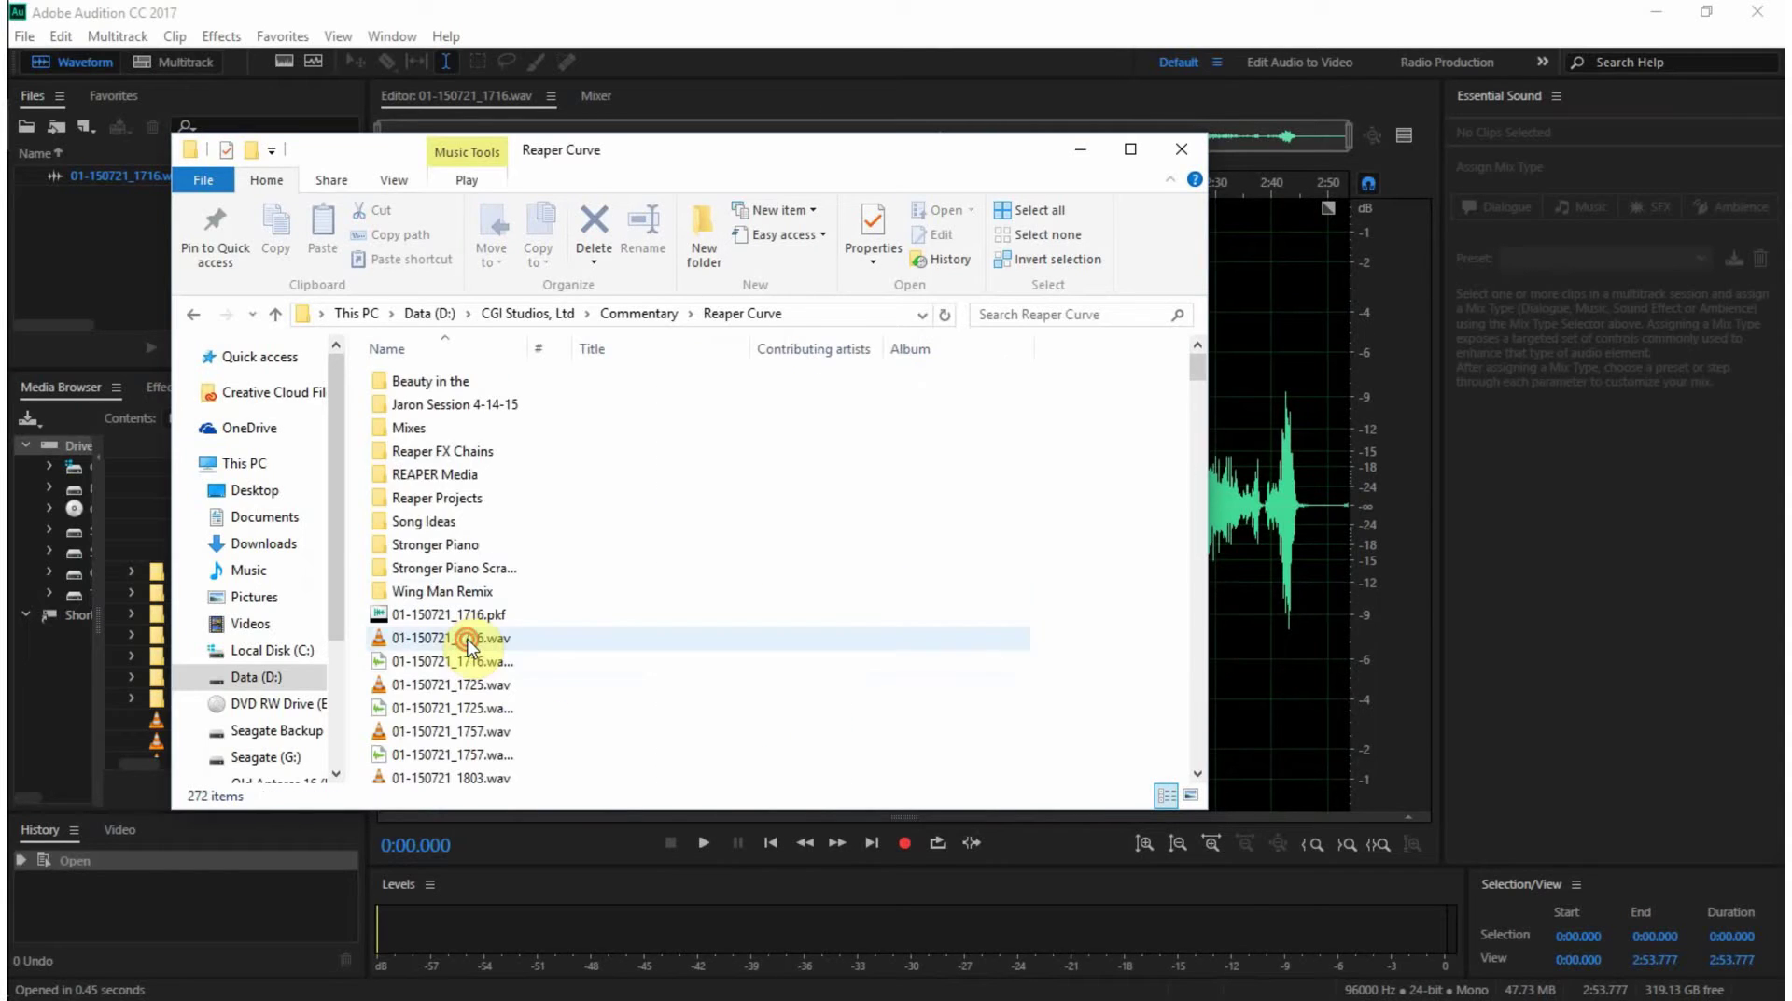
pyautogui.doubleClick(474, 432)
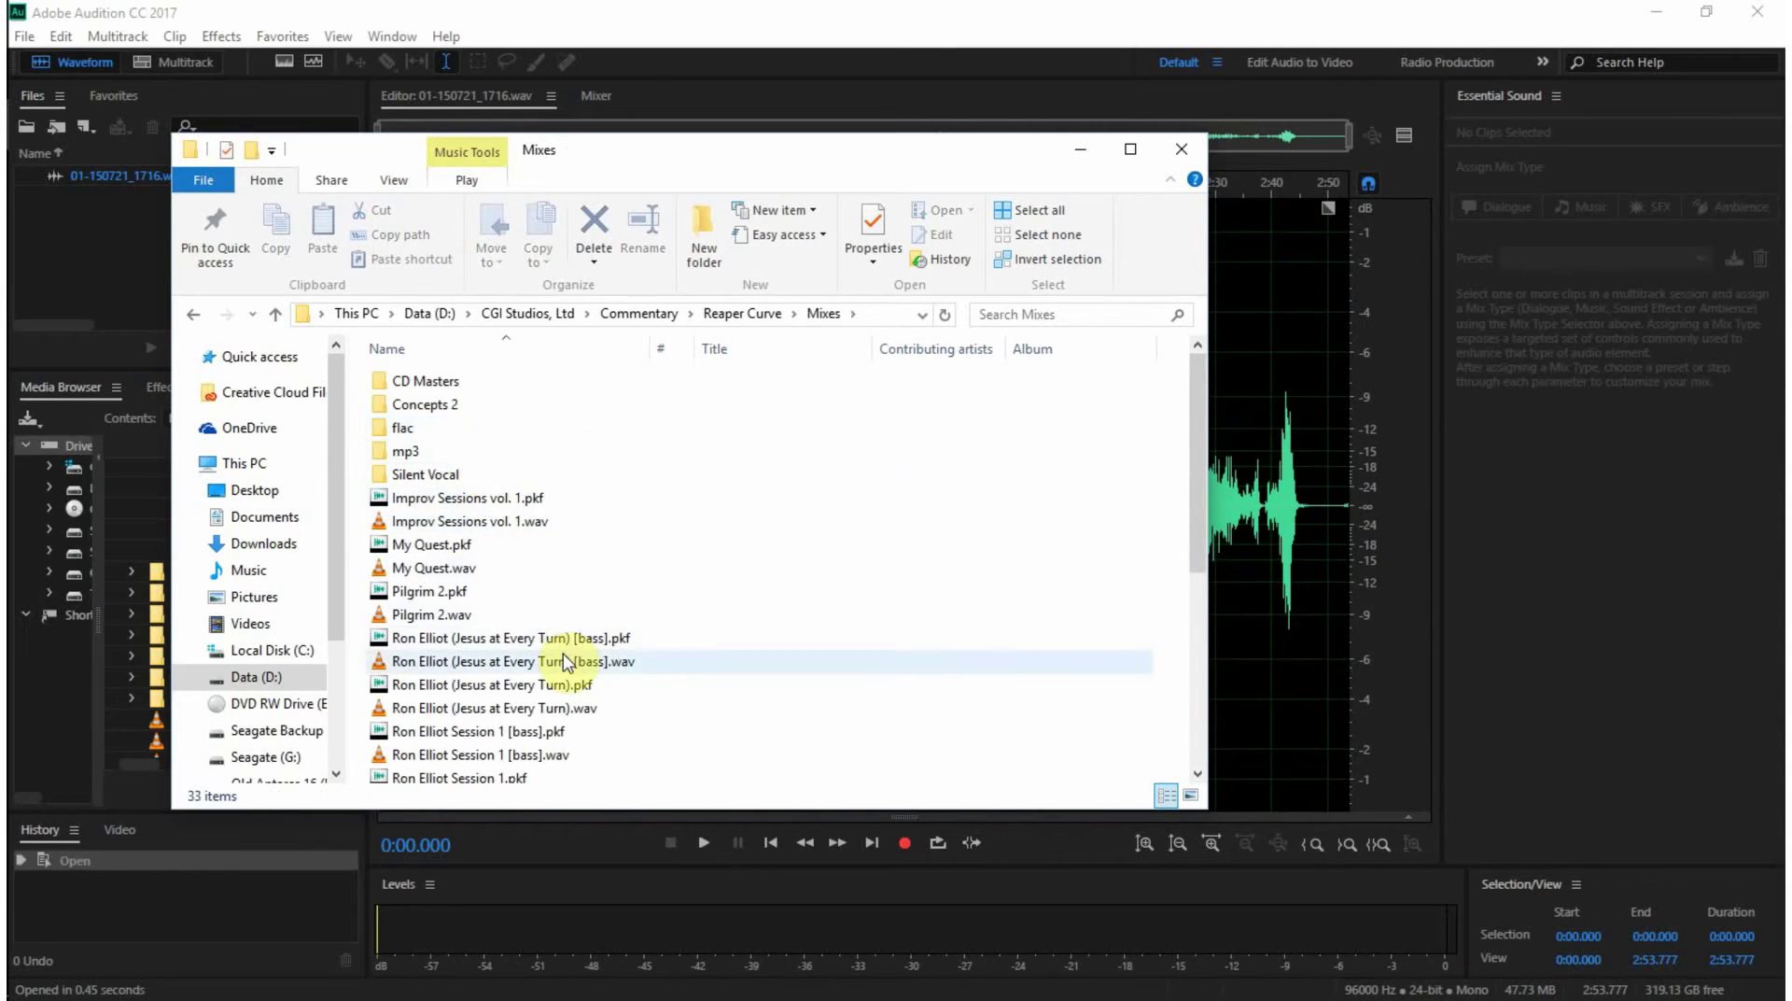
pyautogui.scroll(-5, 571, 654)
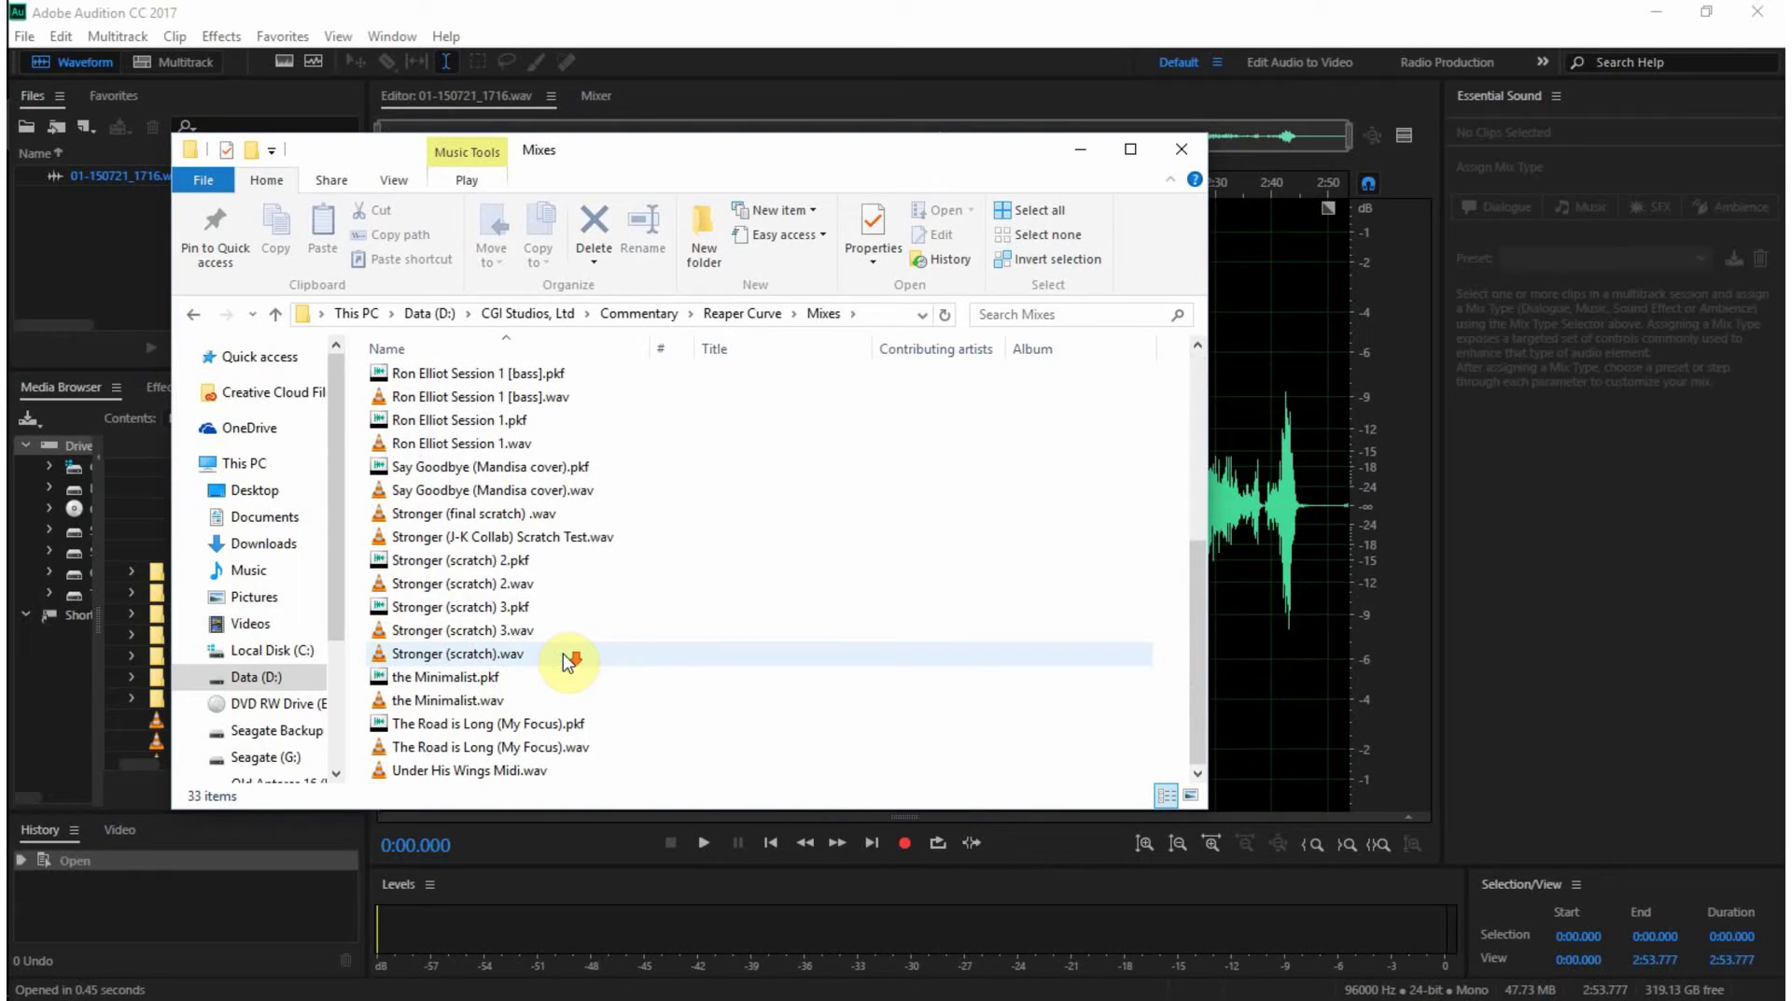
pyautogui.doubleClick(494, 773)
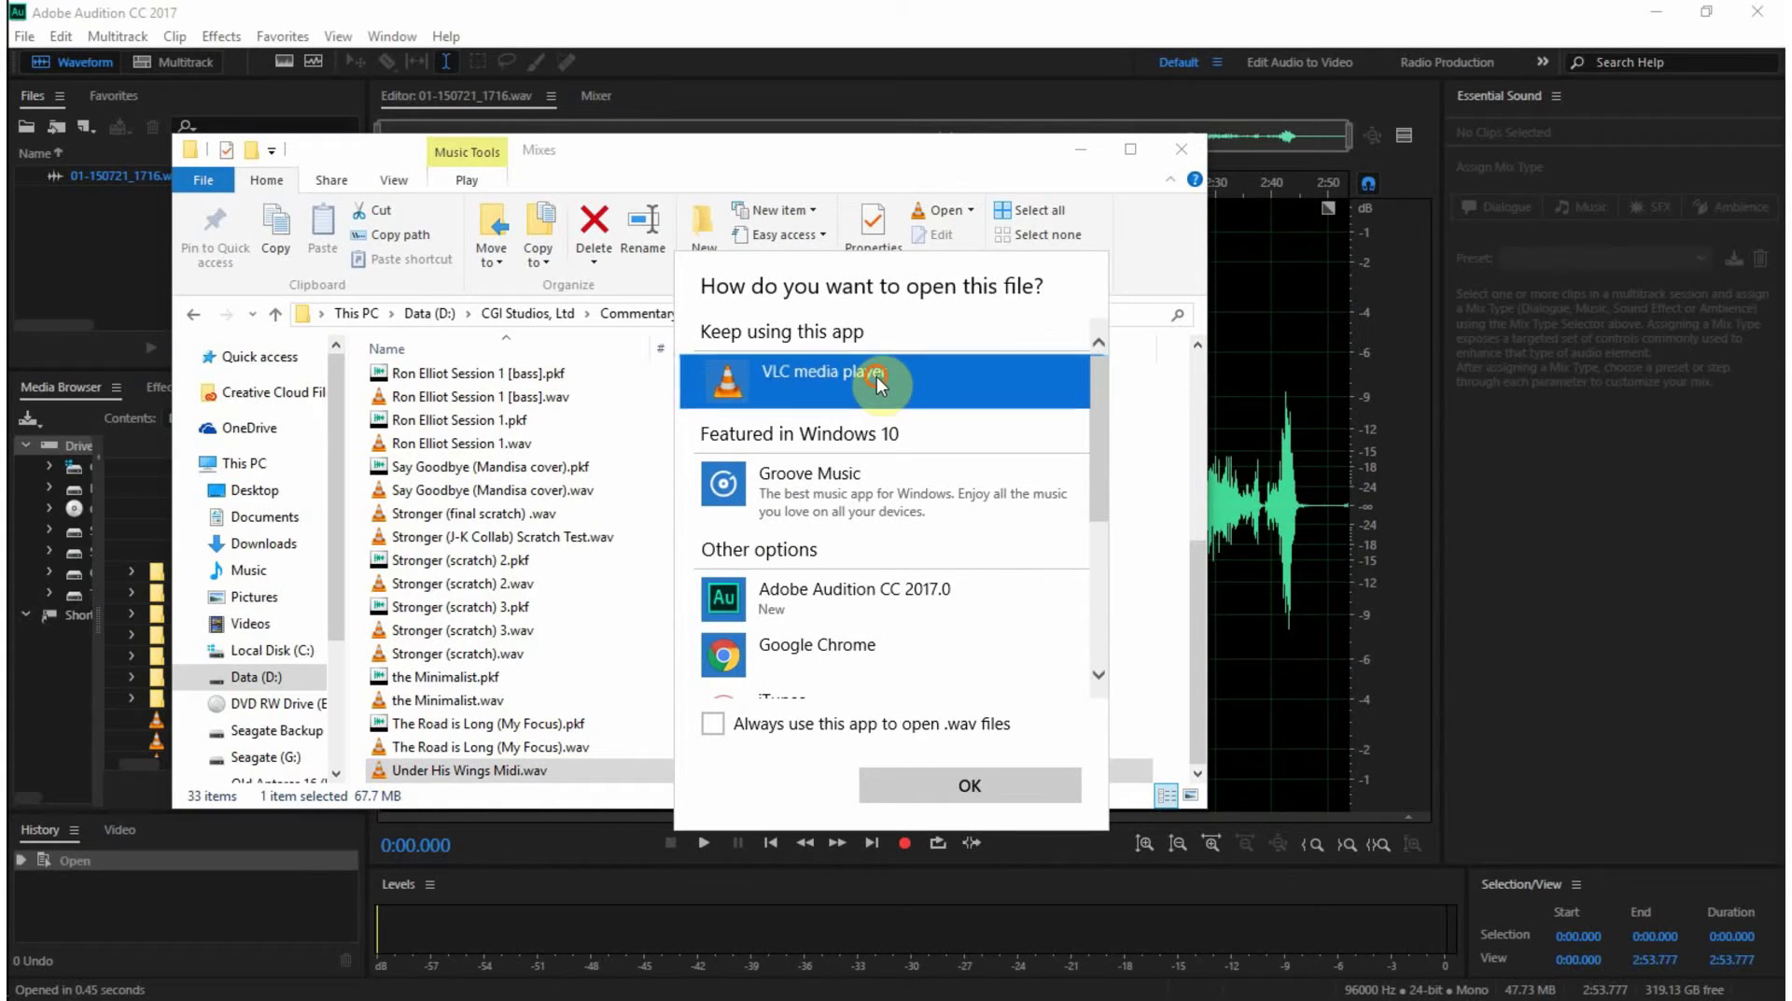
# - Preview Under His Wings Midi.wav in VLC, made the wav default, skipping to about 00:17, then close VLC
pyautogui.click(714, 725)
pyautogui.click(926, 792)
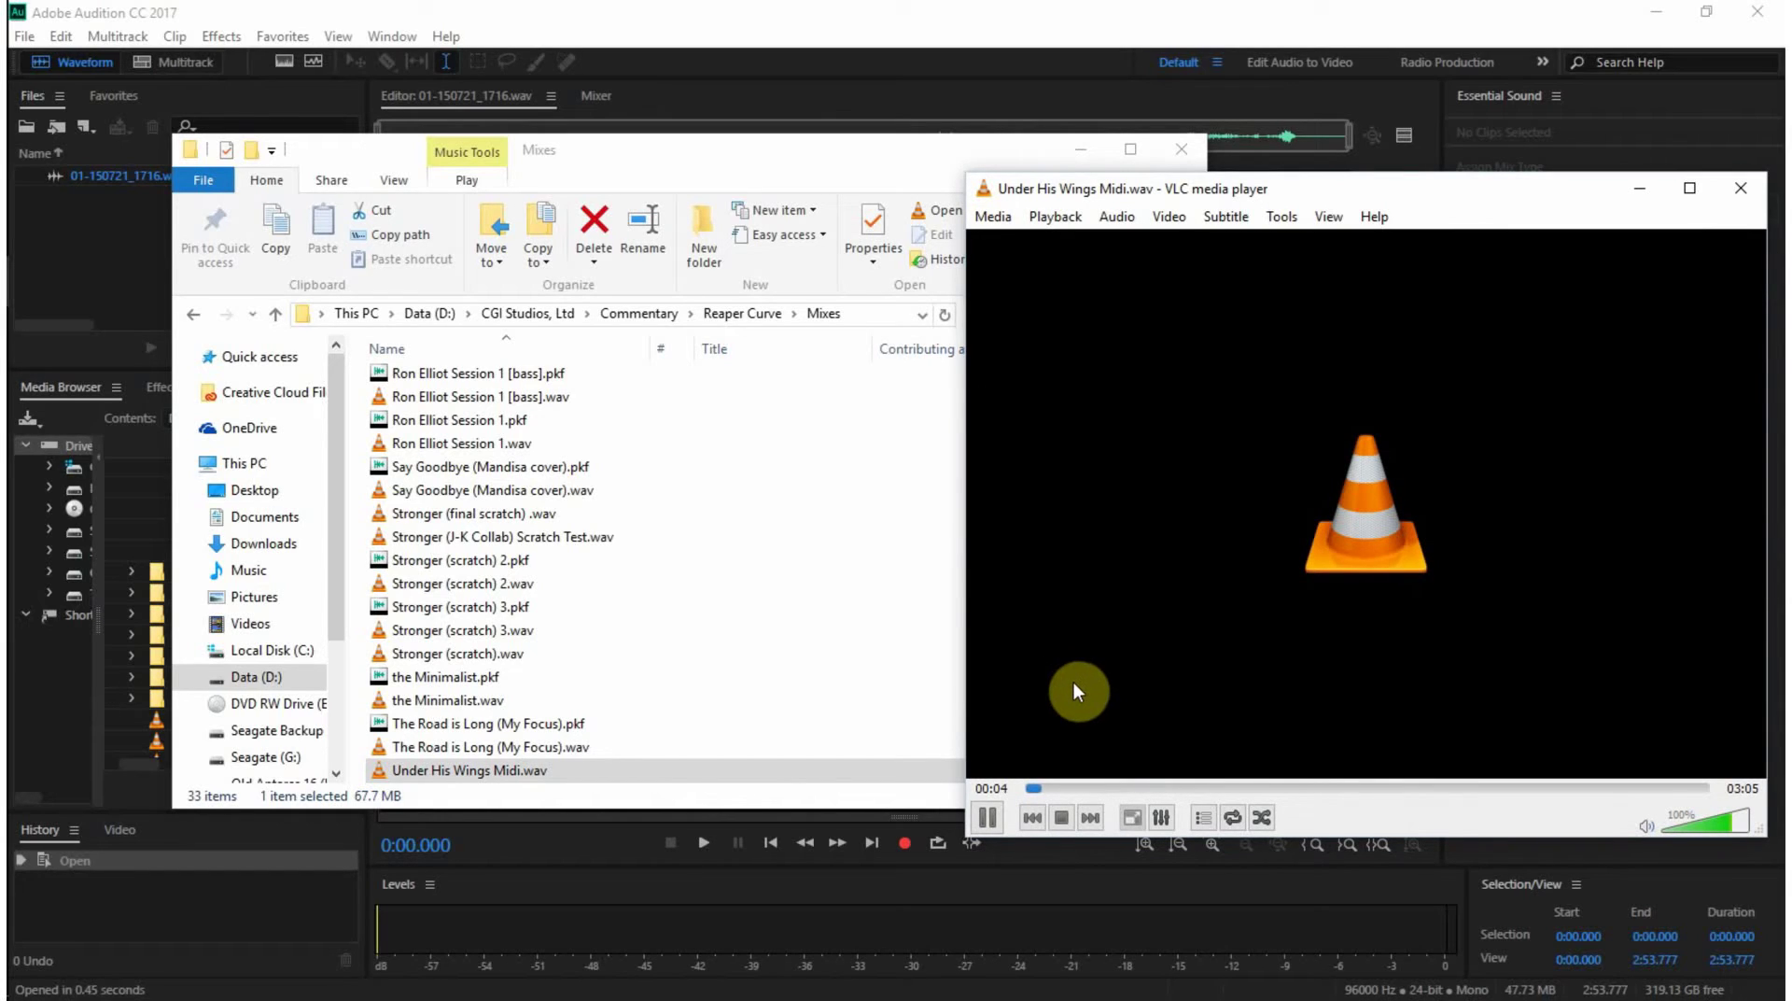
pyautogui.click(1082, 788)
pyautogui.click(987, 817)
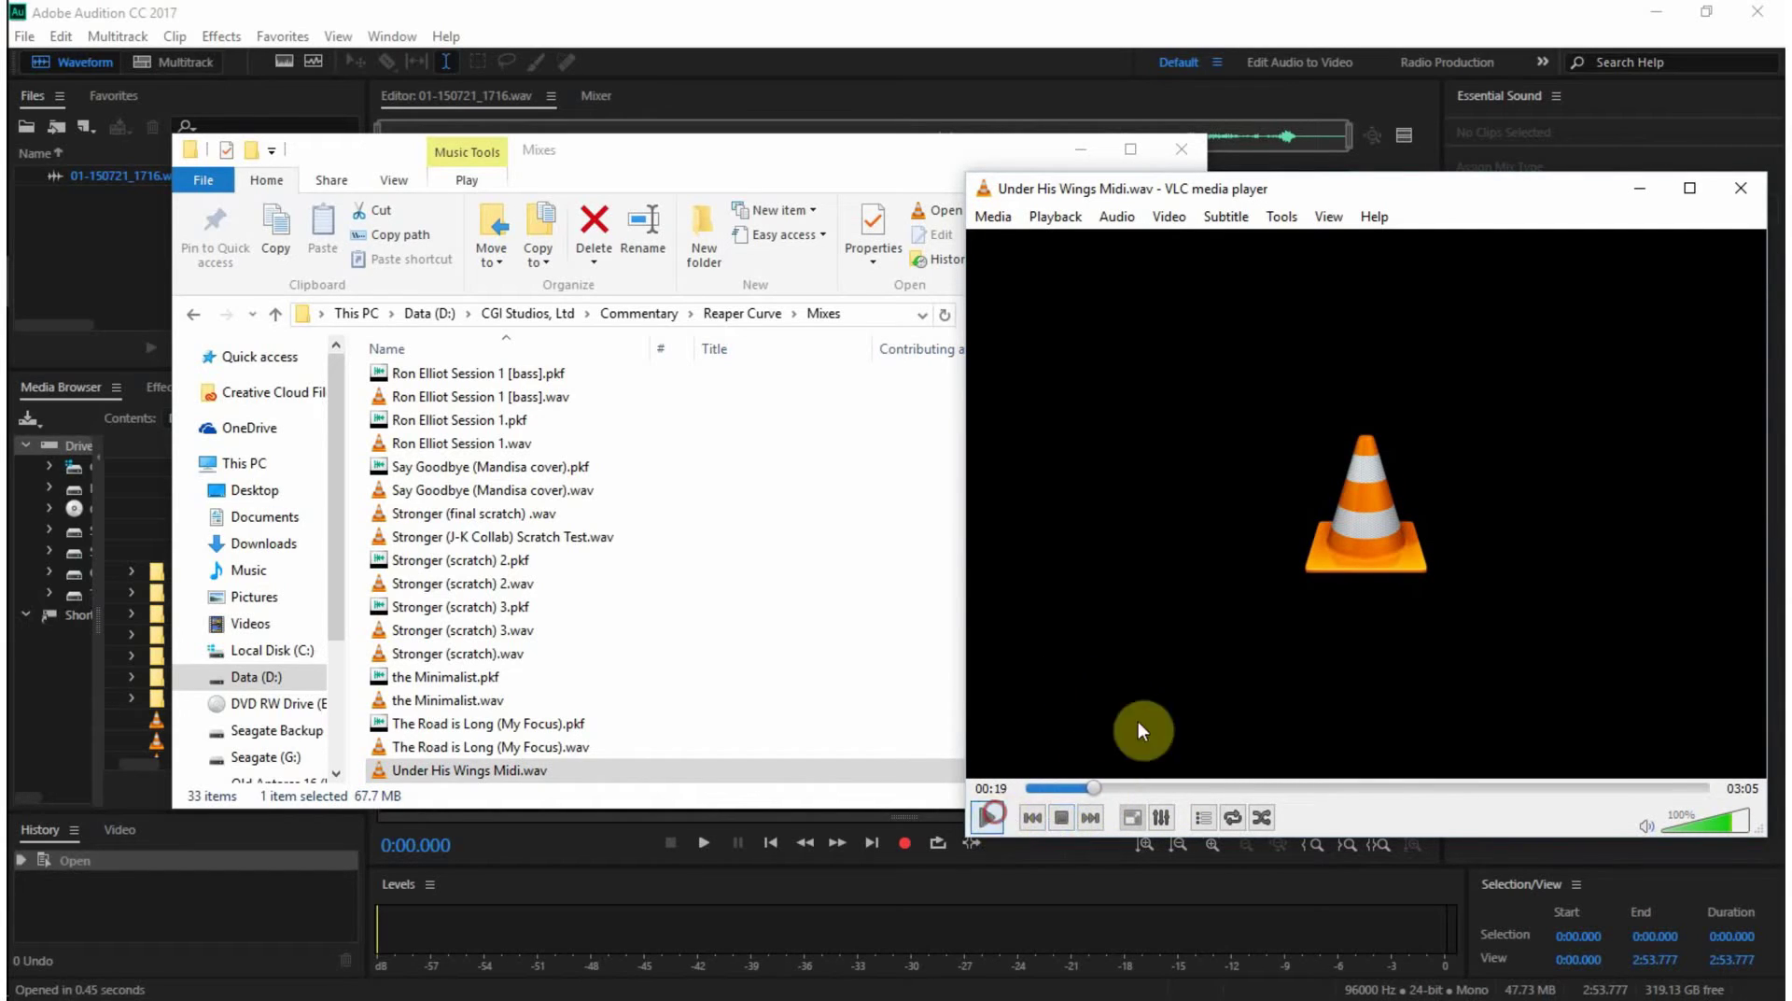
pyautogui.click(1741, 192)
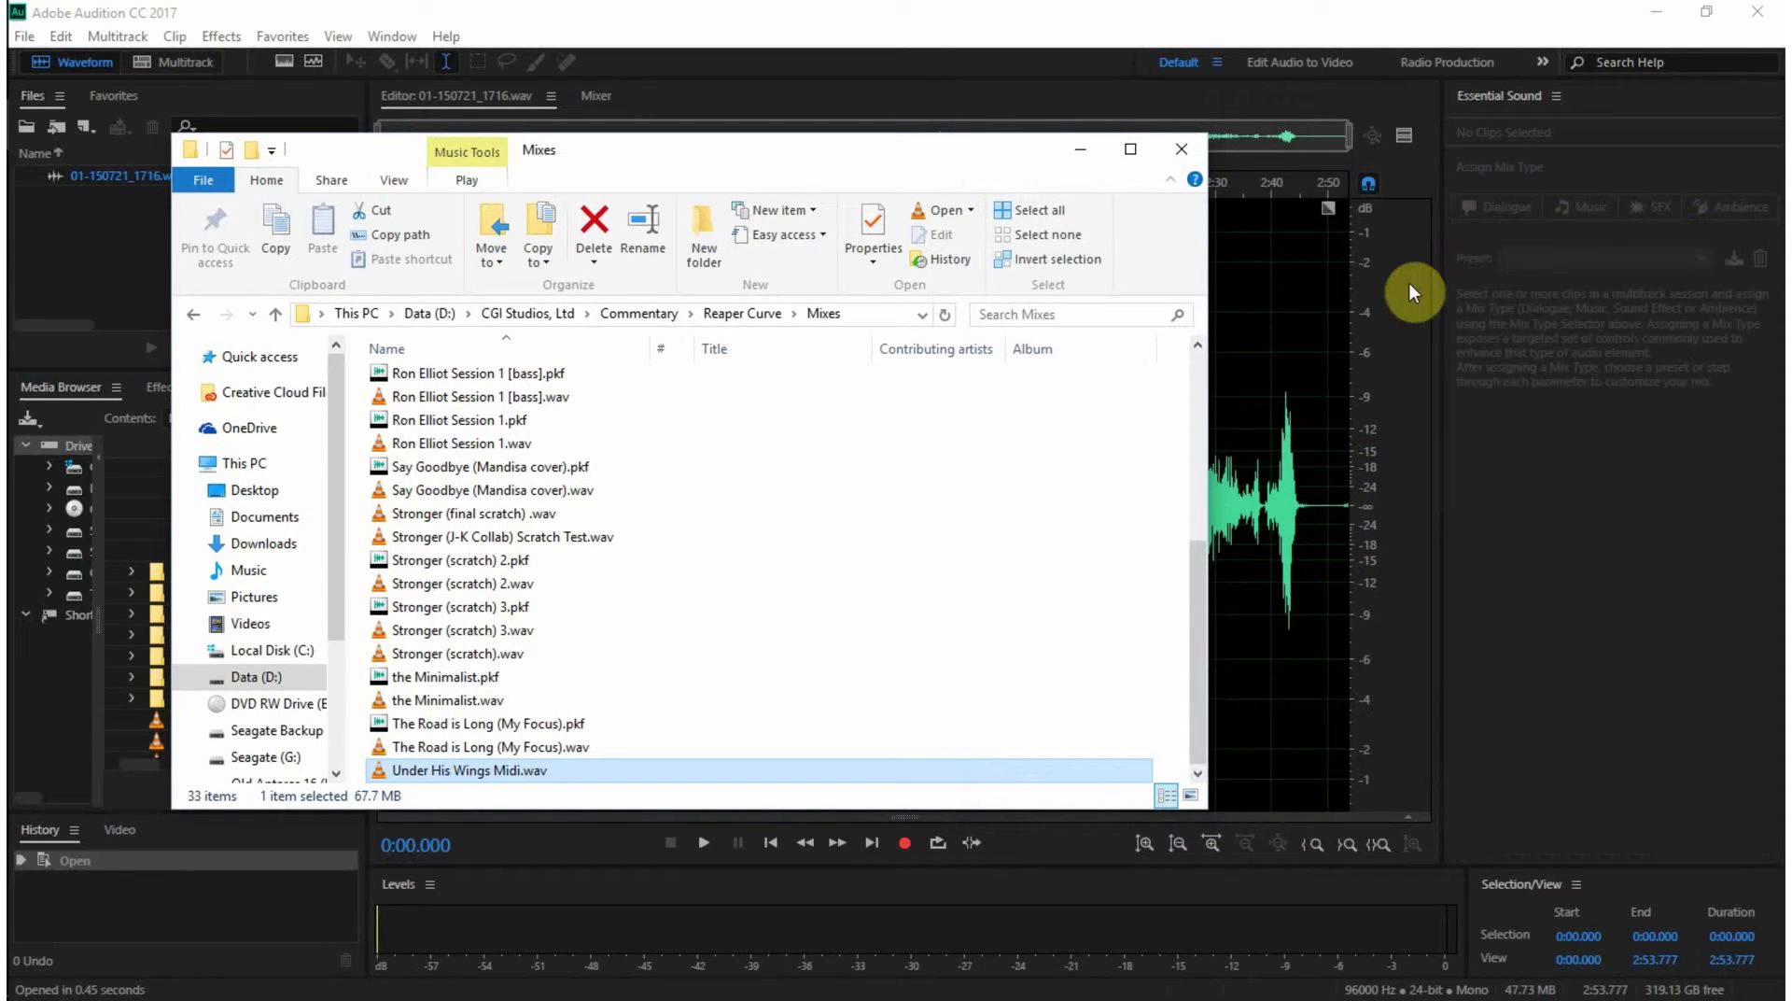
# - Add Under His Wings Midi.wav to Audition's files and close 01-150721_1716.wav
pyautogui.moveTo(401, 770); pyautogui.dragTo(77, 266)
pyautogui.click(826, 9)
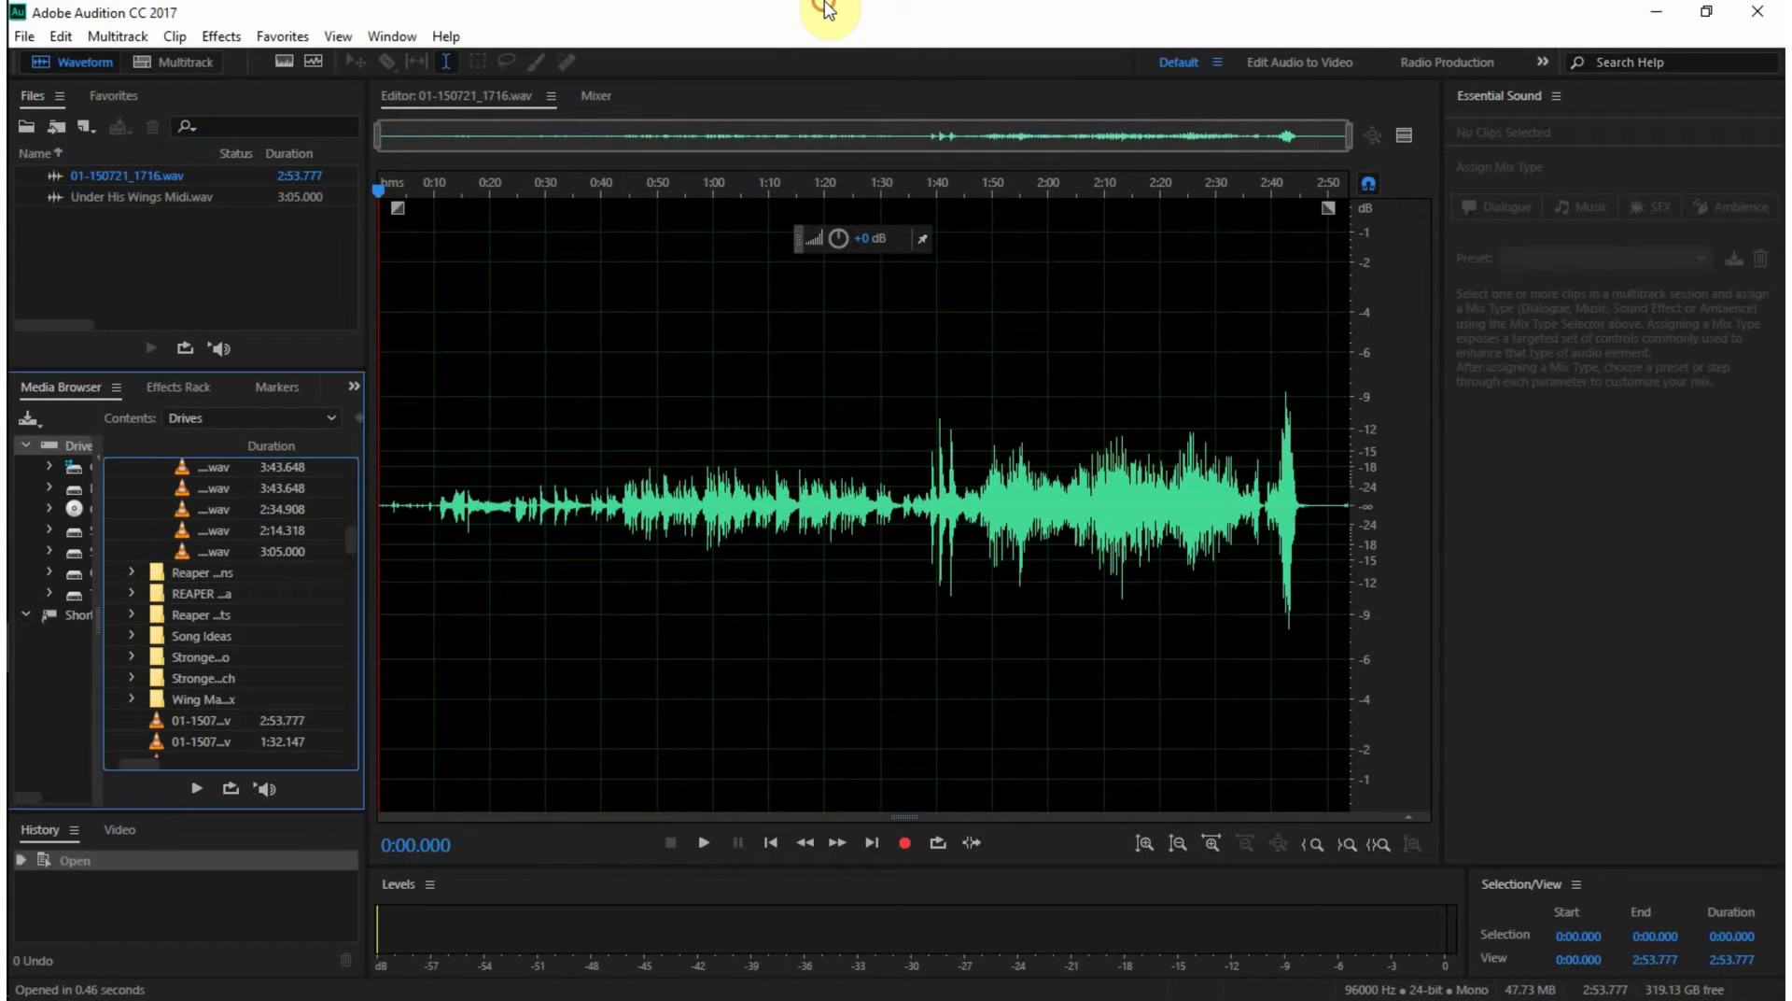
pyautogui.click(114, 183)
pyautogui.click(121, 177)
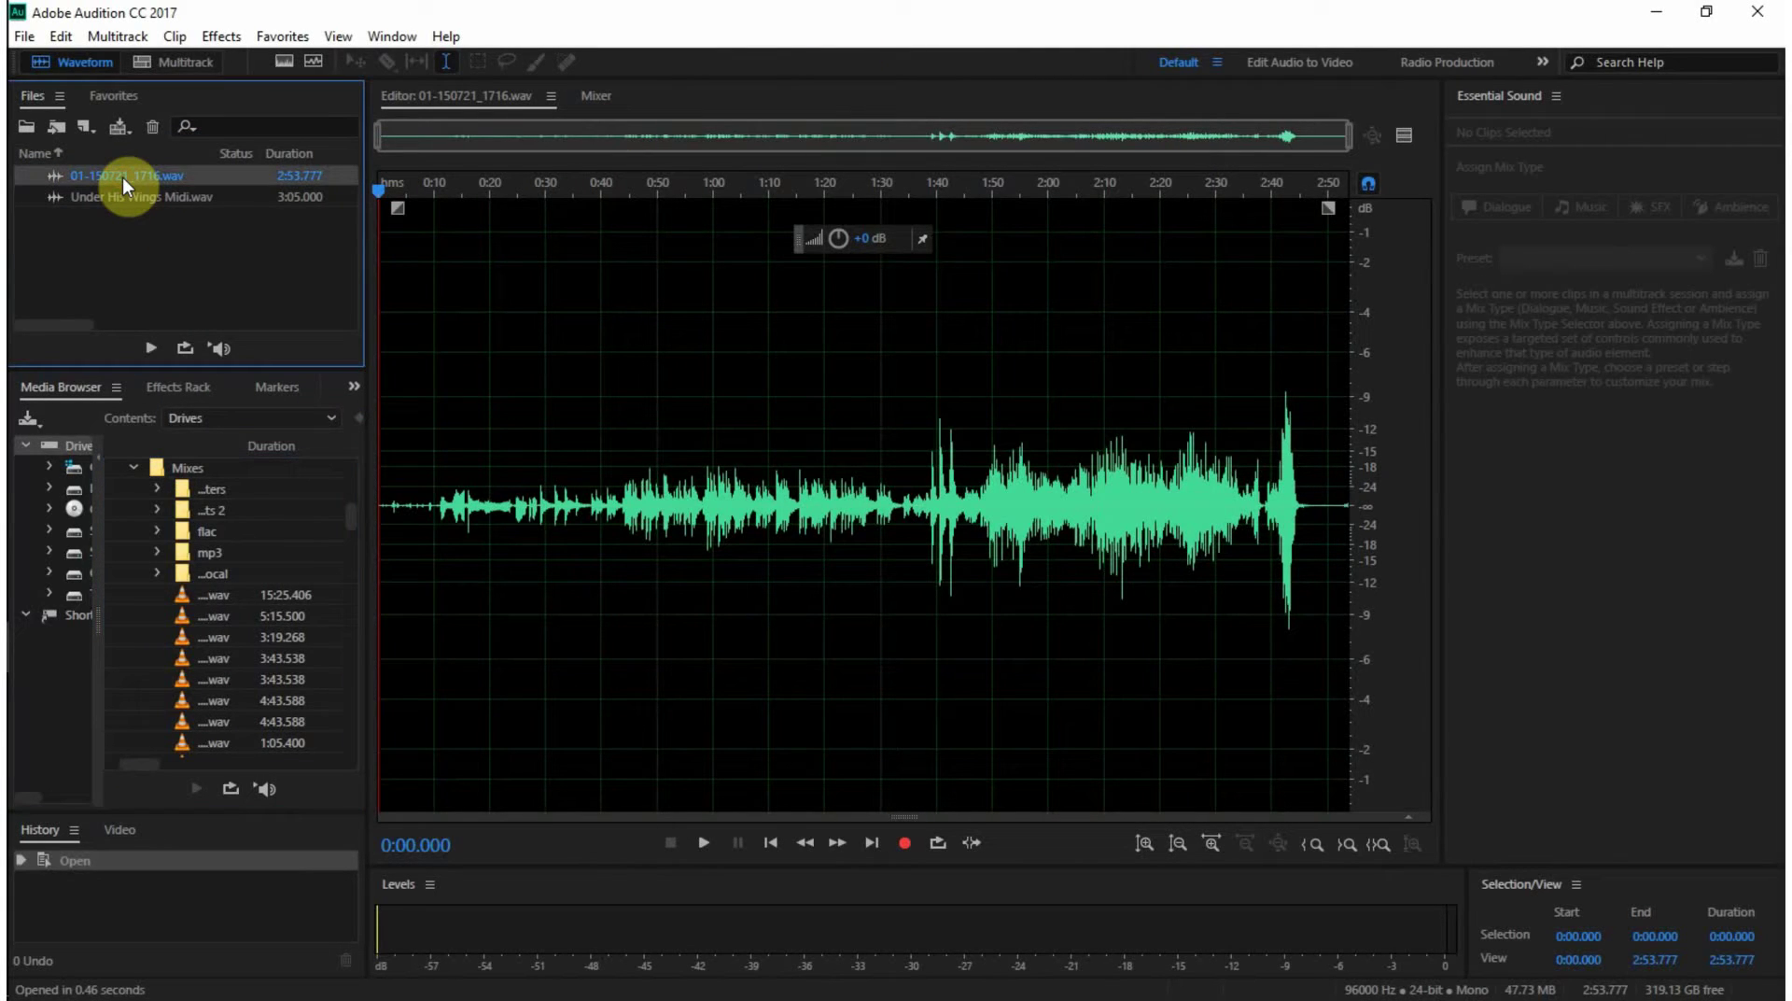
pyautogui.press('Delete')
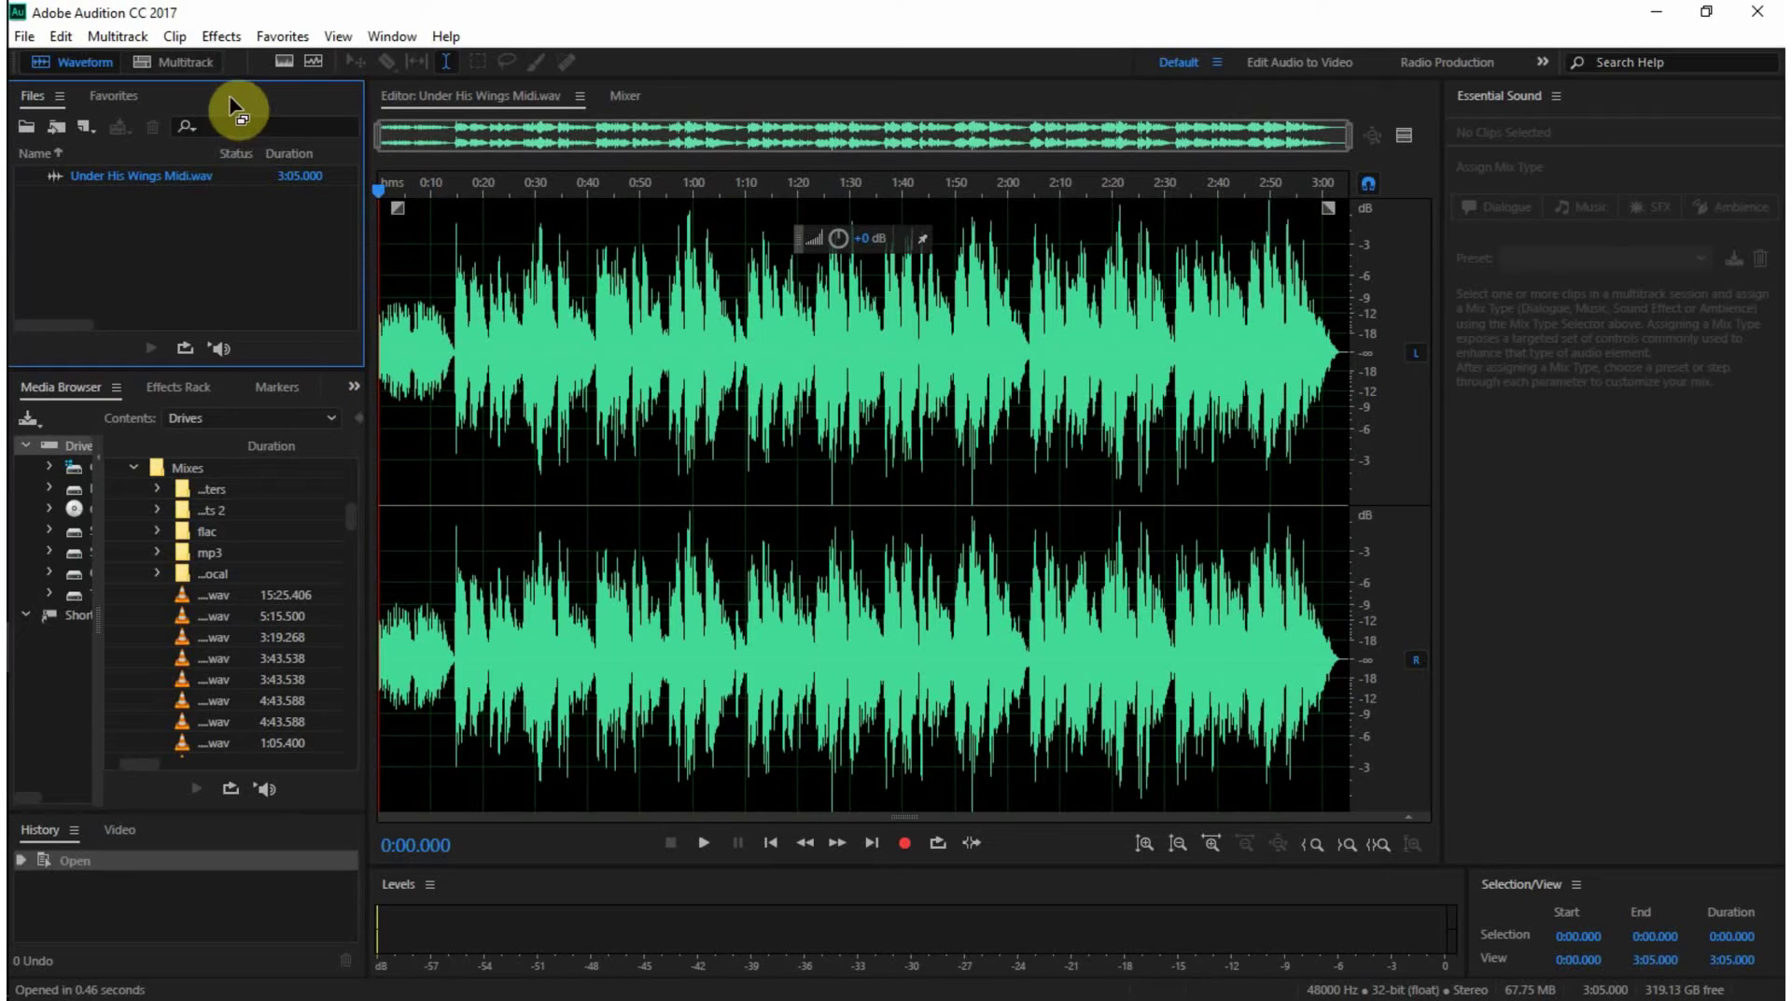
# - Switch to a new CD layout and add Under His Wings Midi.wav as tracks 01 through 07
pyautogui.click(338, 37)
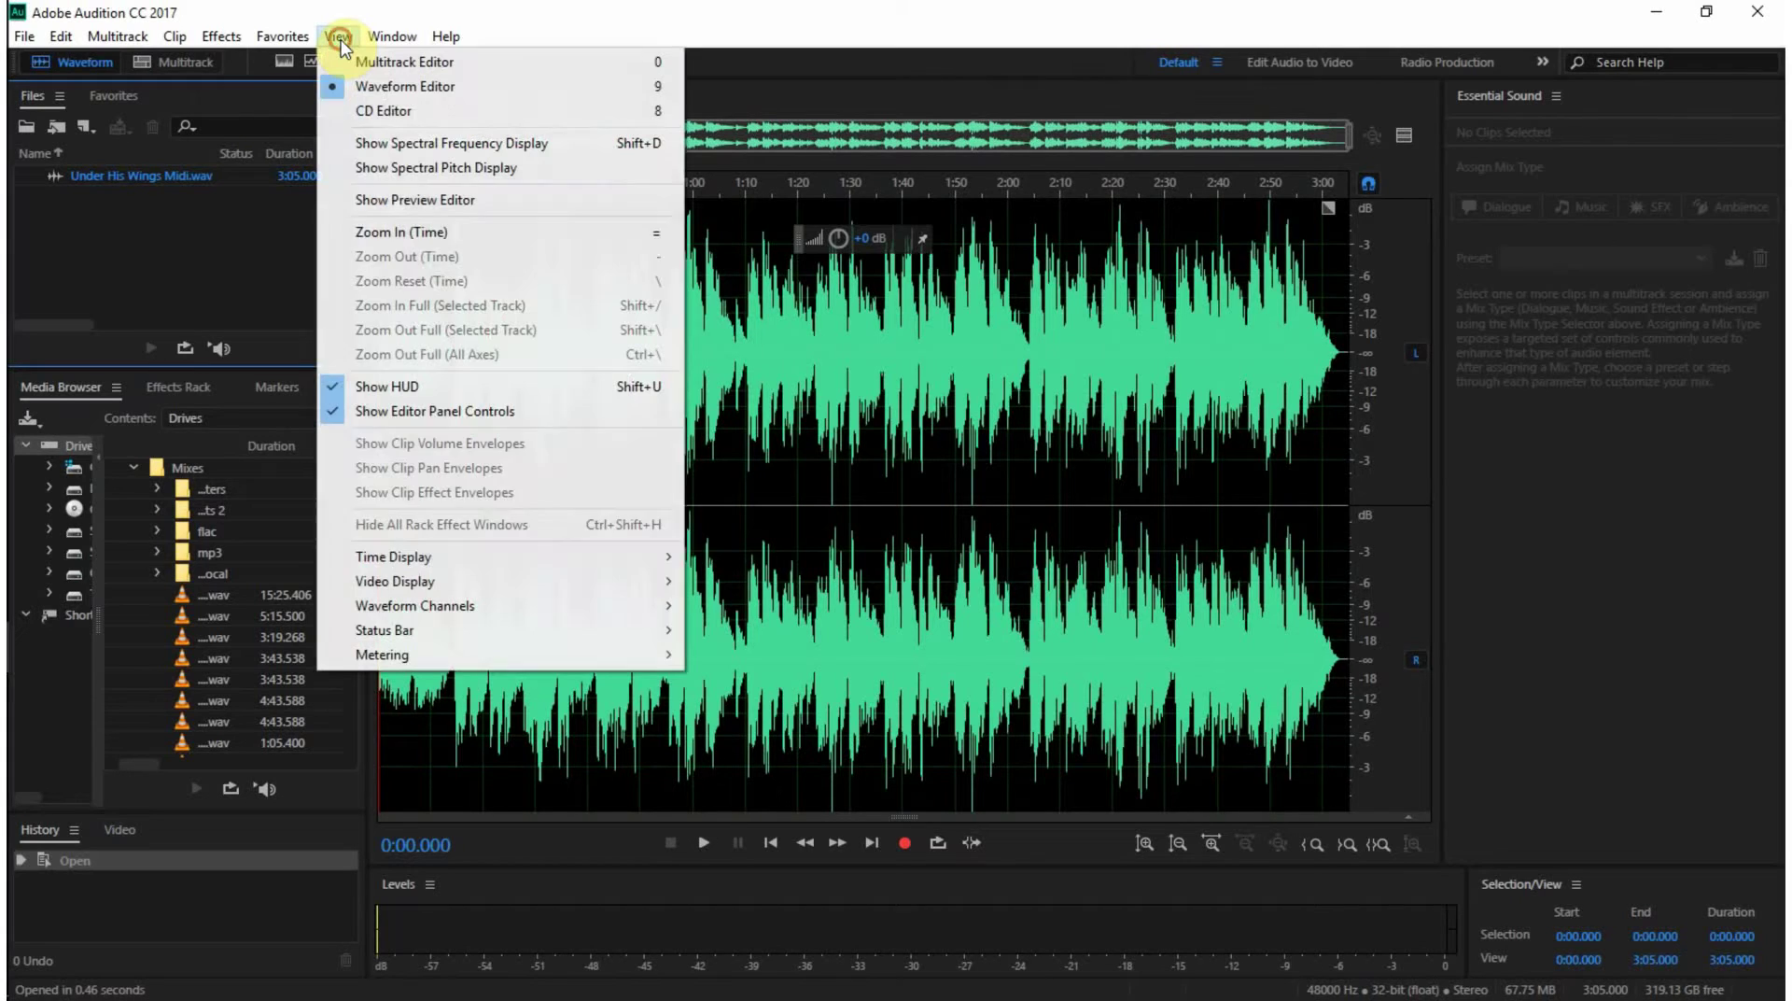
pyautogui.click(390, 116)
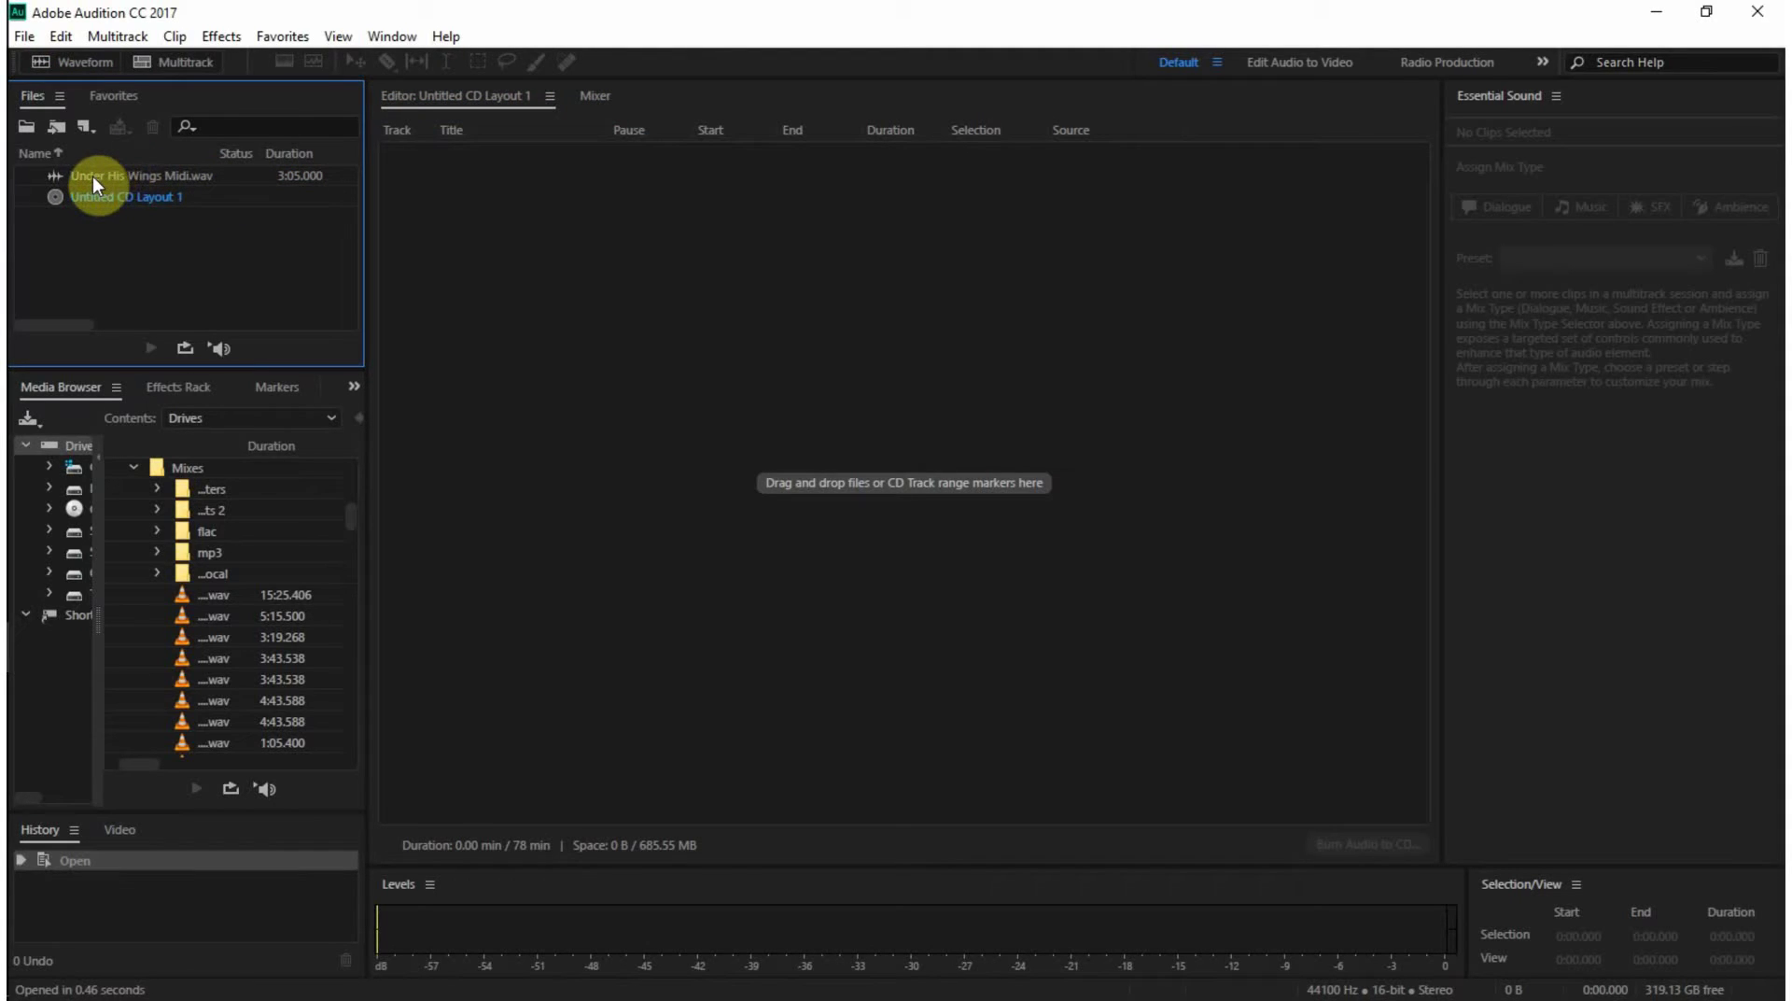
pyautogui.moveTo(92, 176); pyautogui.dragTo(570, 282)
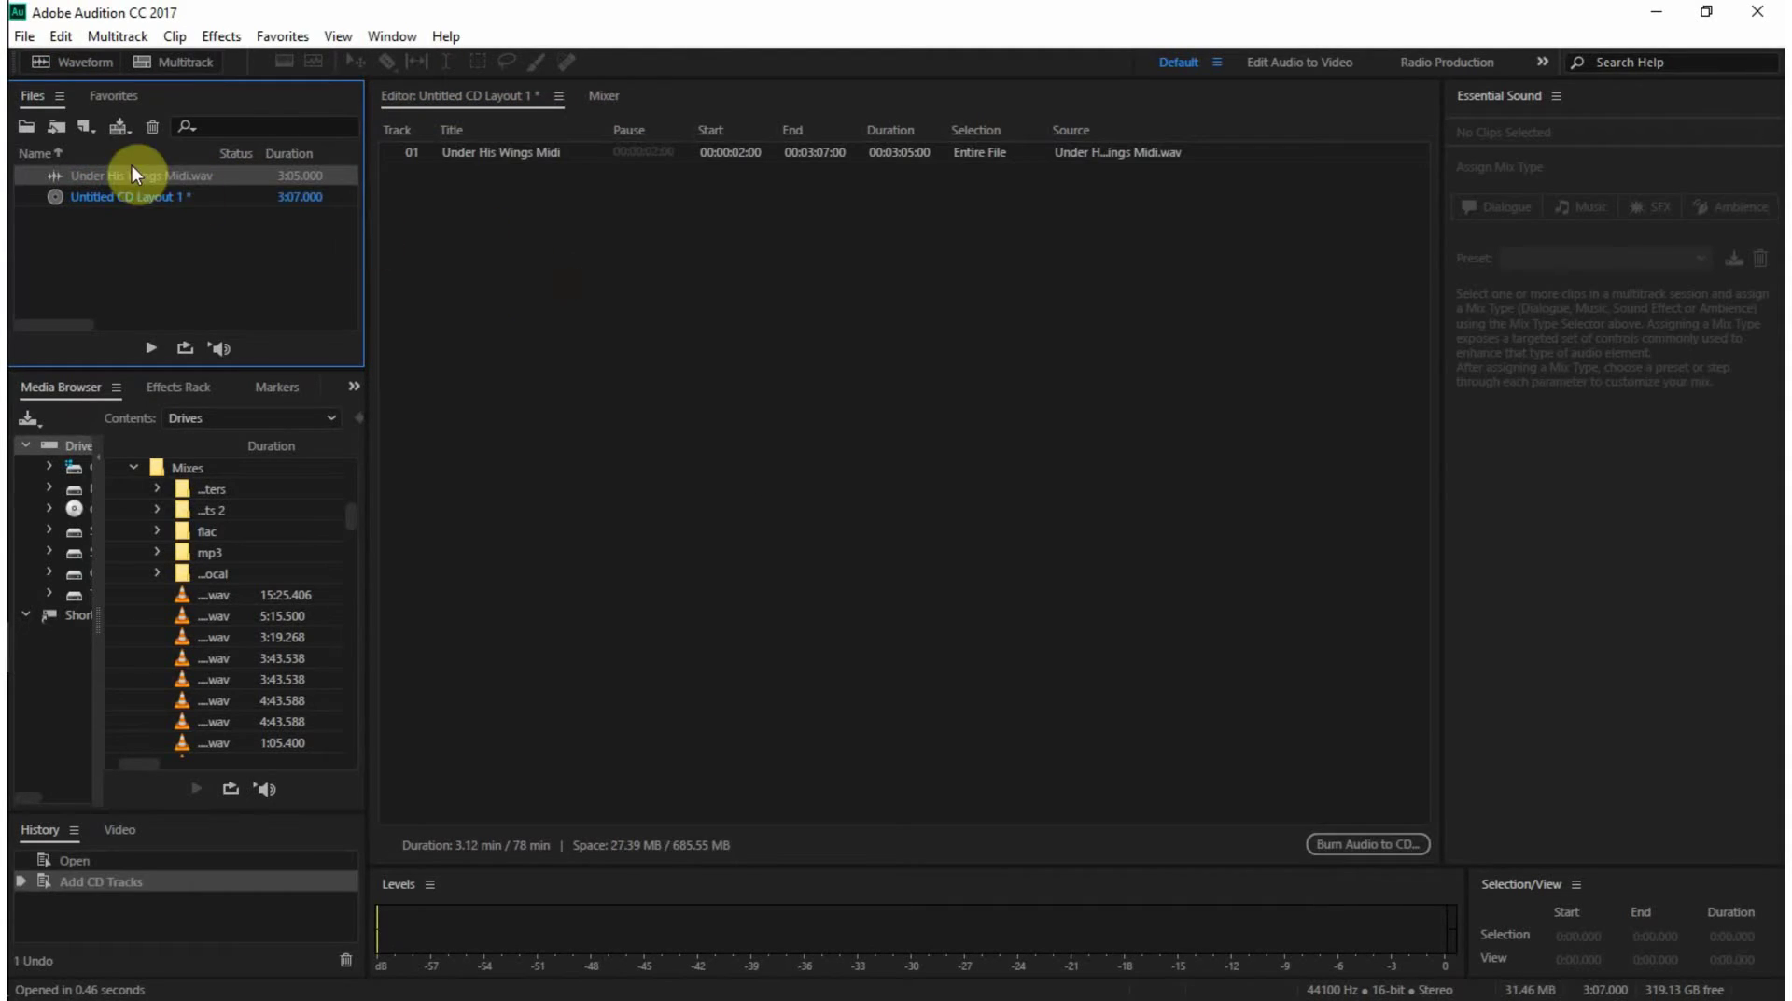
pyautogui.moveTo(99, 181); pyautogui.dragTo(506, 276)
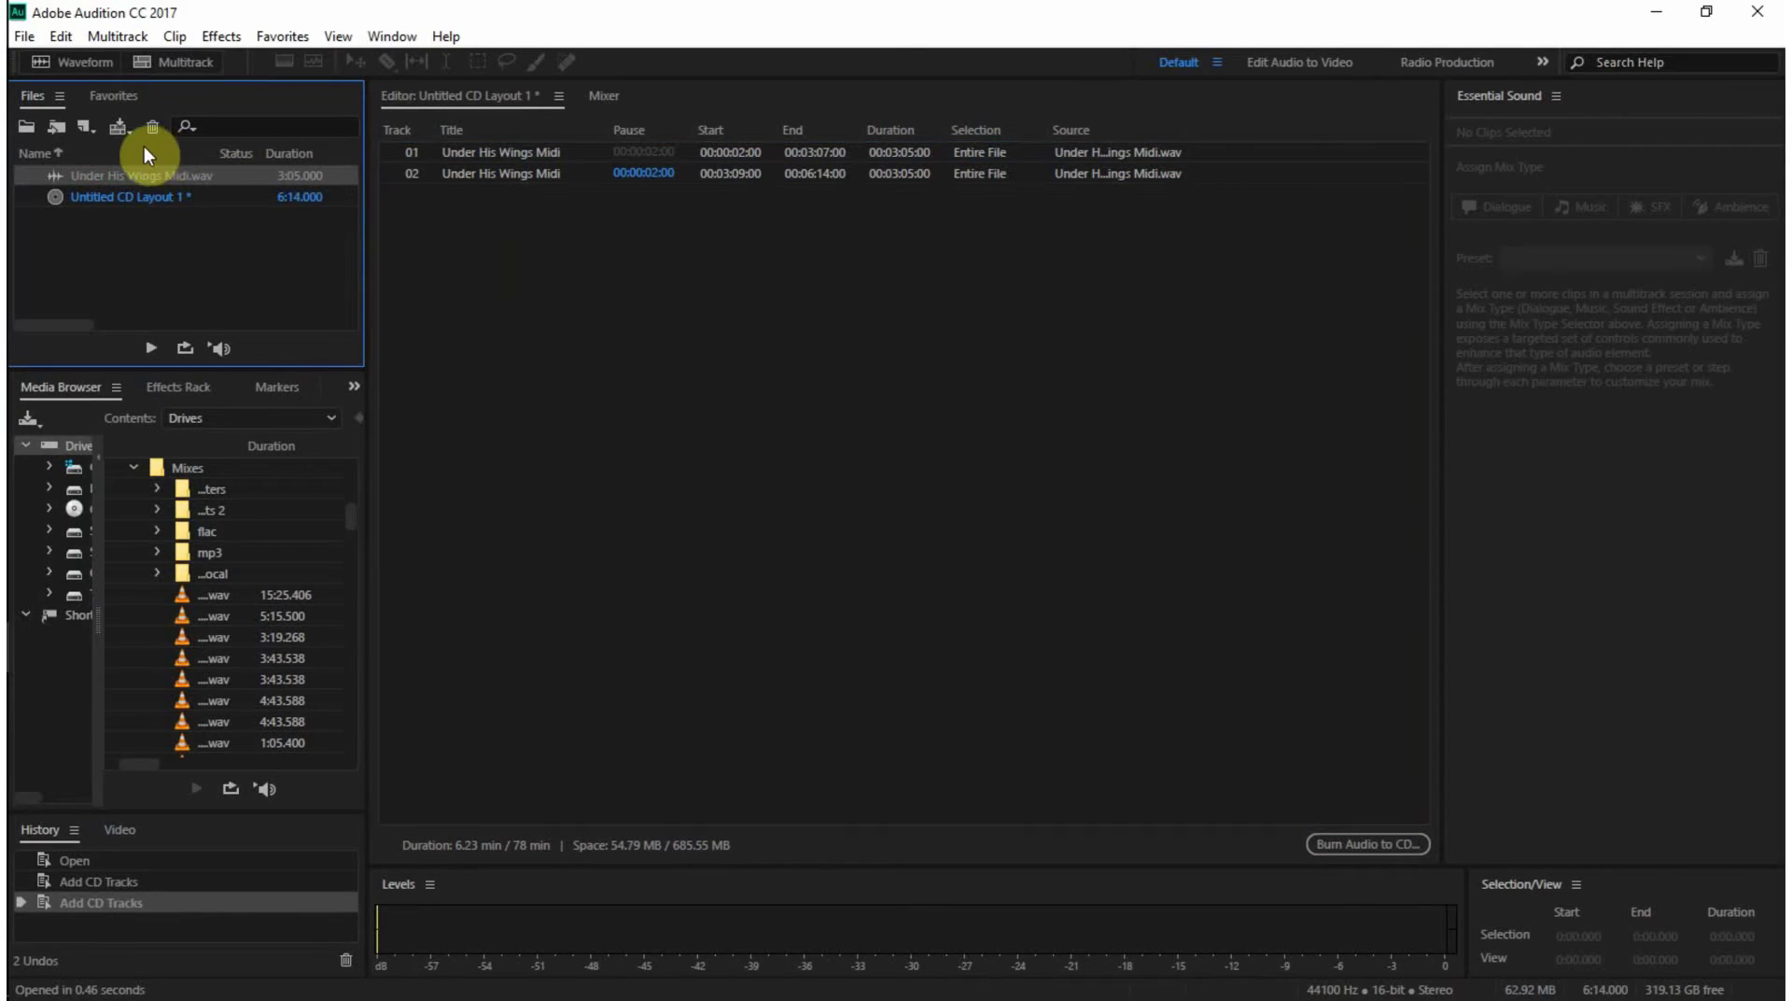
pyautogui.moveTo(116, 178); pyautogui.dragTo(522, 275)
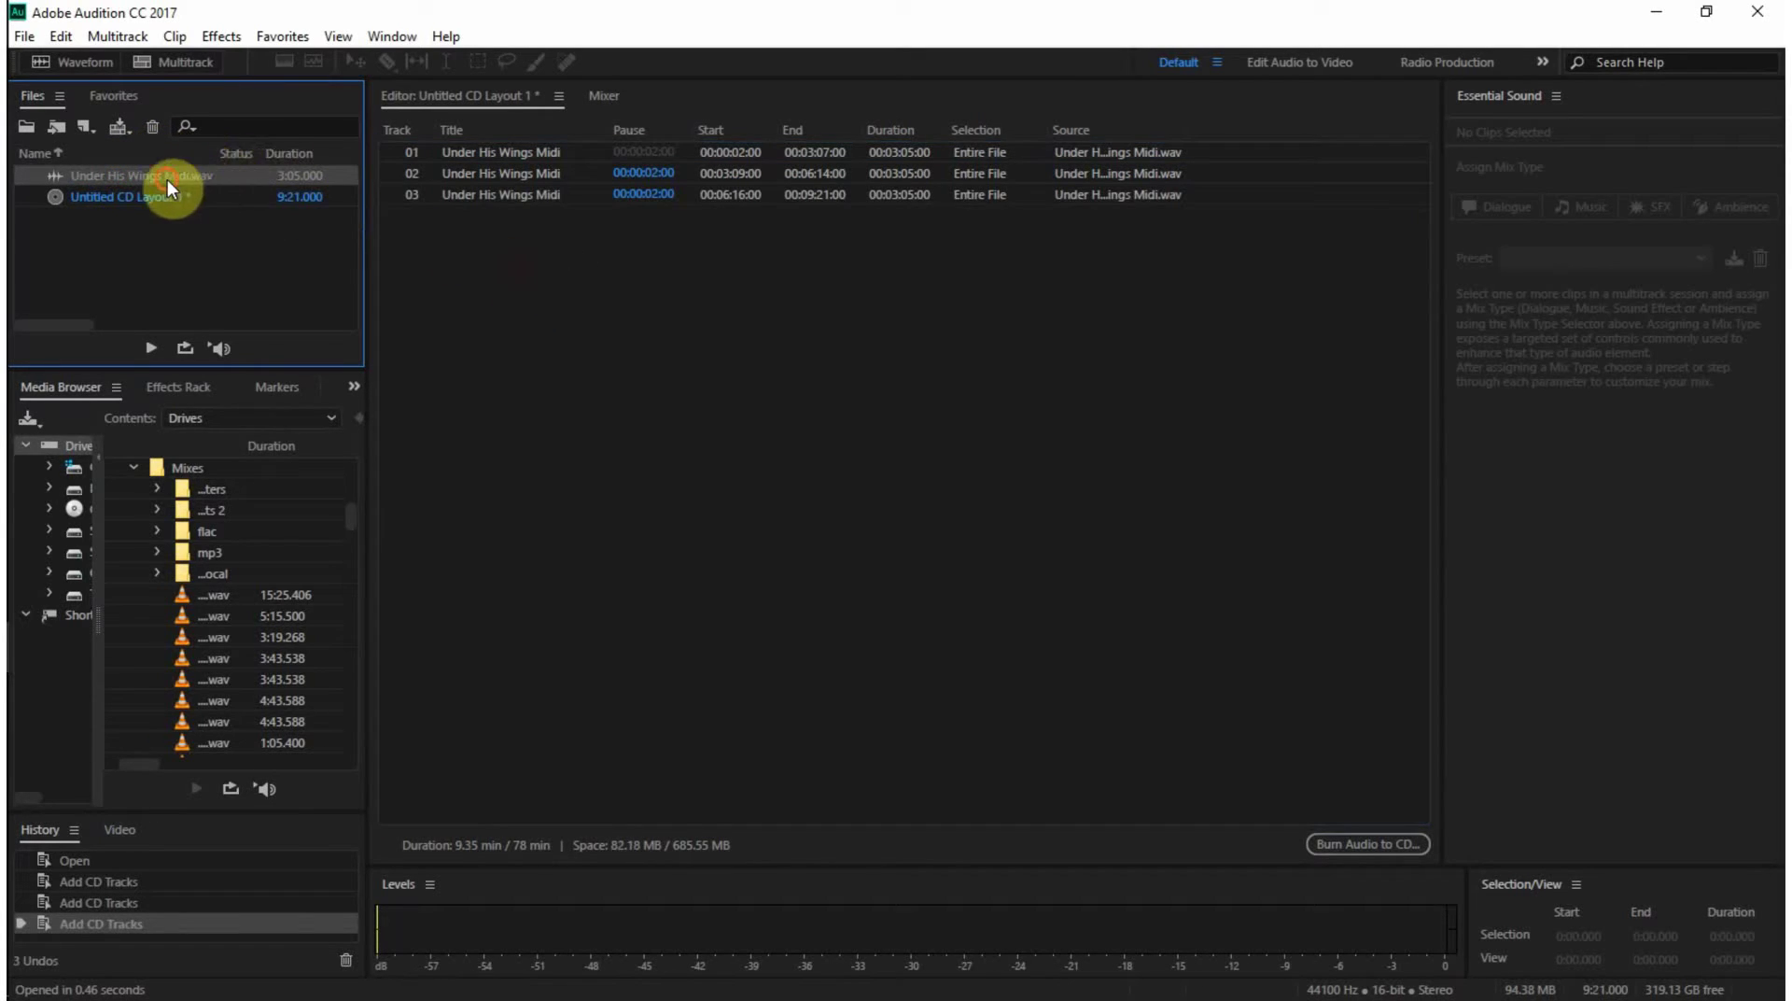
pyautogui.moveTo(166, 179); pyautogui.dragTo(543, 272)
pyautogui.moveTo(245, 180); pyautogui.dragTo(524, 308)
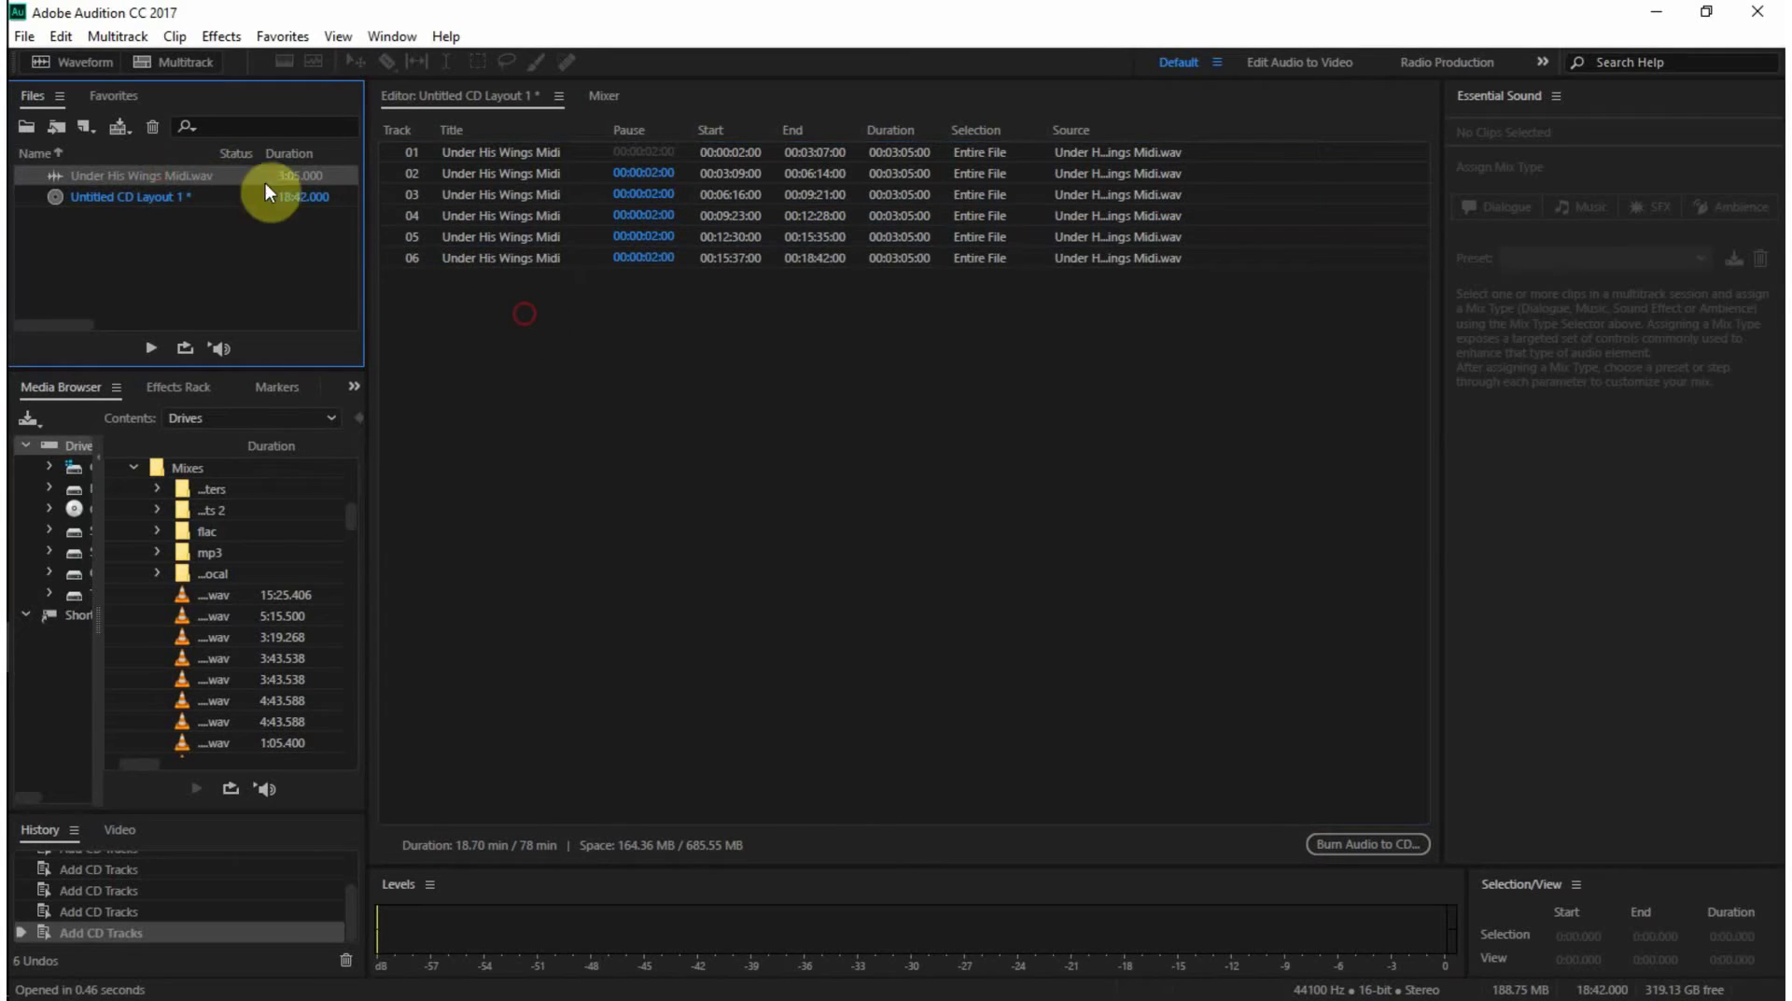
pyautogui.moveTo(166, 174); pyautogui.dragTo(541, 304)
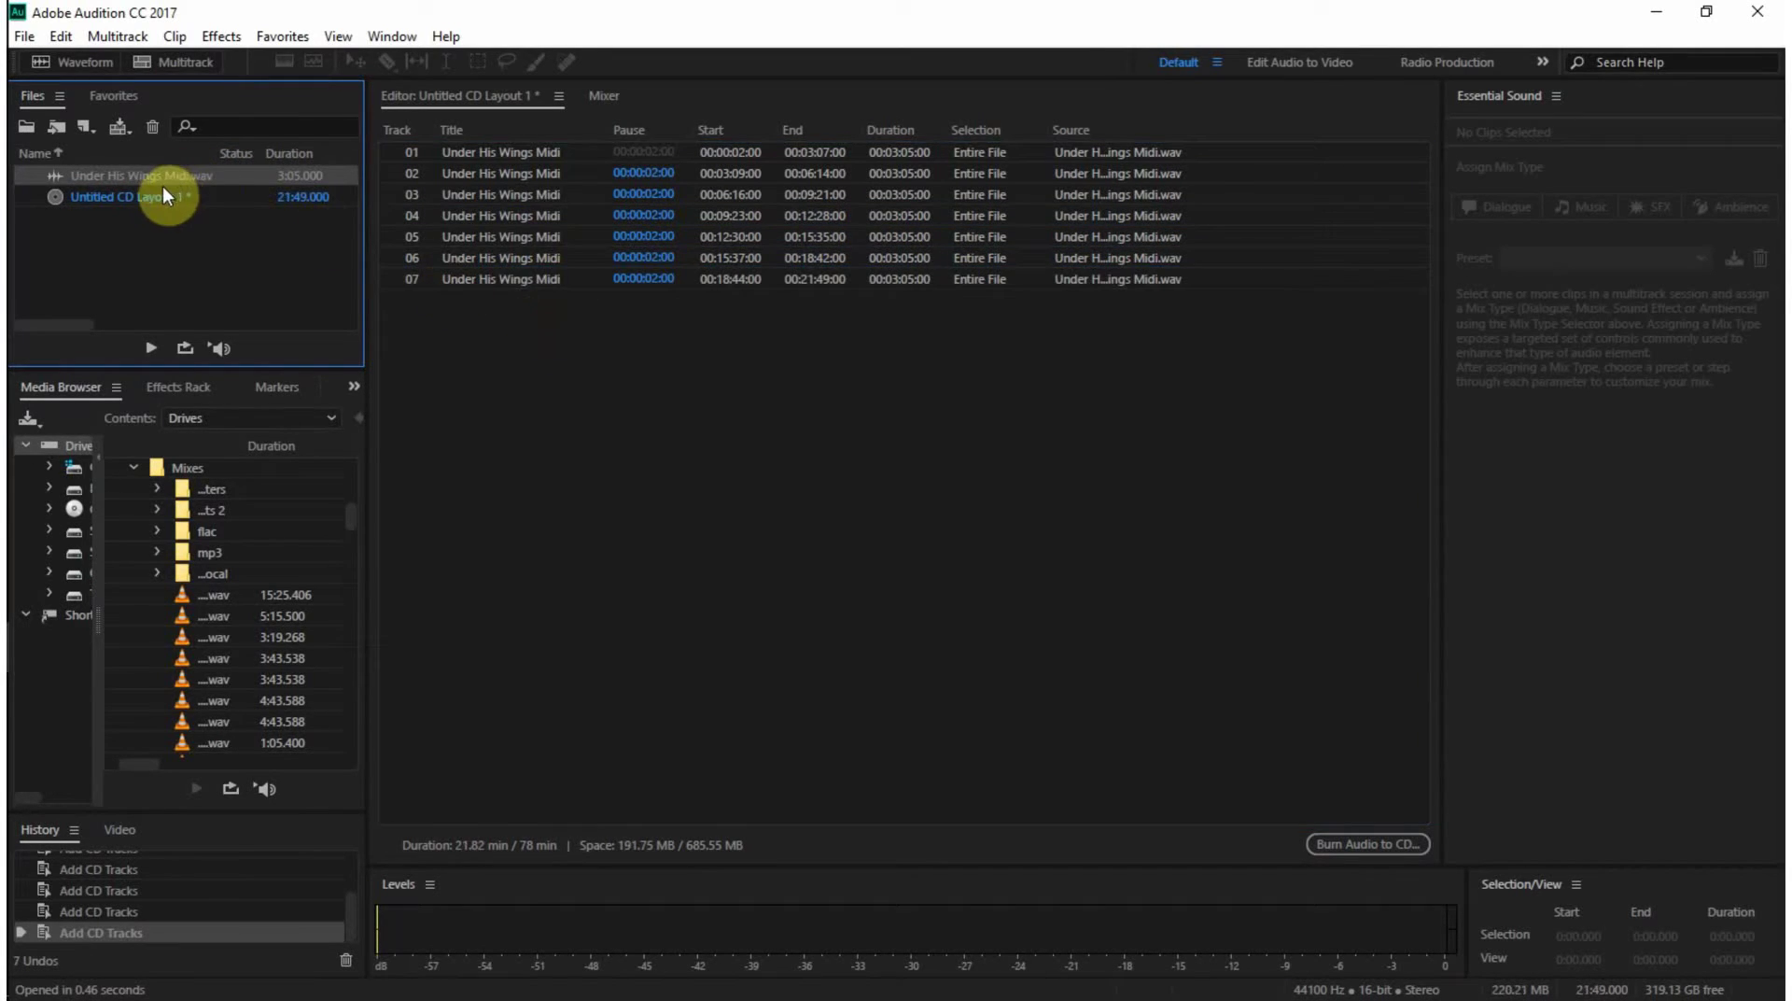
# - Add Under His Wings Midi.wav as tracks 08 through 14
pyautogui.moveTo(163, 178); pyautogui.dragTo(529, 350)
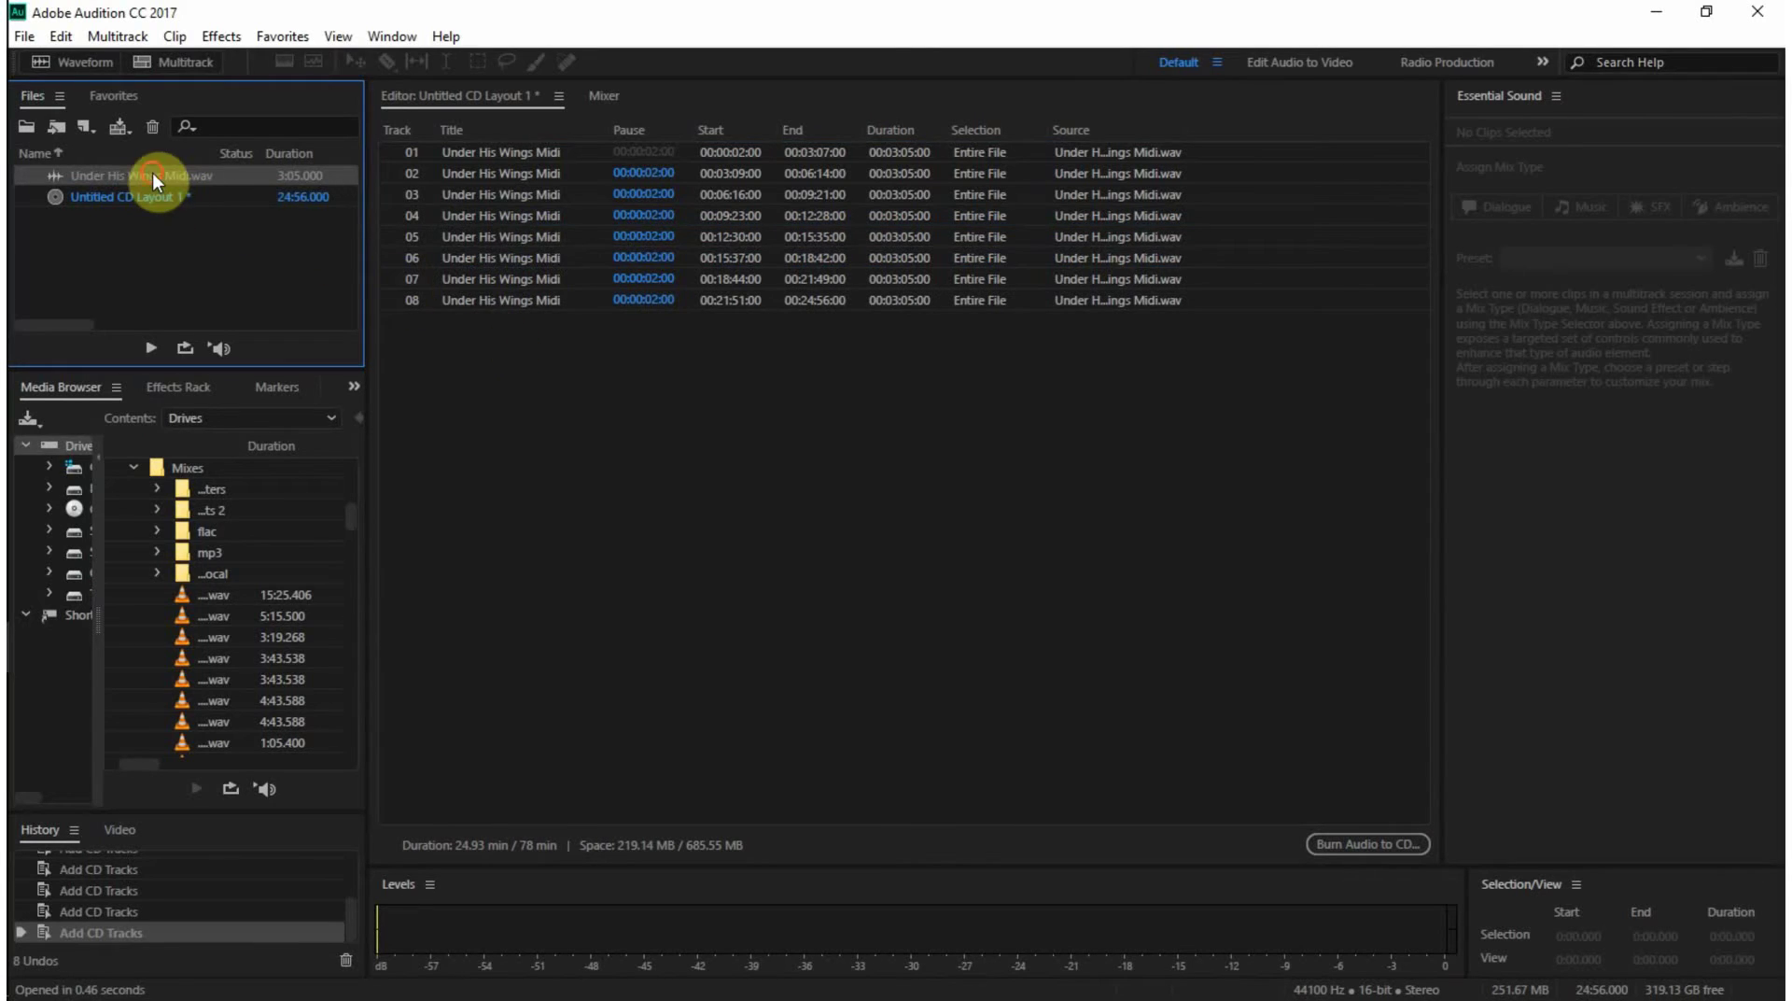
pyautogui.moveTo(154, 172); pyautogui.dragTo(518, 349)
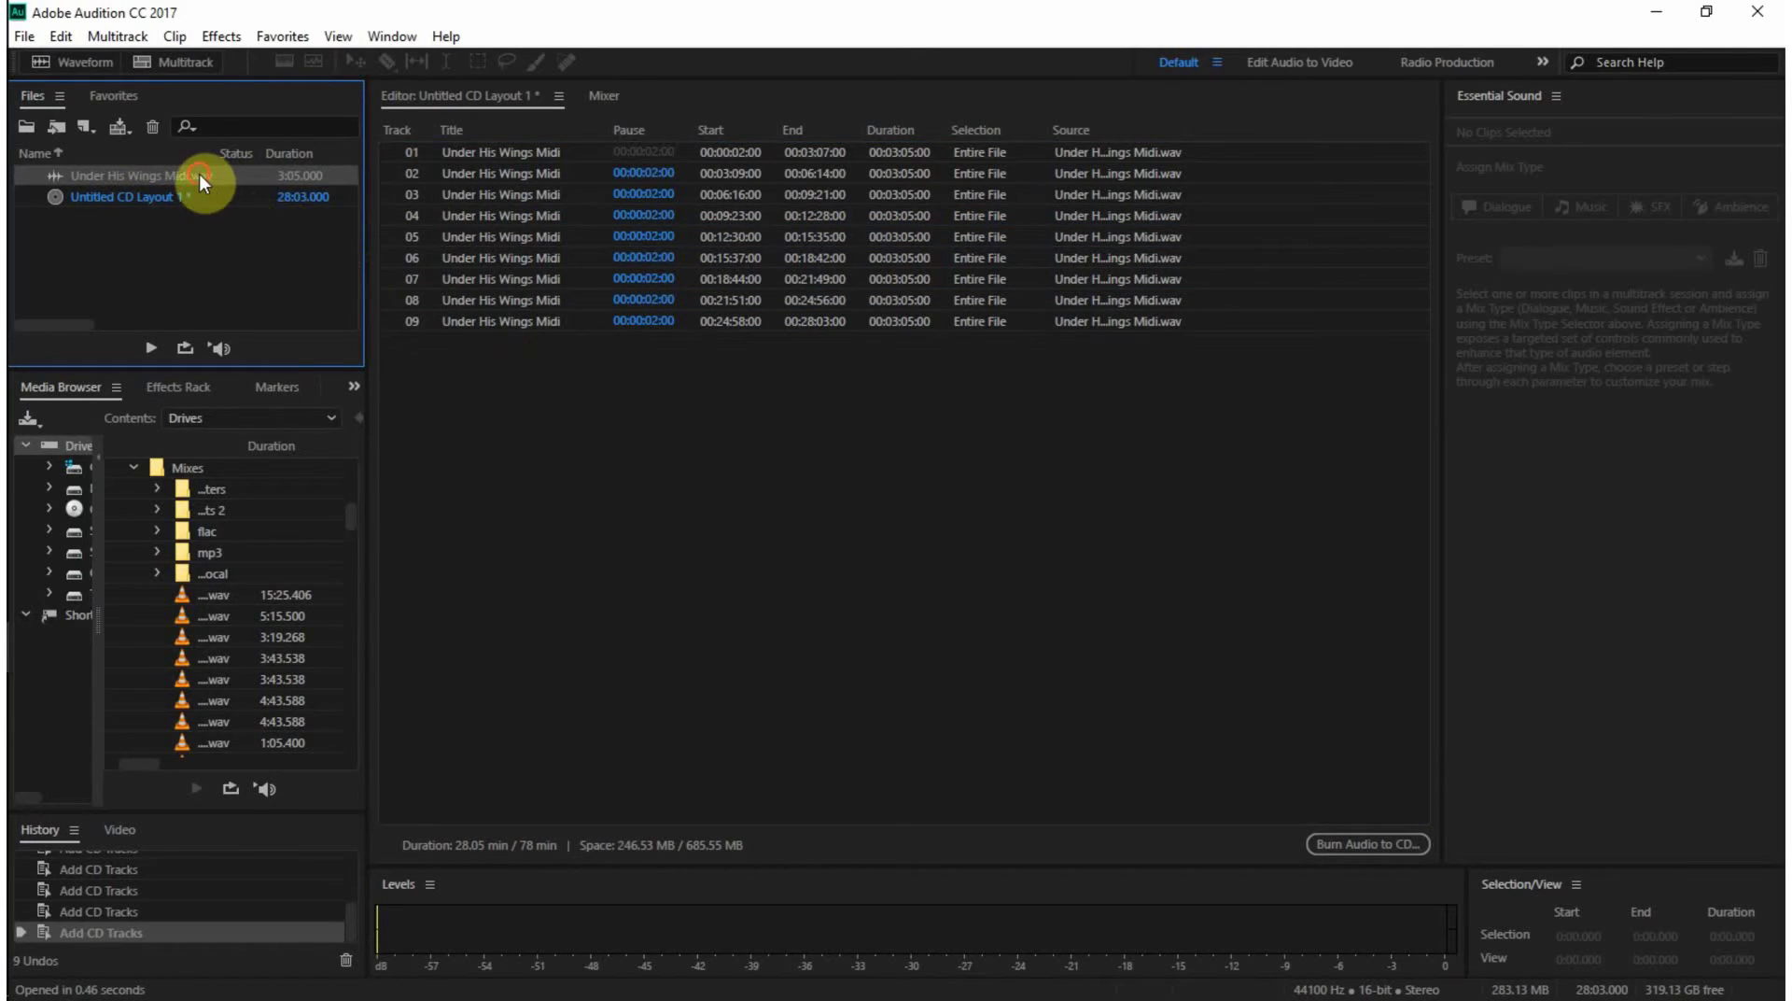
pyautogui.moveTo(199, 173); pyautogui.dragTo(530, 377)
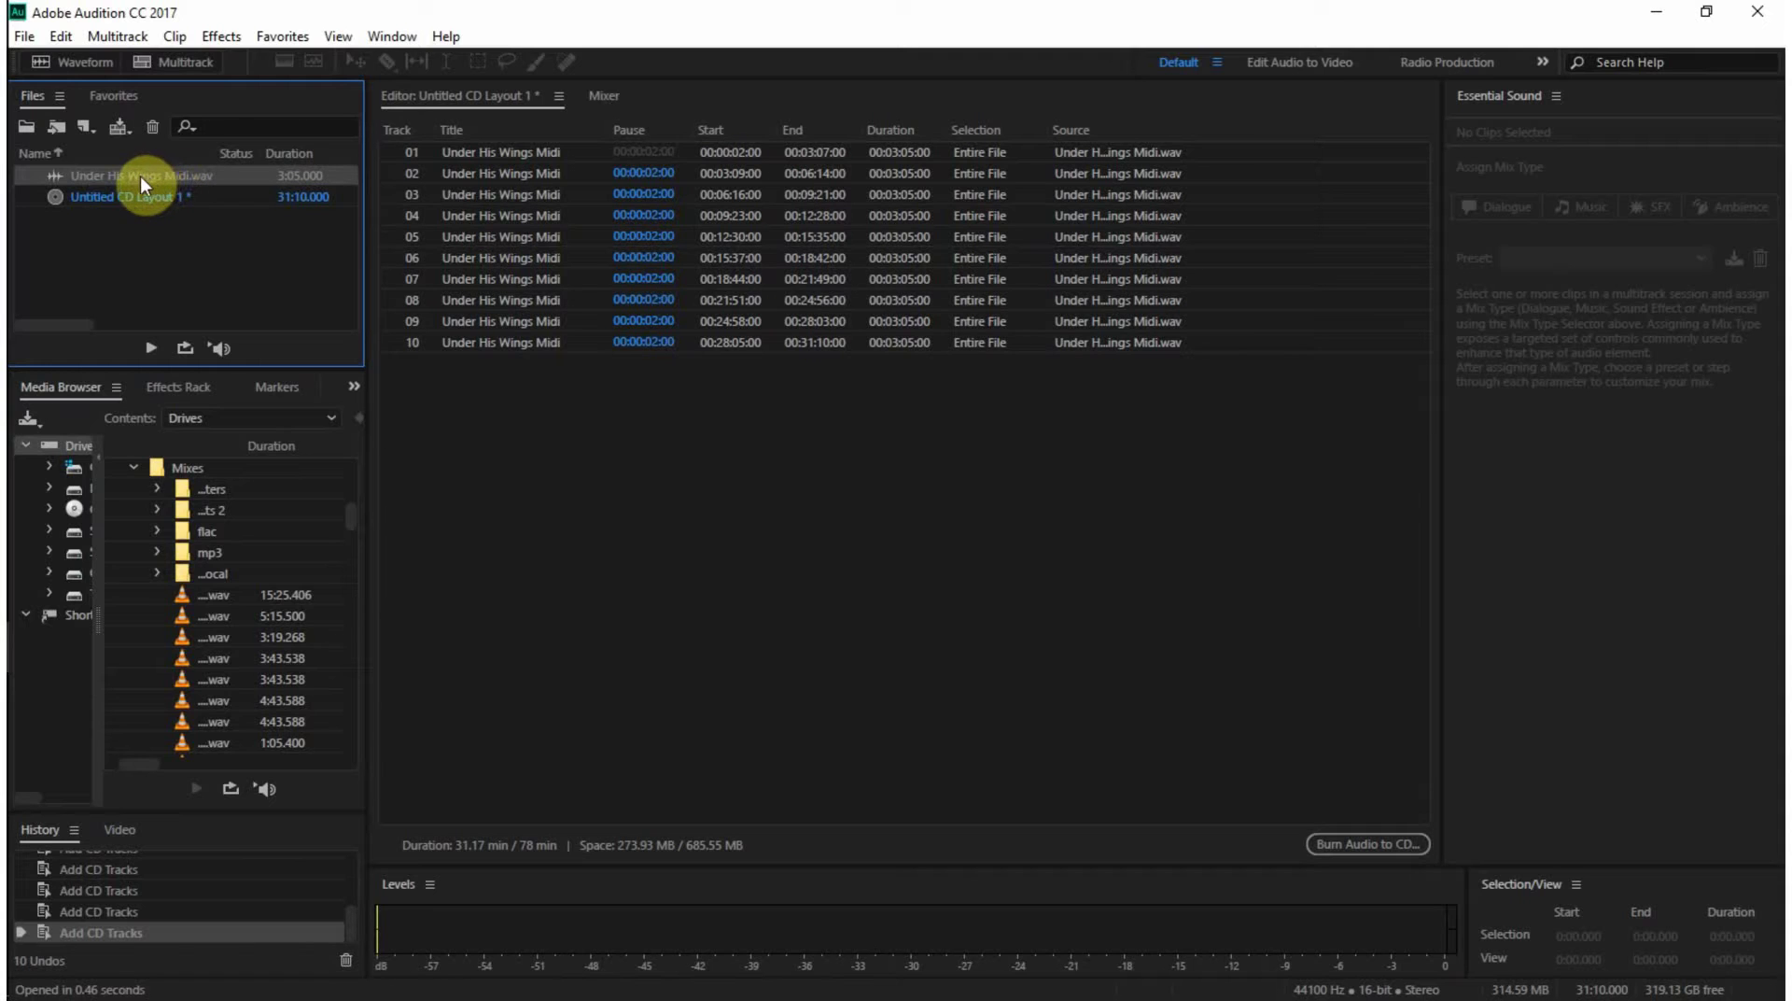
pyautogui.moveTo(140, 176); pyautogui.dragTo(476, 406)
pyautogui.moveTo(152, 176); pyautogui.dragTo(495, 437)
pyautogui.moveTo(142, 177); pyautogui.dragTo(505, 445)
pyautogui.moveTo(164, 174); pyautogui.dragTo(539, 470)
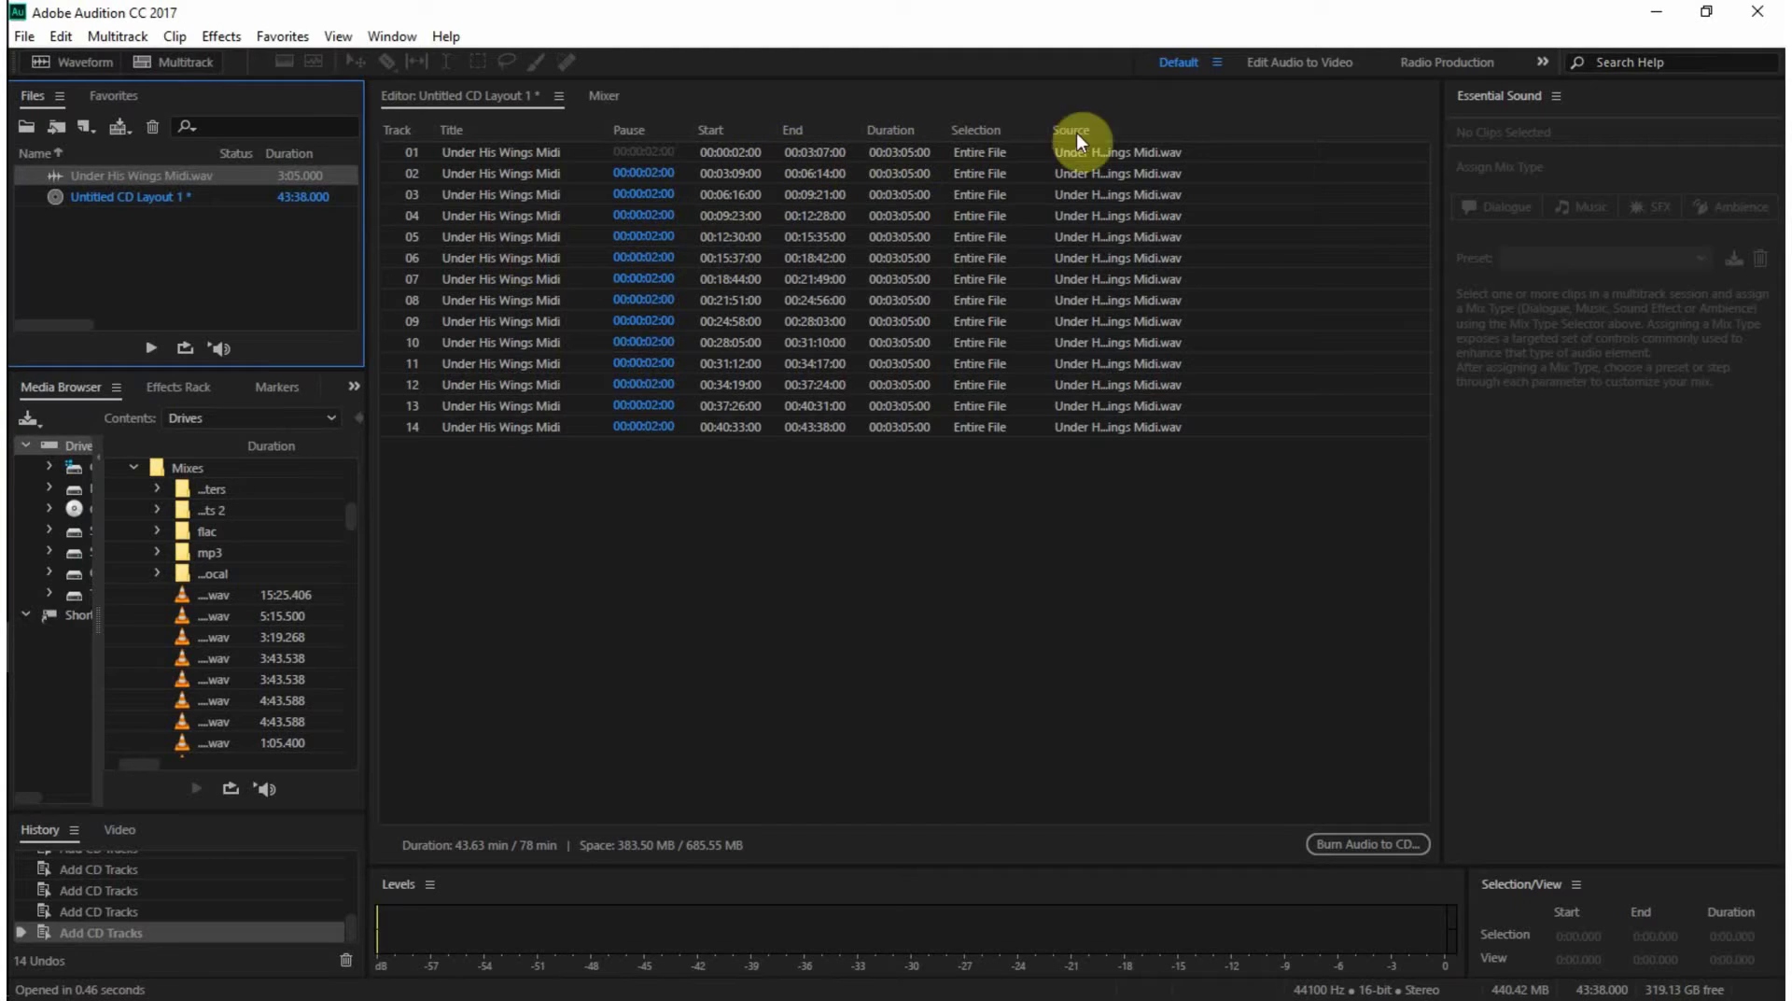
pyautogui.click(1540, 63)
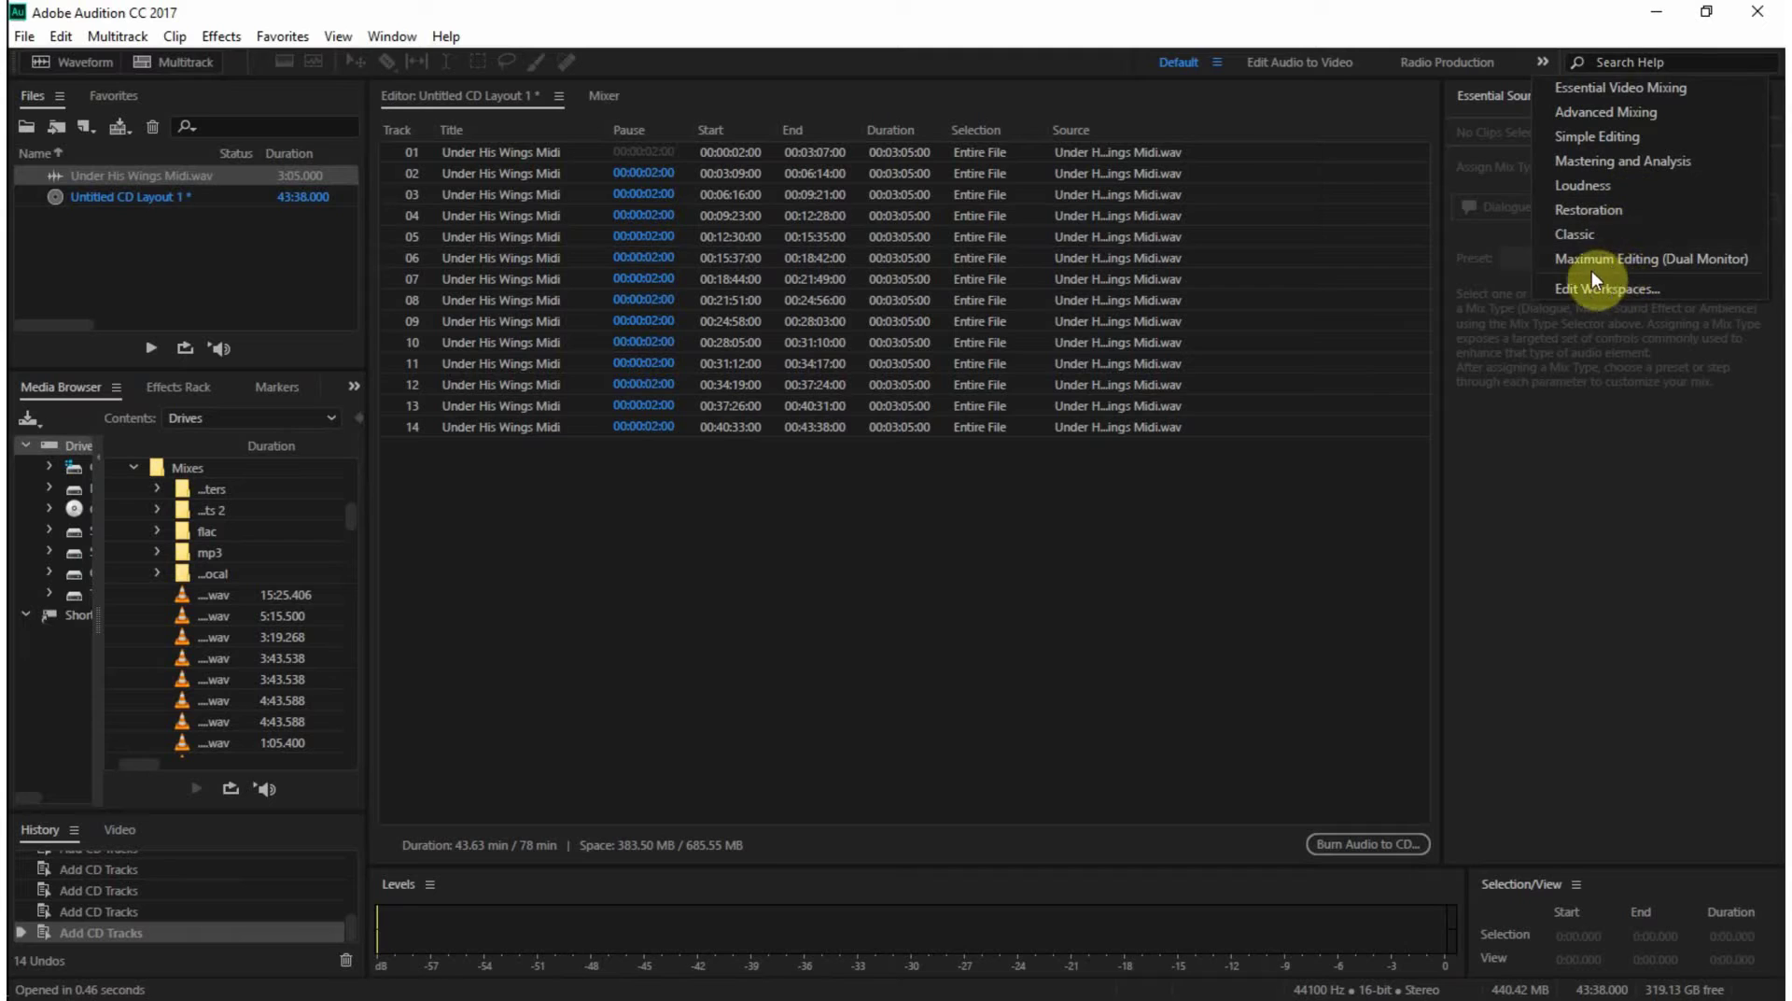
pyautogui.click(1190, 9)
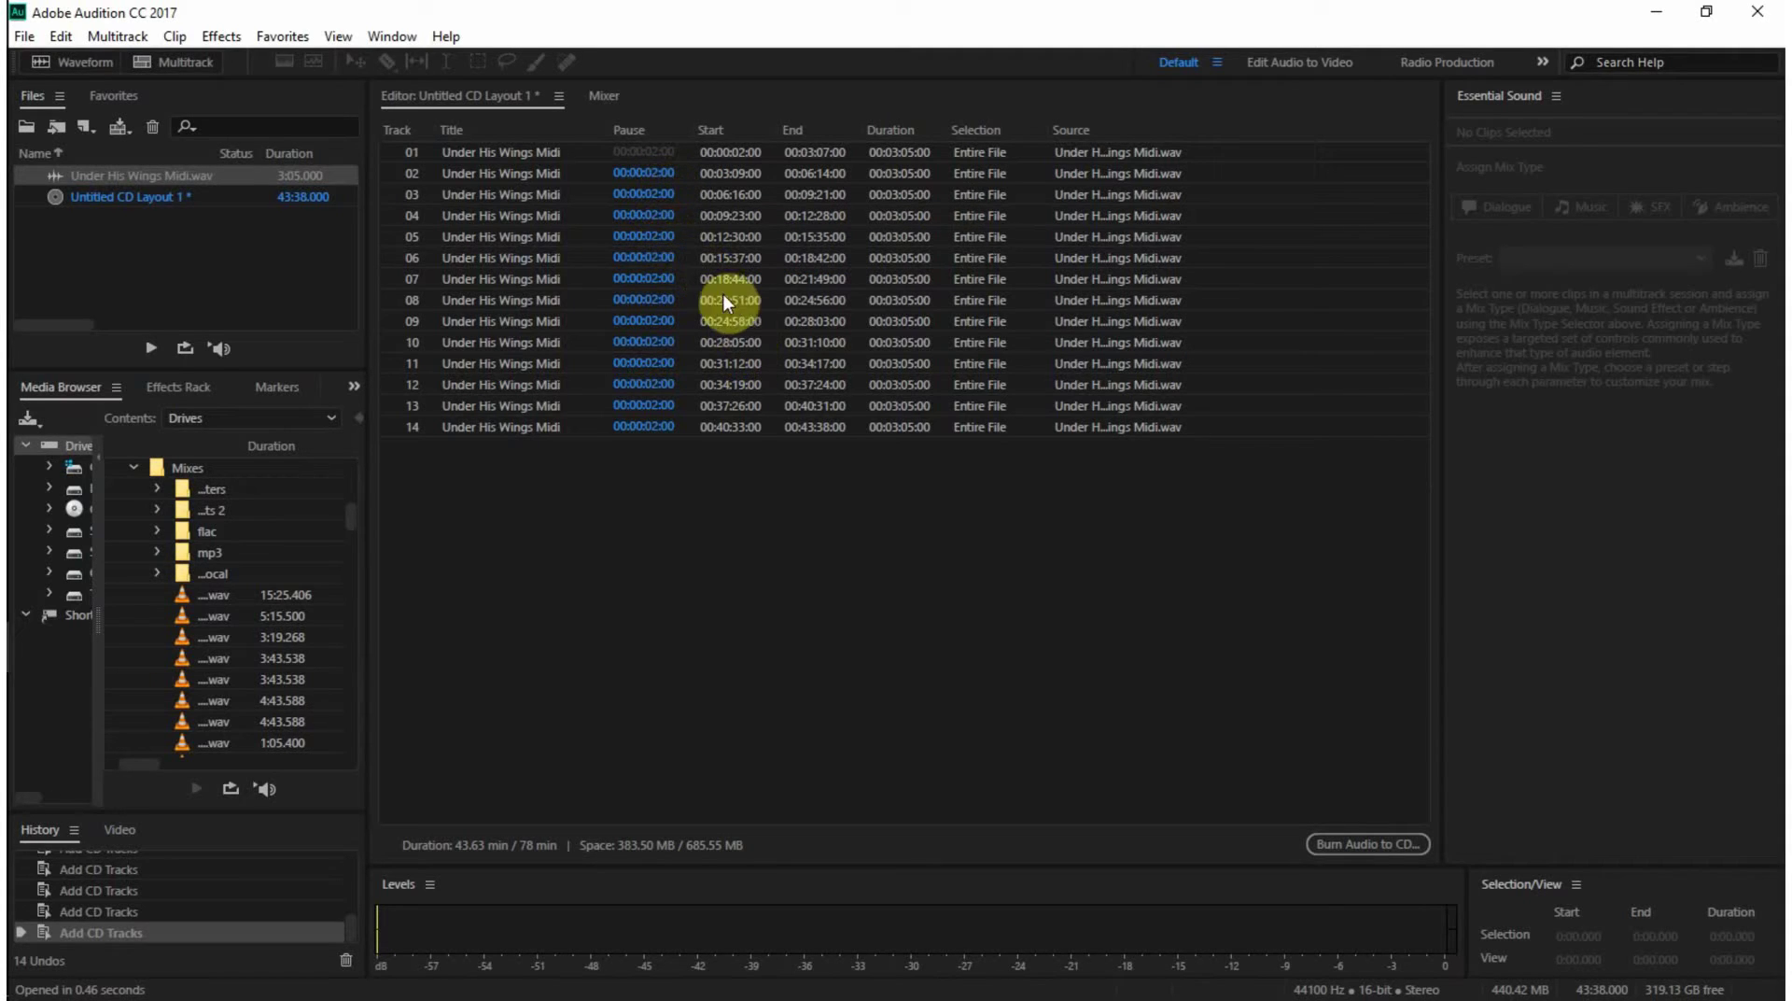
# - Open track 02's pause value for editing and leave it unchanged at 2 seconds
pyautogui.click(653, 174)
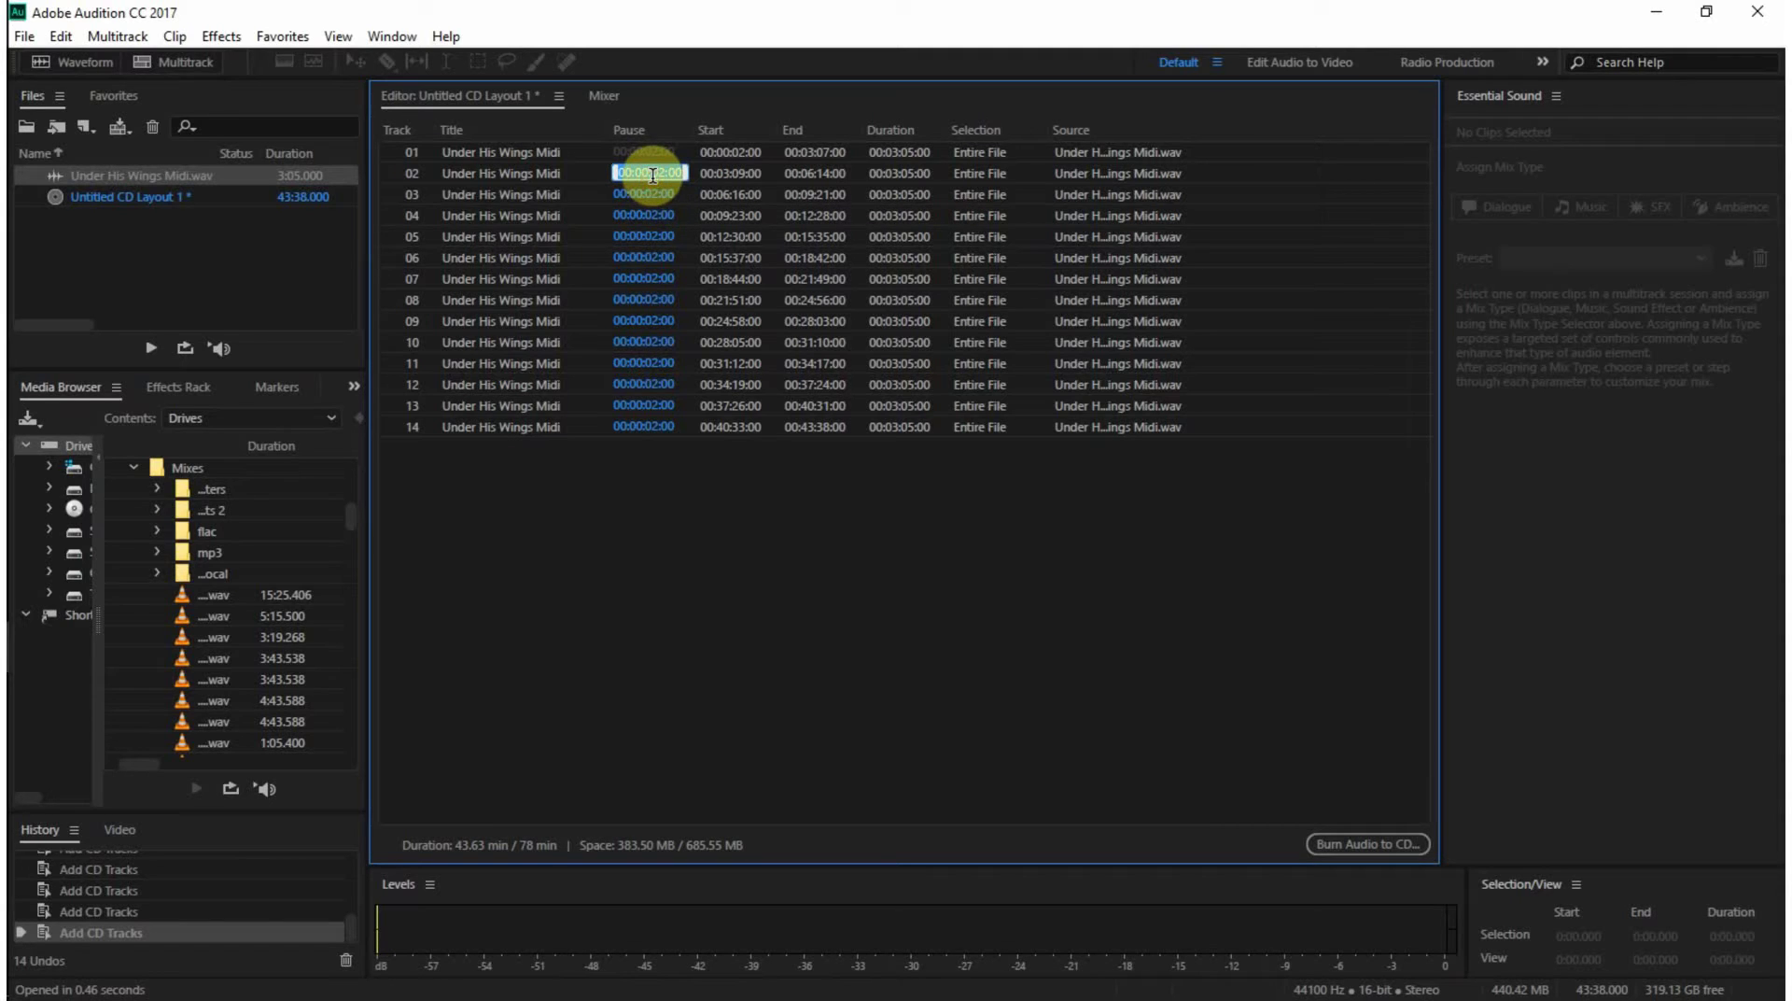
pyautogui.click(682, 537)
pyautogui.click(654, 176)
pyautogui.click(661, 173)
pyautogui.click(681, 517)
# - Set track 06's pause to 0, restore it to 2 seconds, then start Burn Audio to CD
pyautogui.click(656, 257)
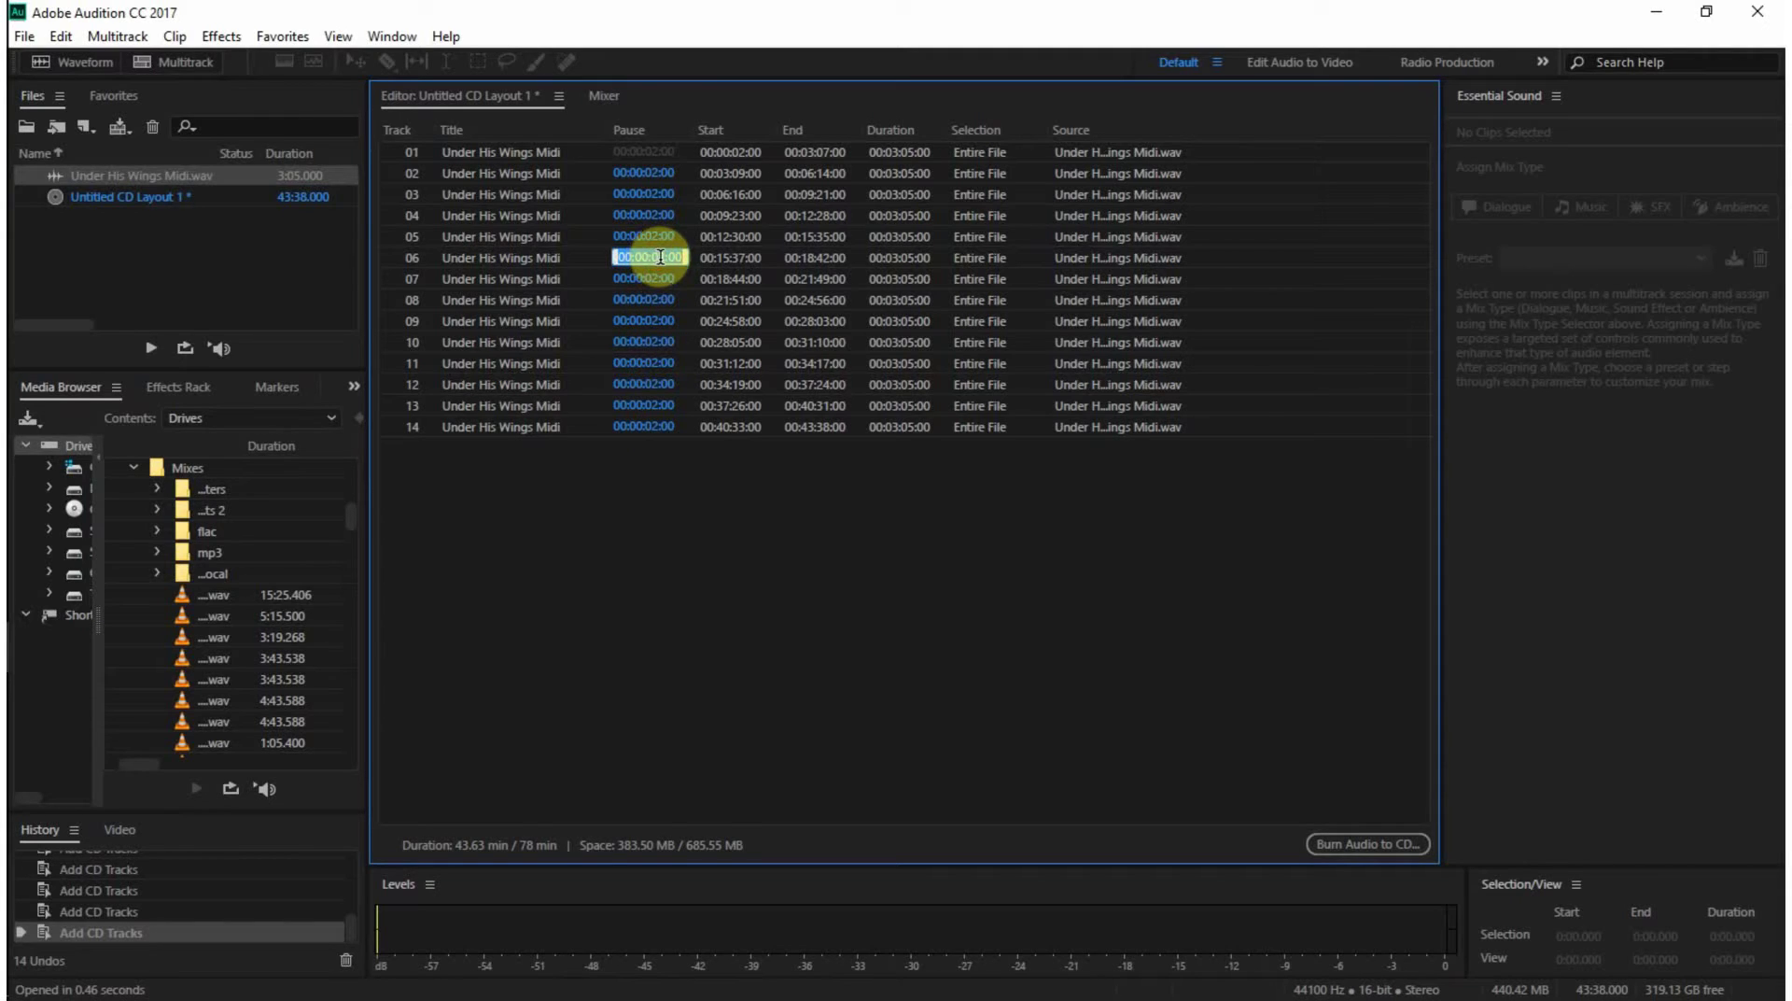
pyautogui.click(658, 257)
pyautogui.write('0')
pyautogui.press('Return')
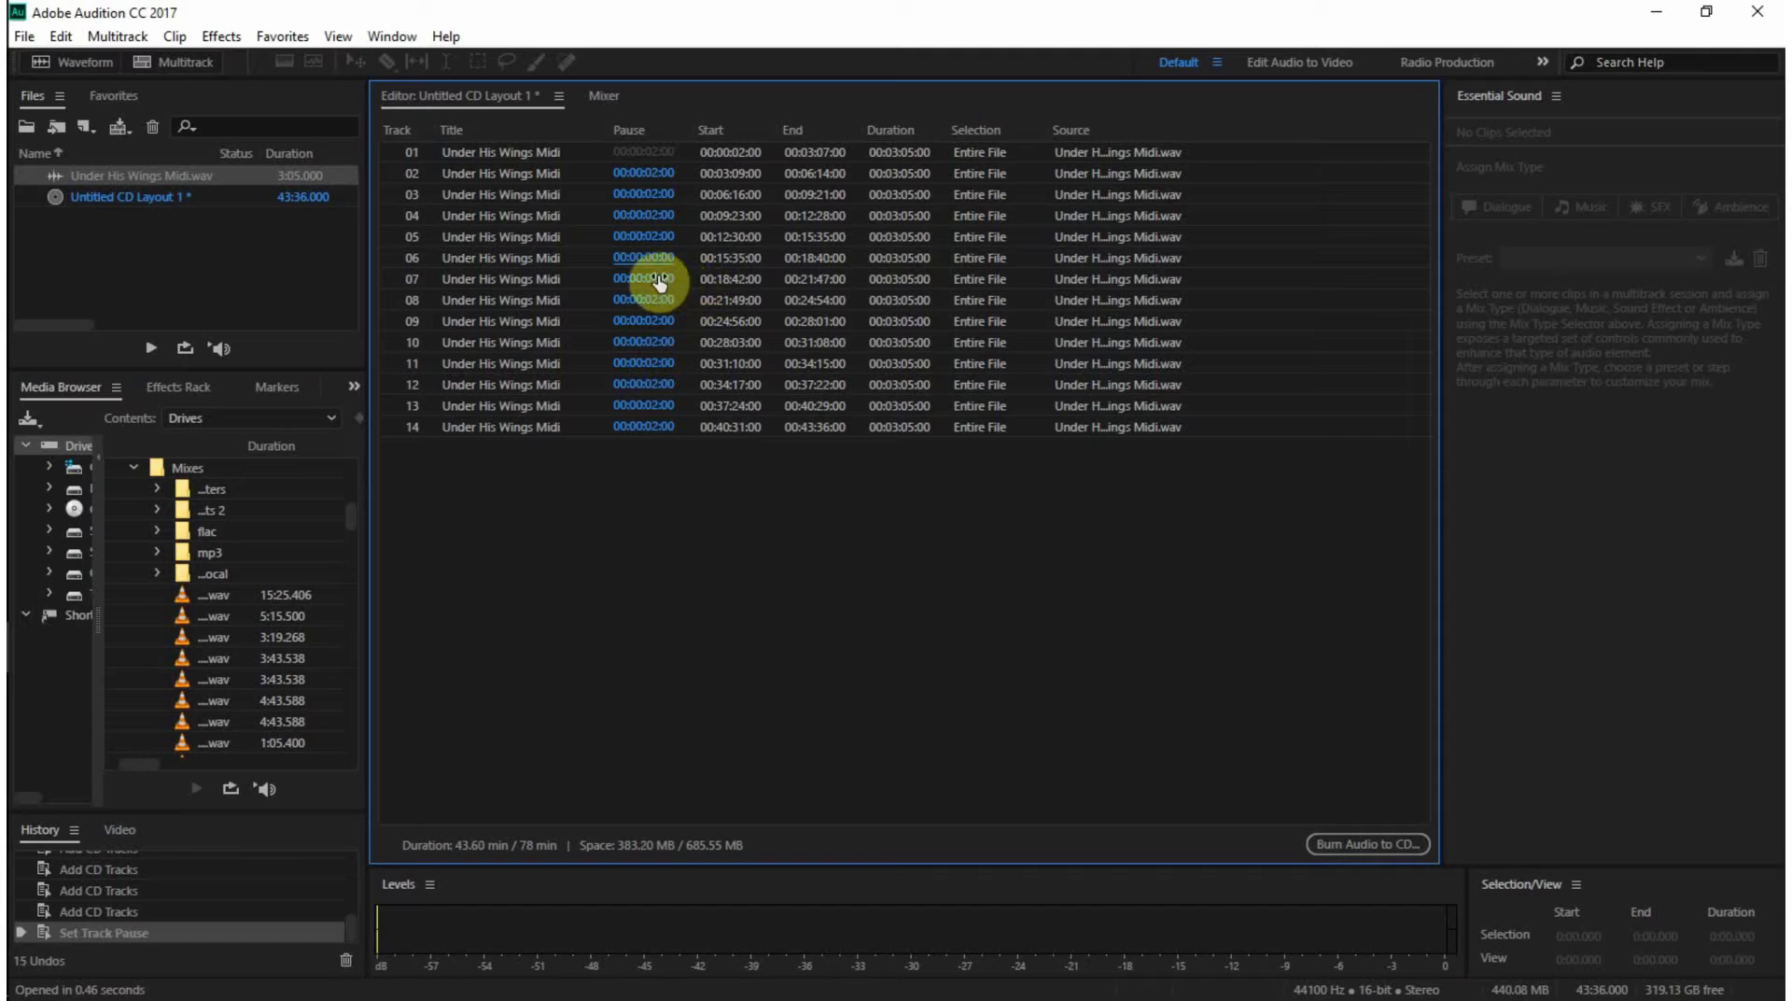
pyautogui.click(650, 257)
pyautogui.write('2')
pyautogui.press('Return')
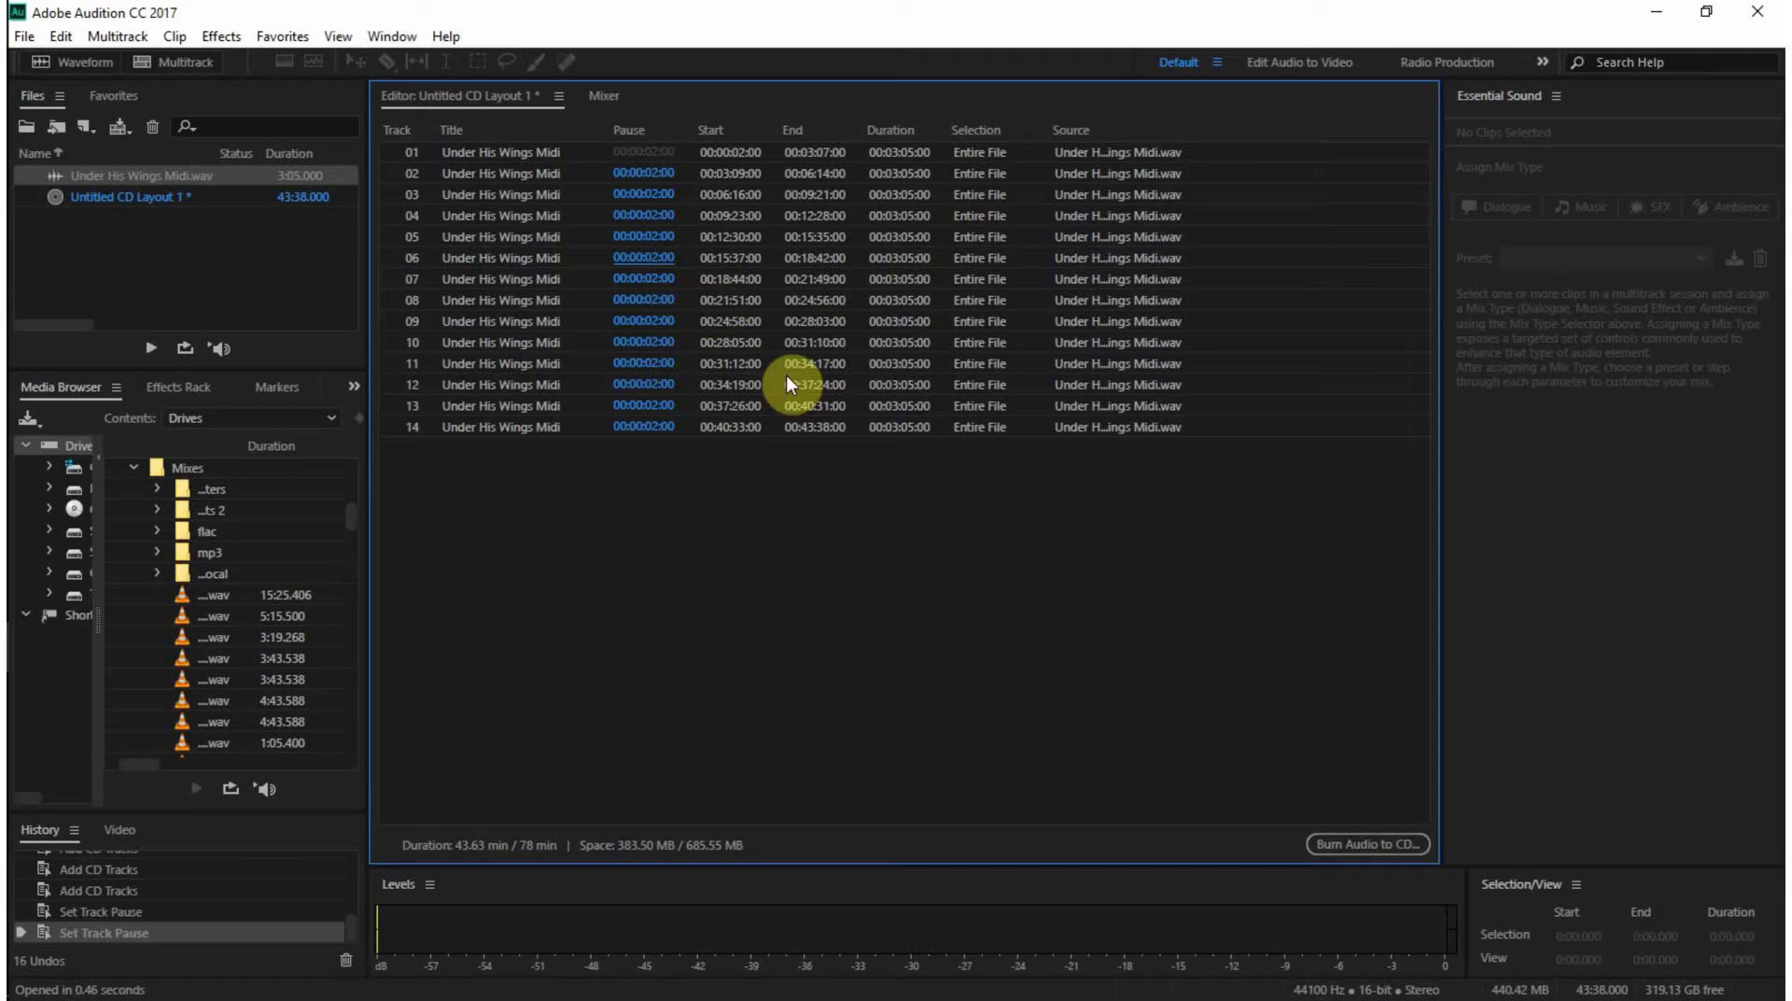
pyautogui.click(1381, 850)
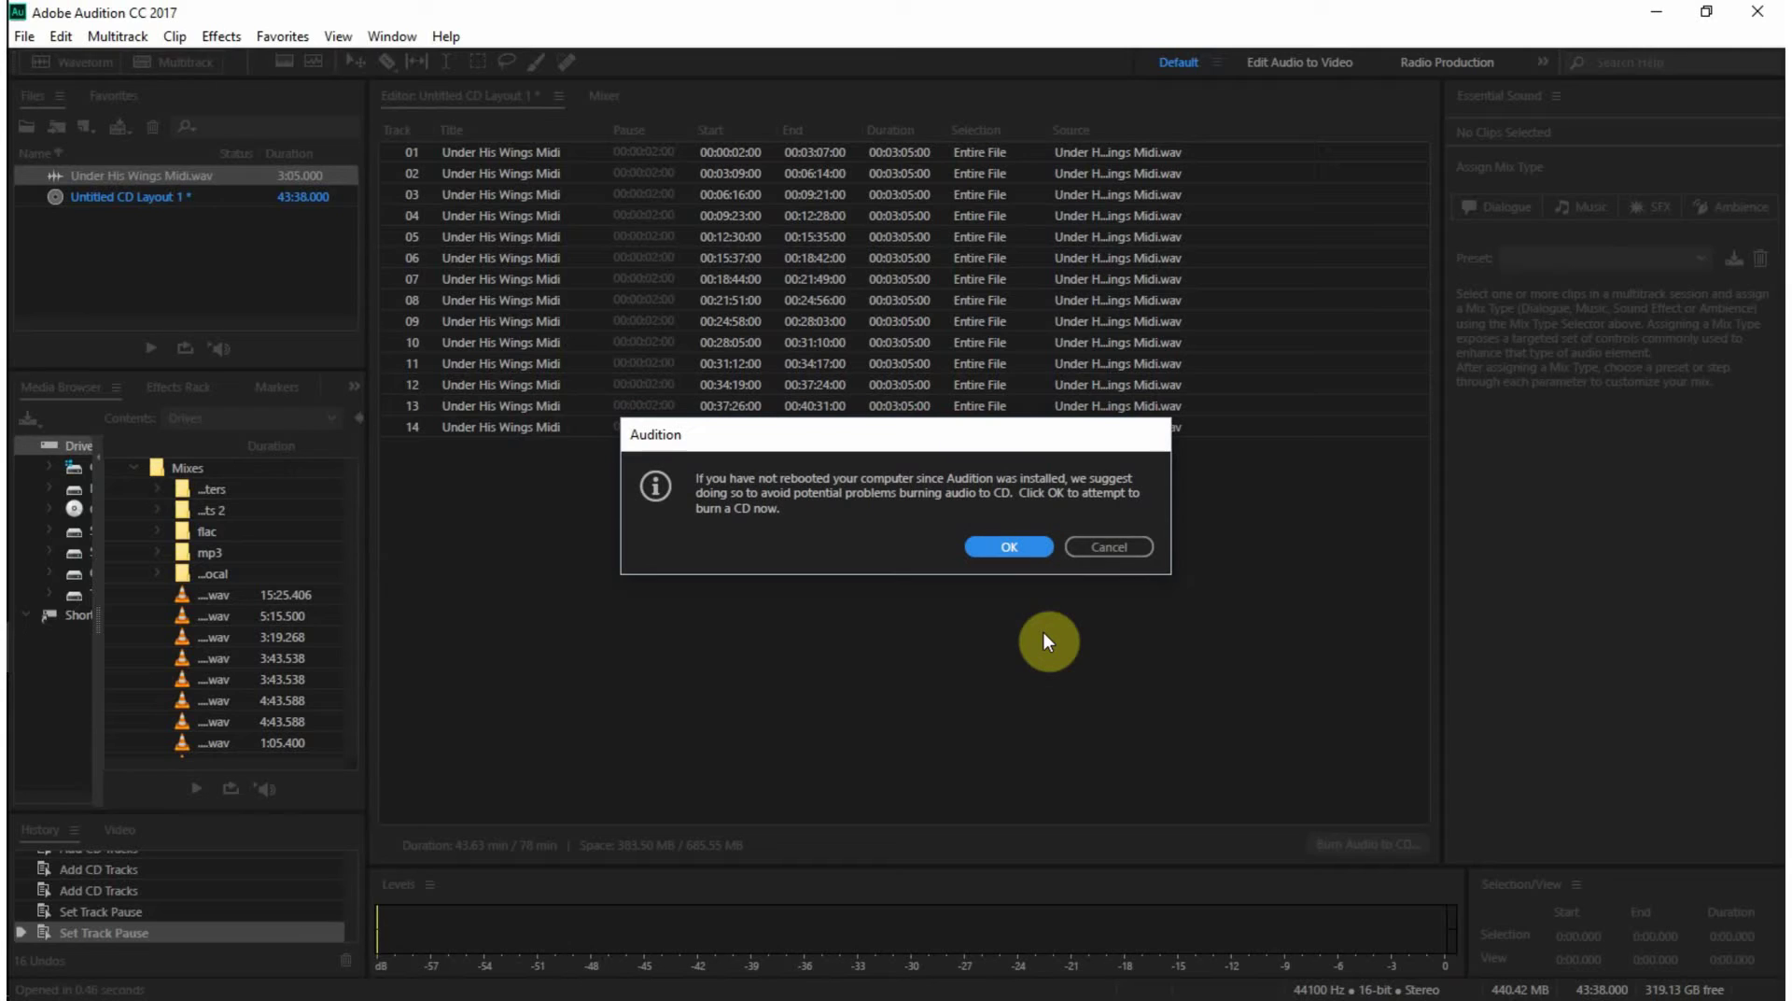
# - Accept the reboot advice, keep 48x write speed, enable Verify CD after burning, and begin burning
pyautogui.click(1008, 547)
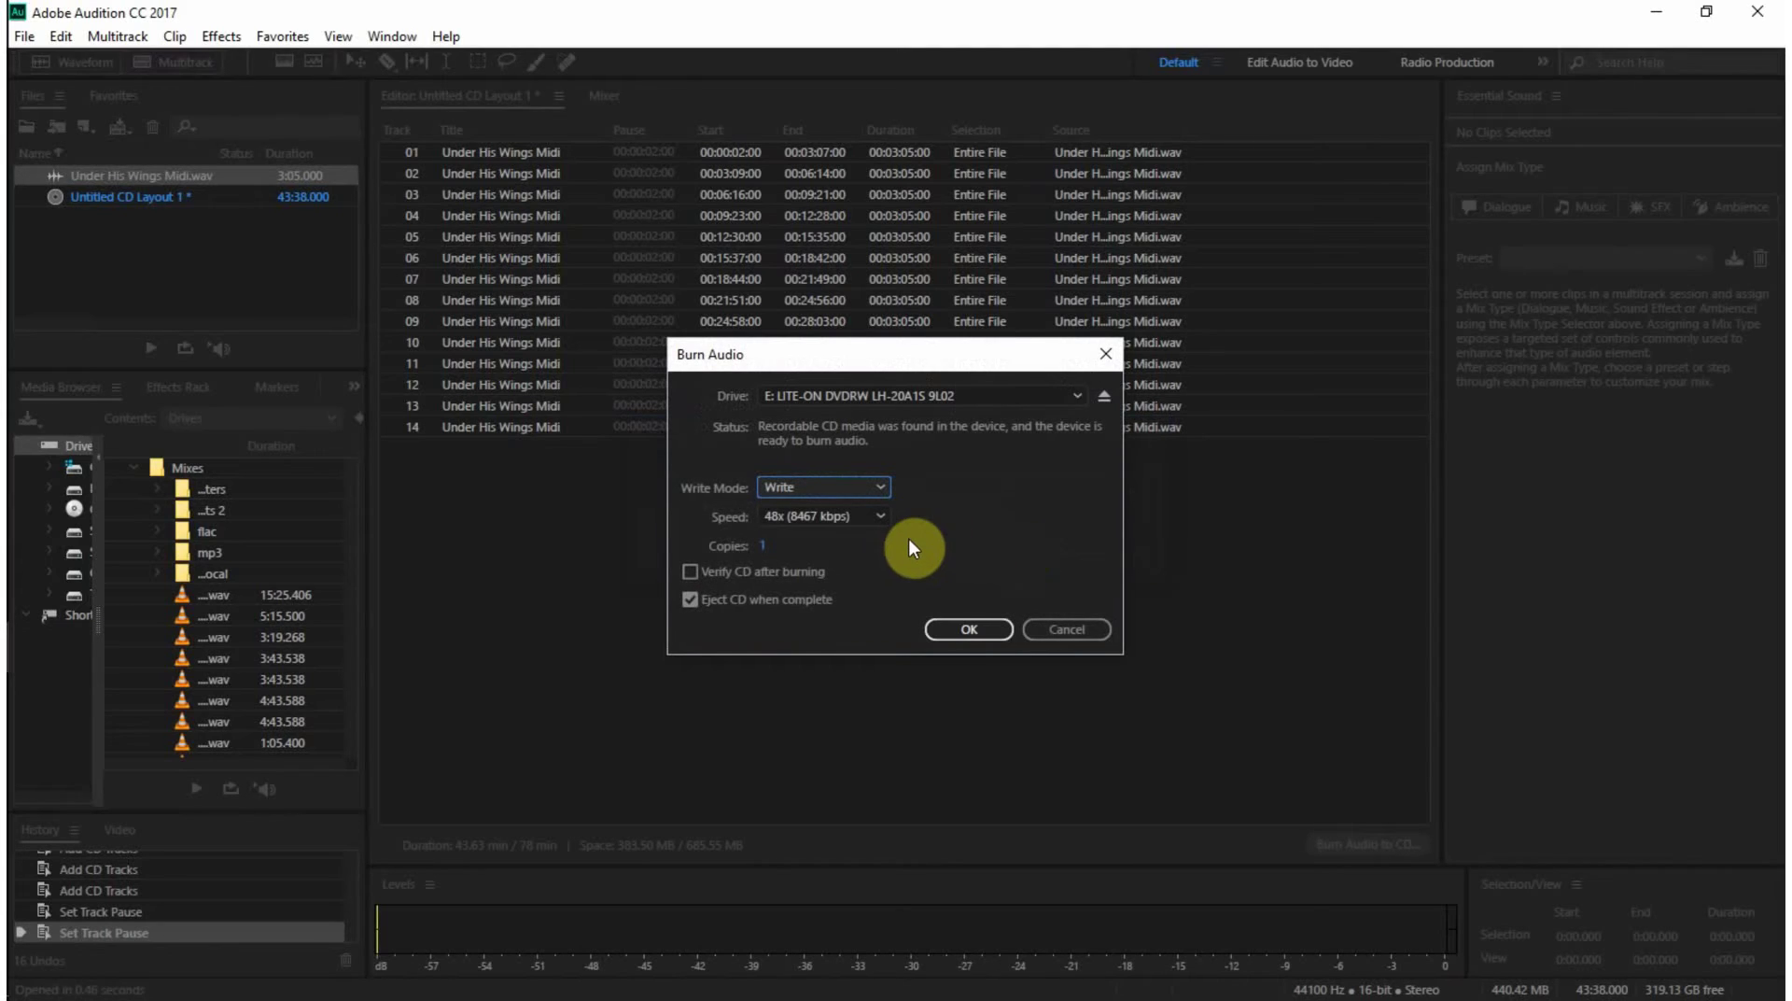
pyautogui.click(883, 521)
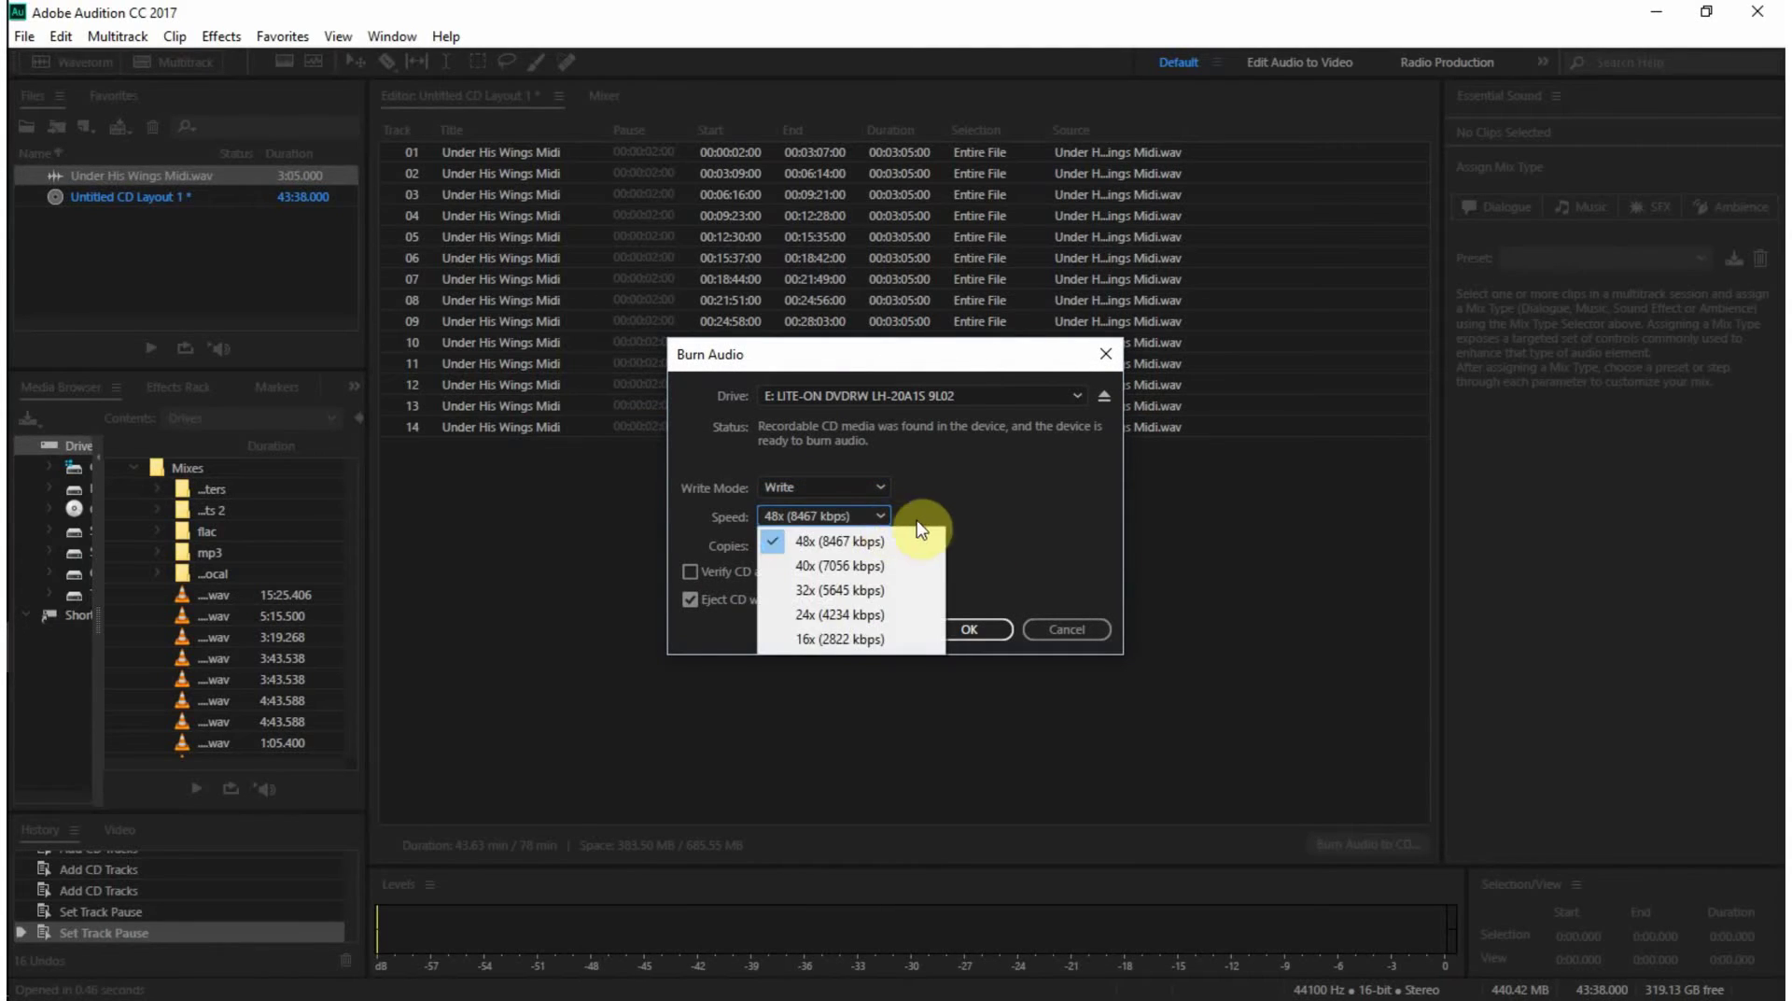
pyautogui.click(970, 518)
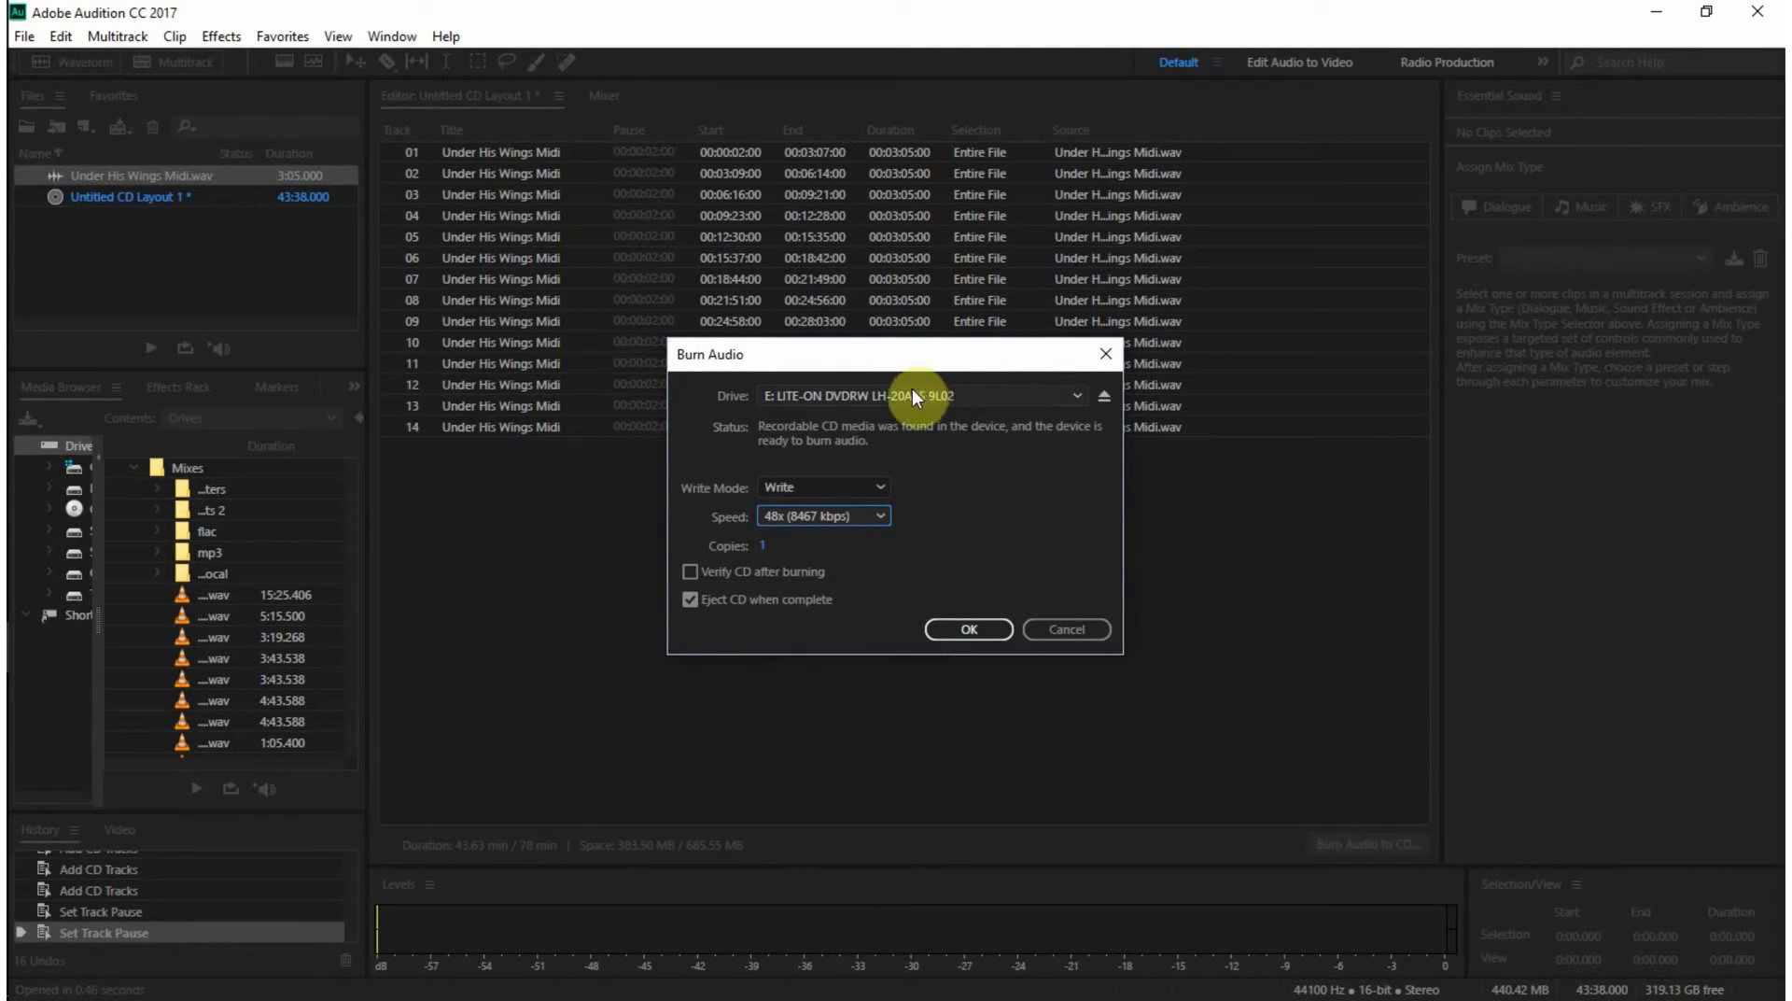
pyautogui.click(702, 575)
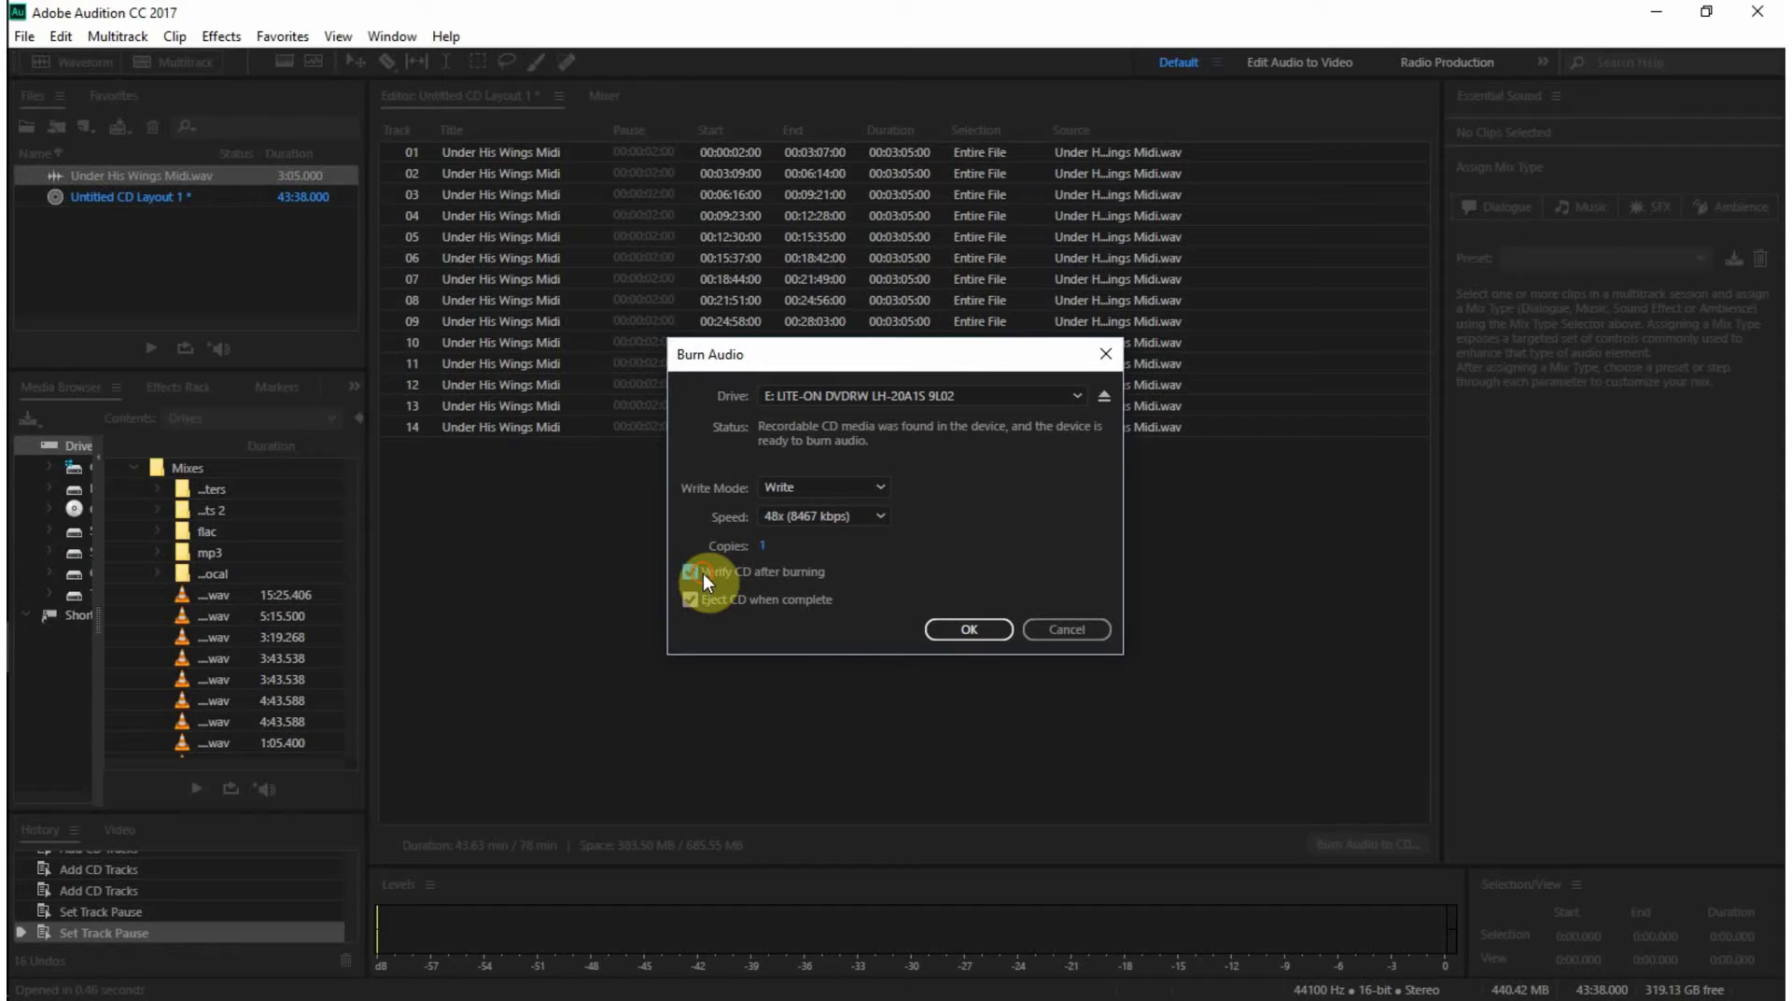
pyautogui.click(988, 631)
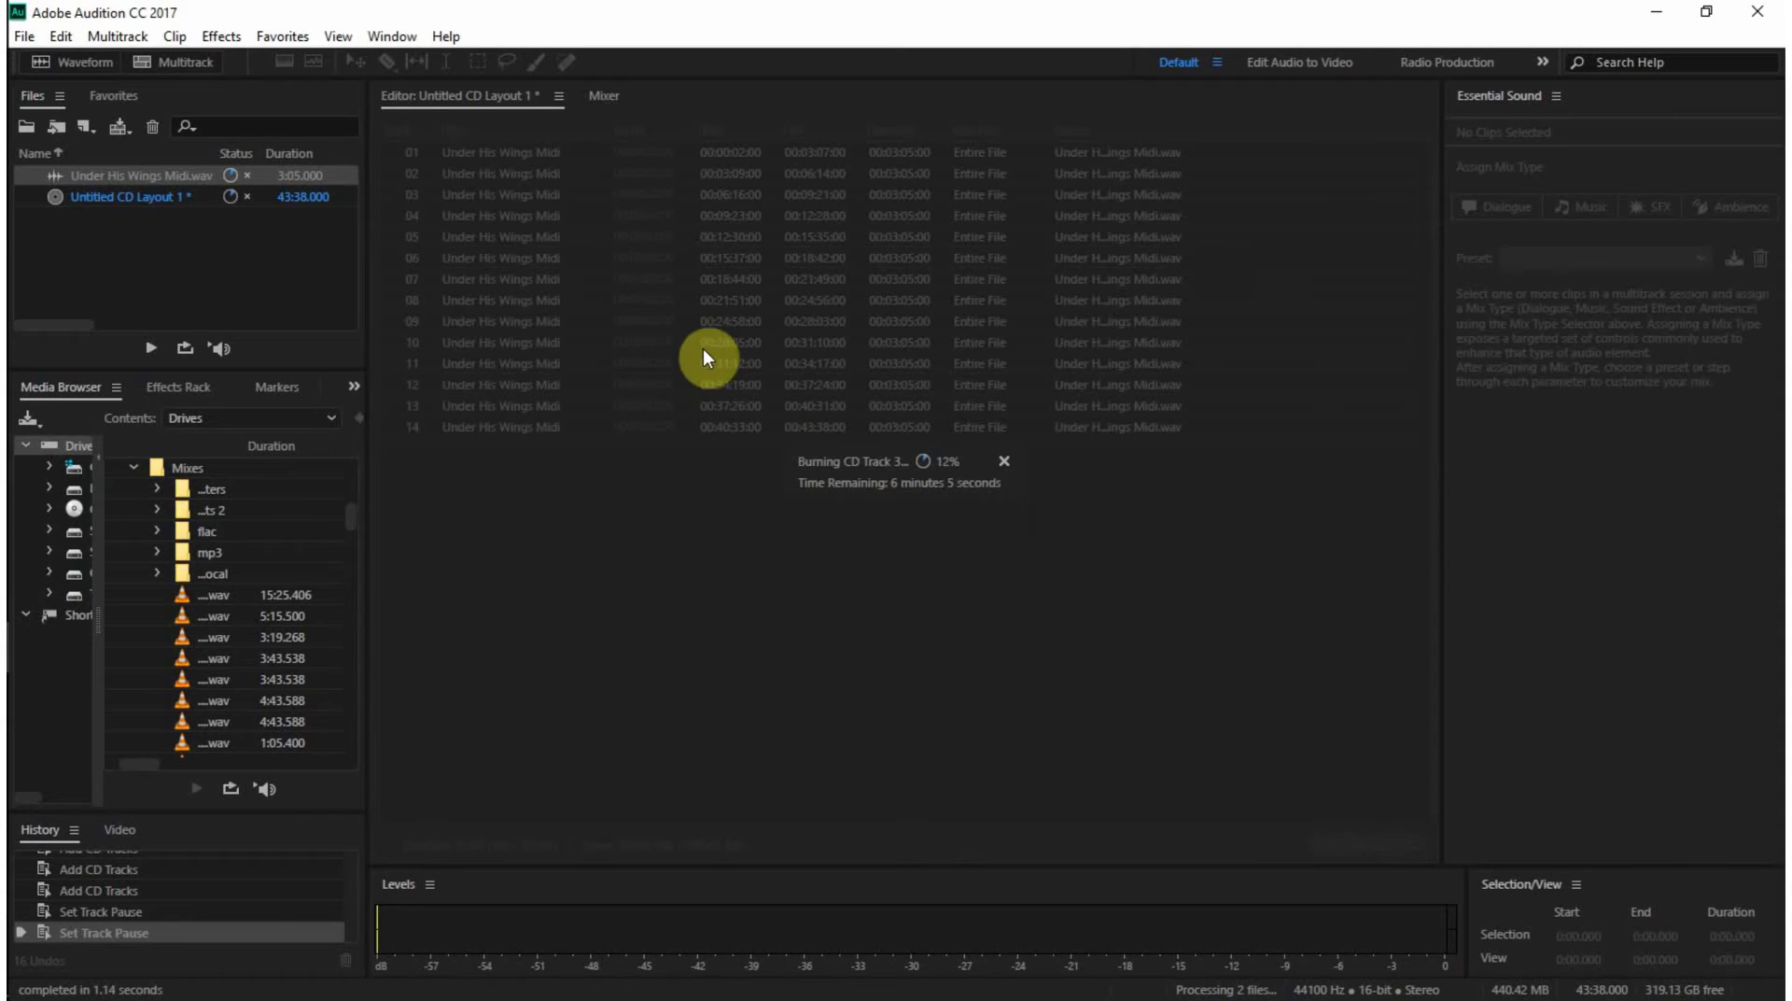
# - Open Adobe Audition Help from the Help menu while the CD keeps burning
pyautogui.click(437, 35)
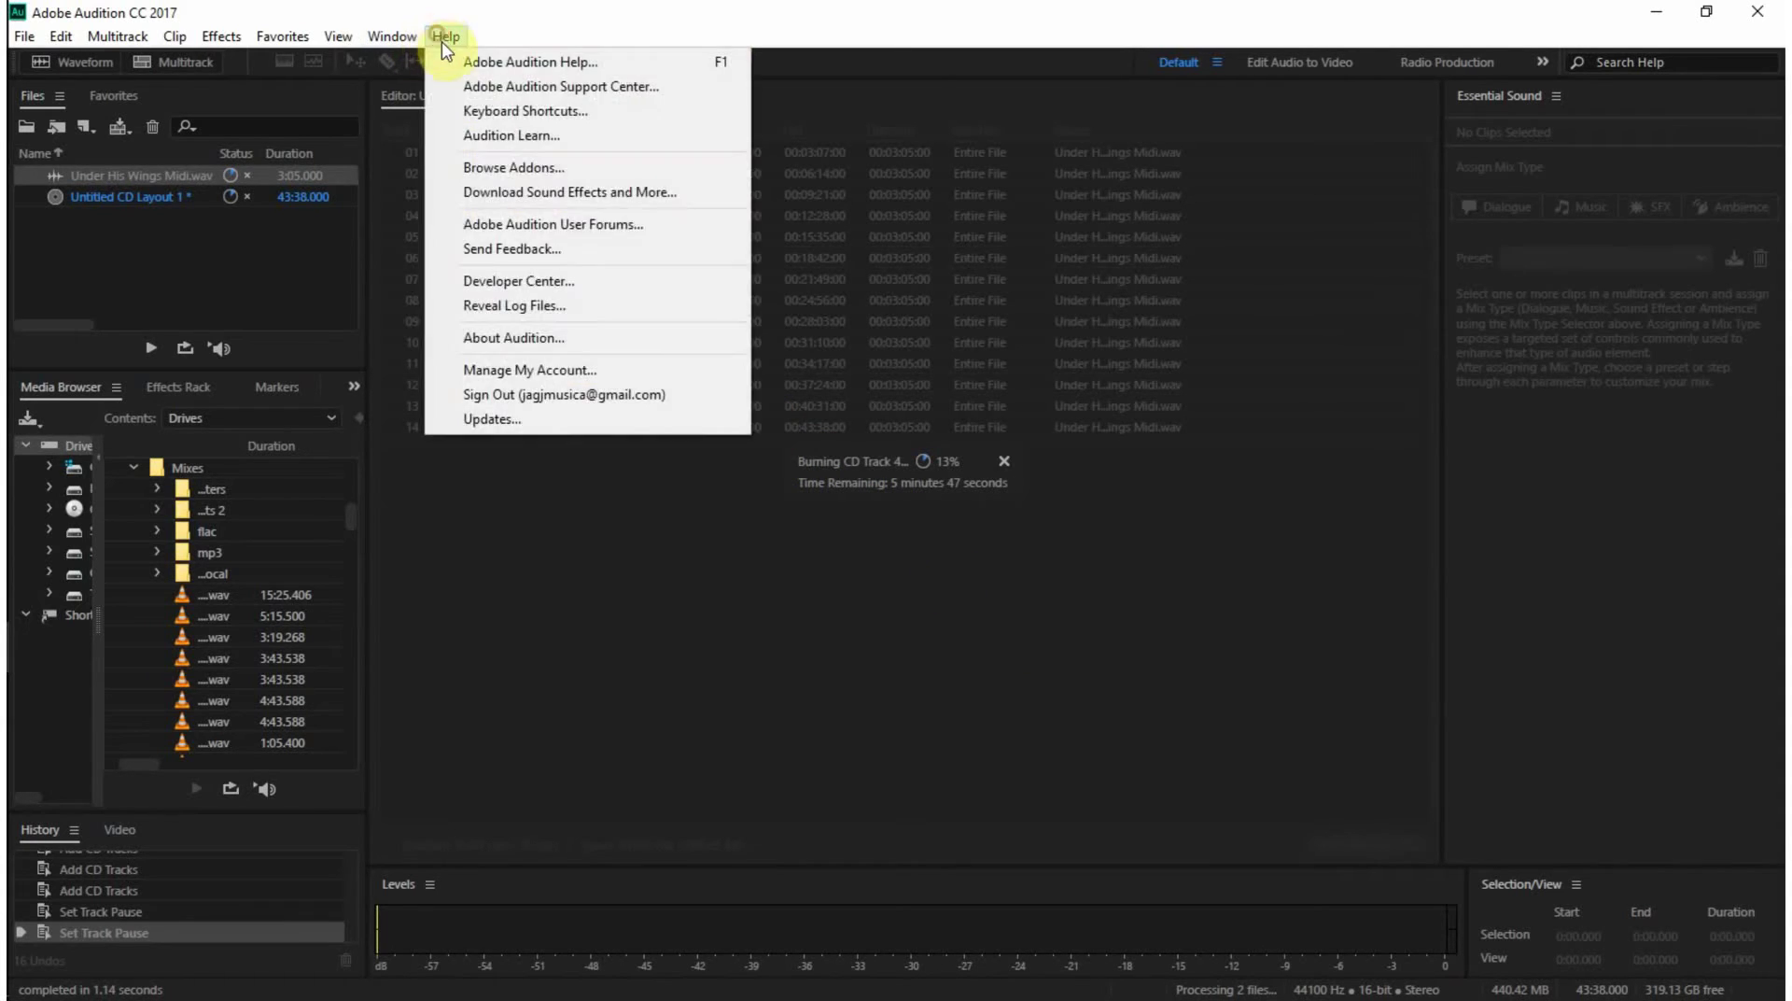
pyautogui.click(459, 56)
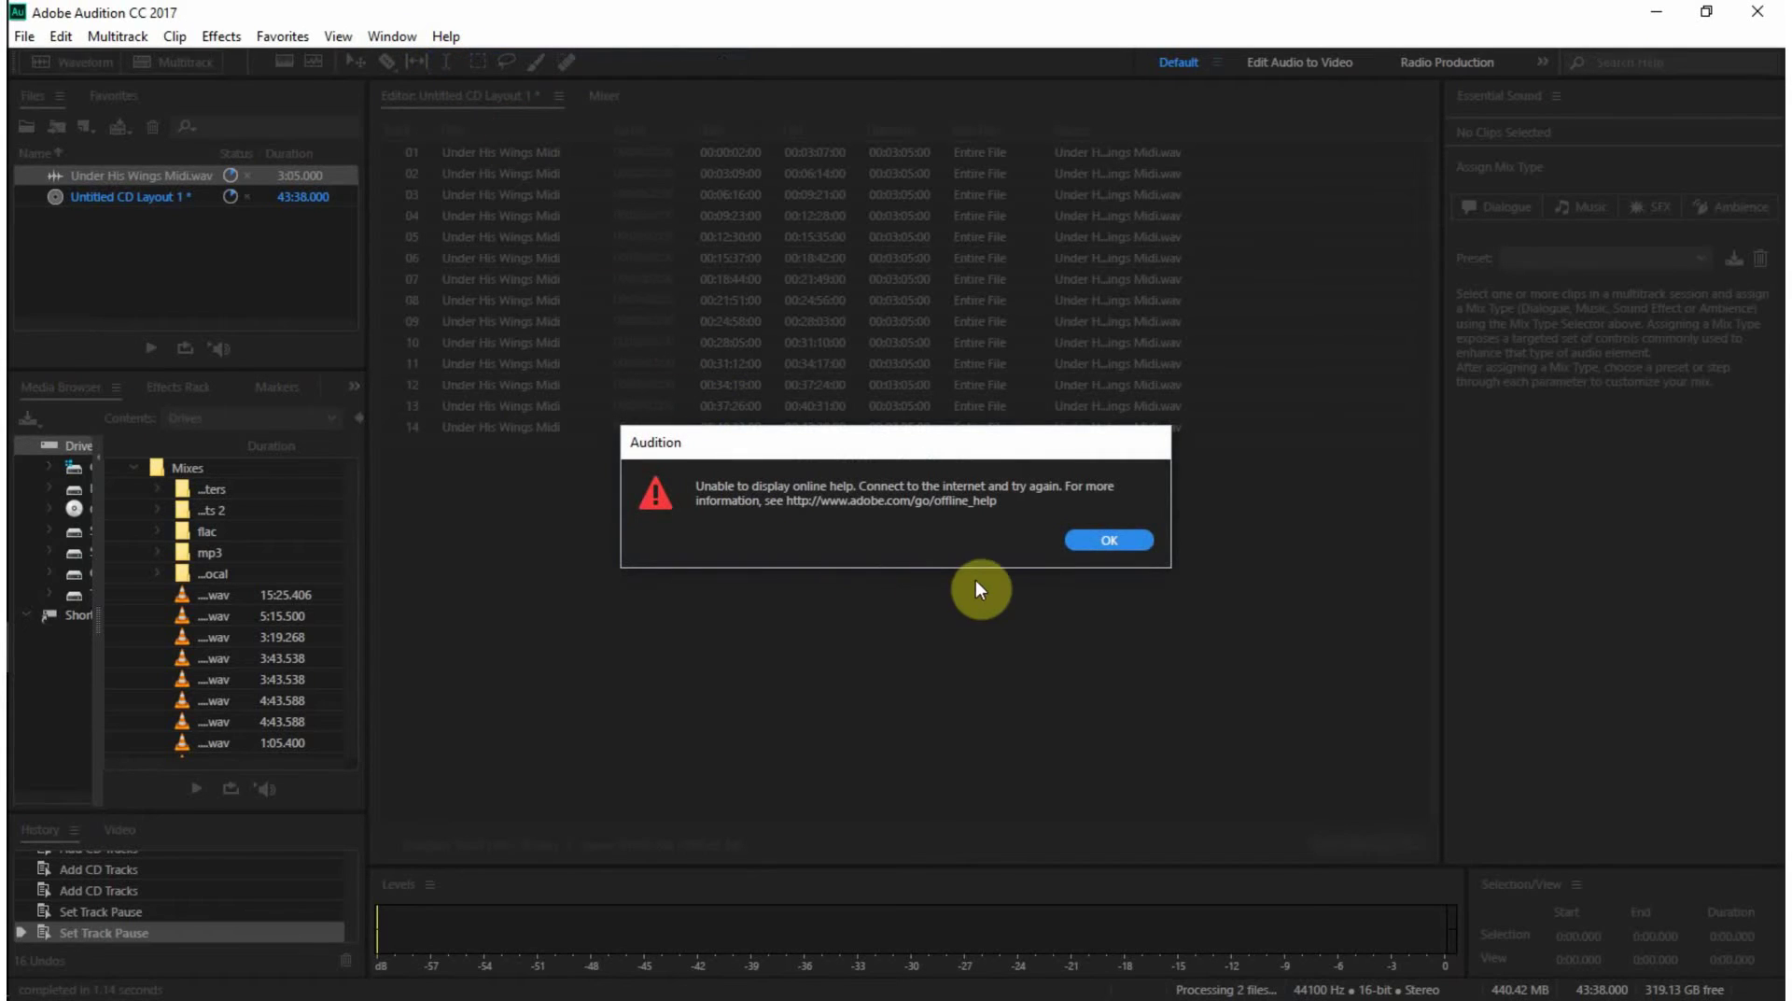
pyautogui.click(1107, 542)
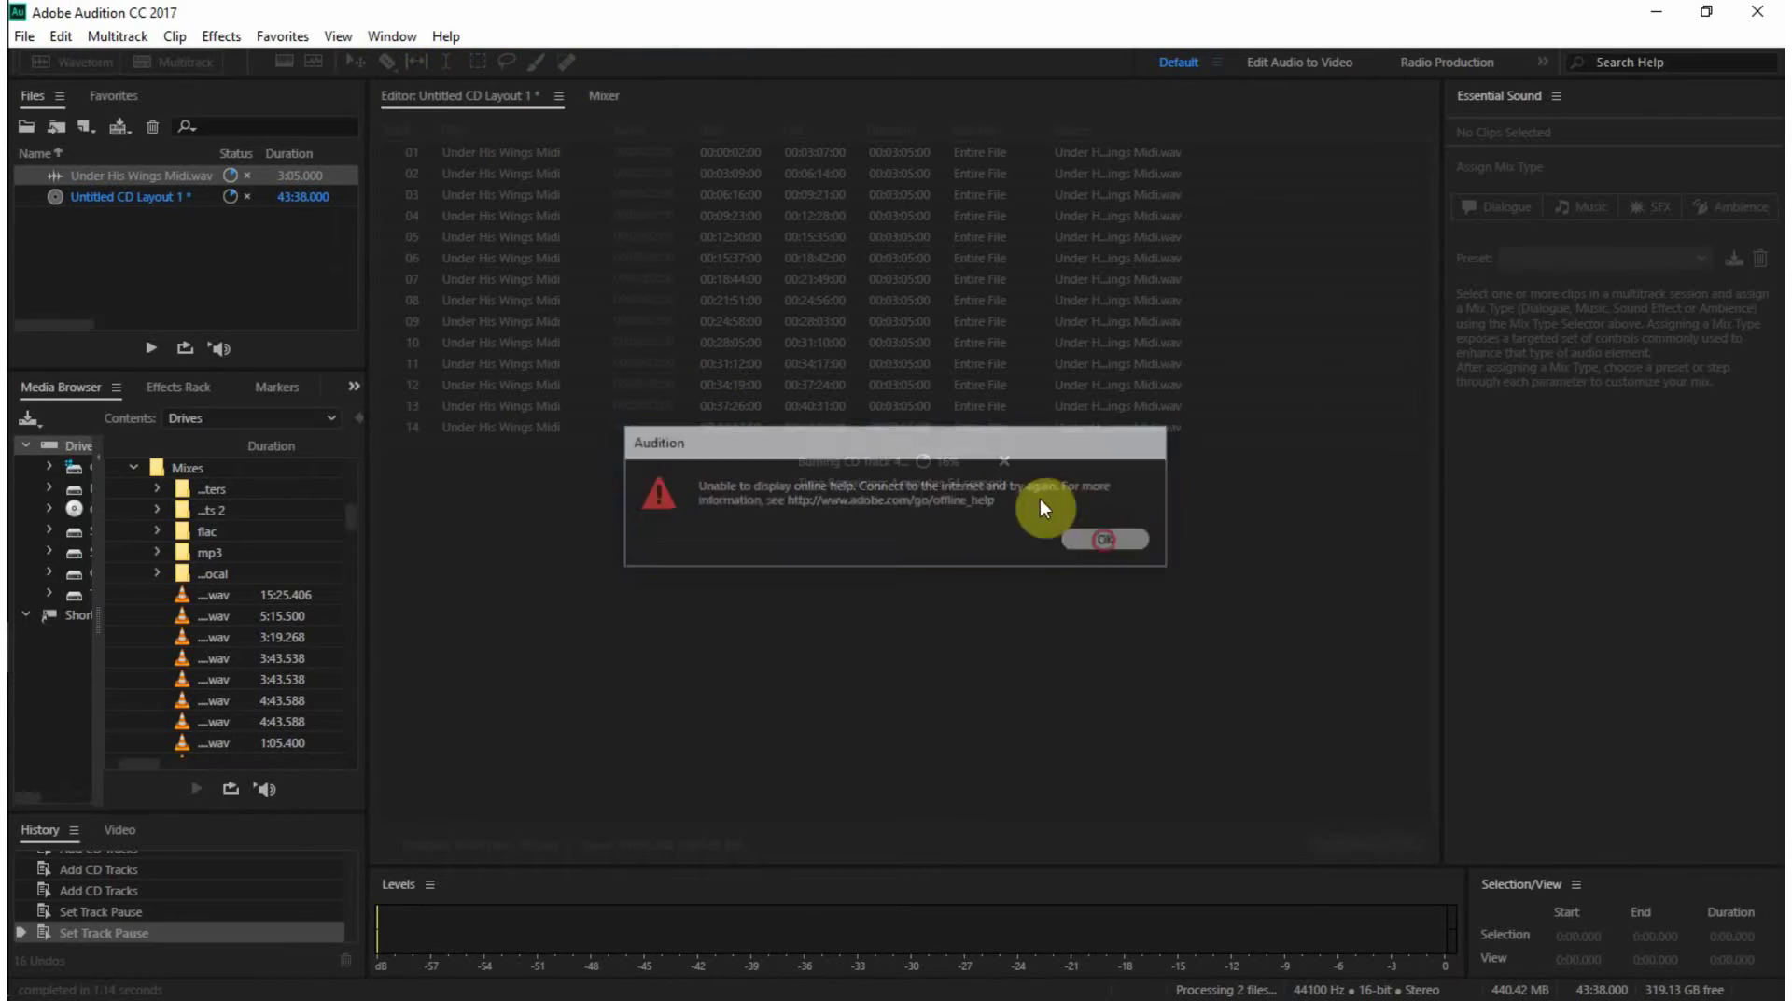
pyautogui.click(448, 36)
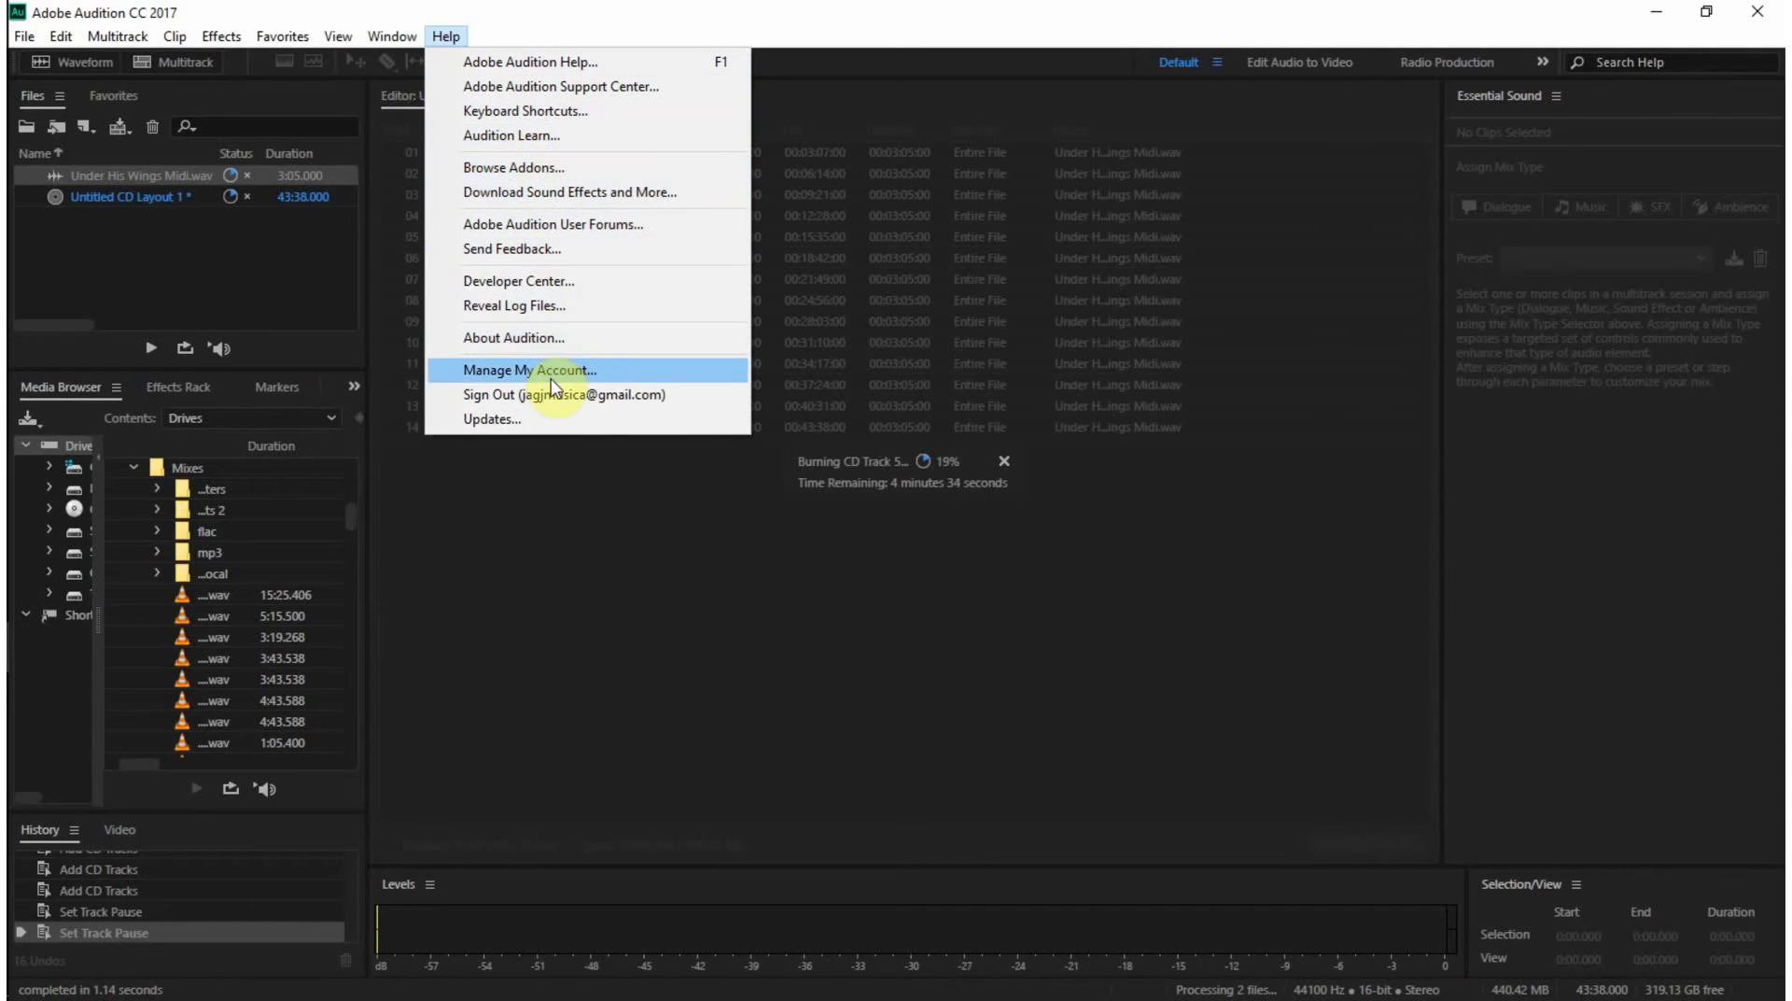
pyautogui.click(552, 339)
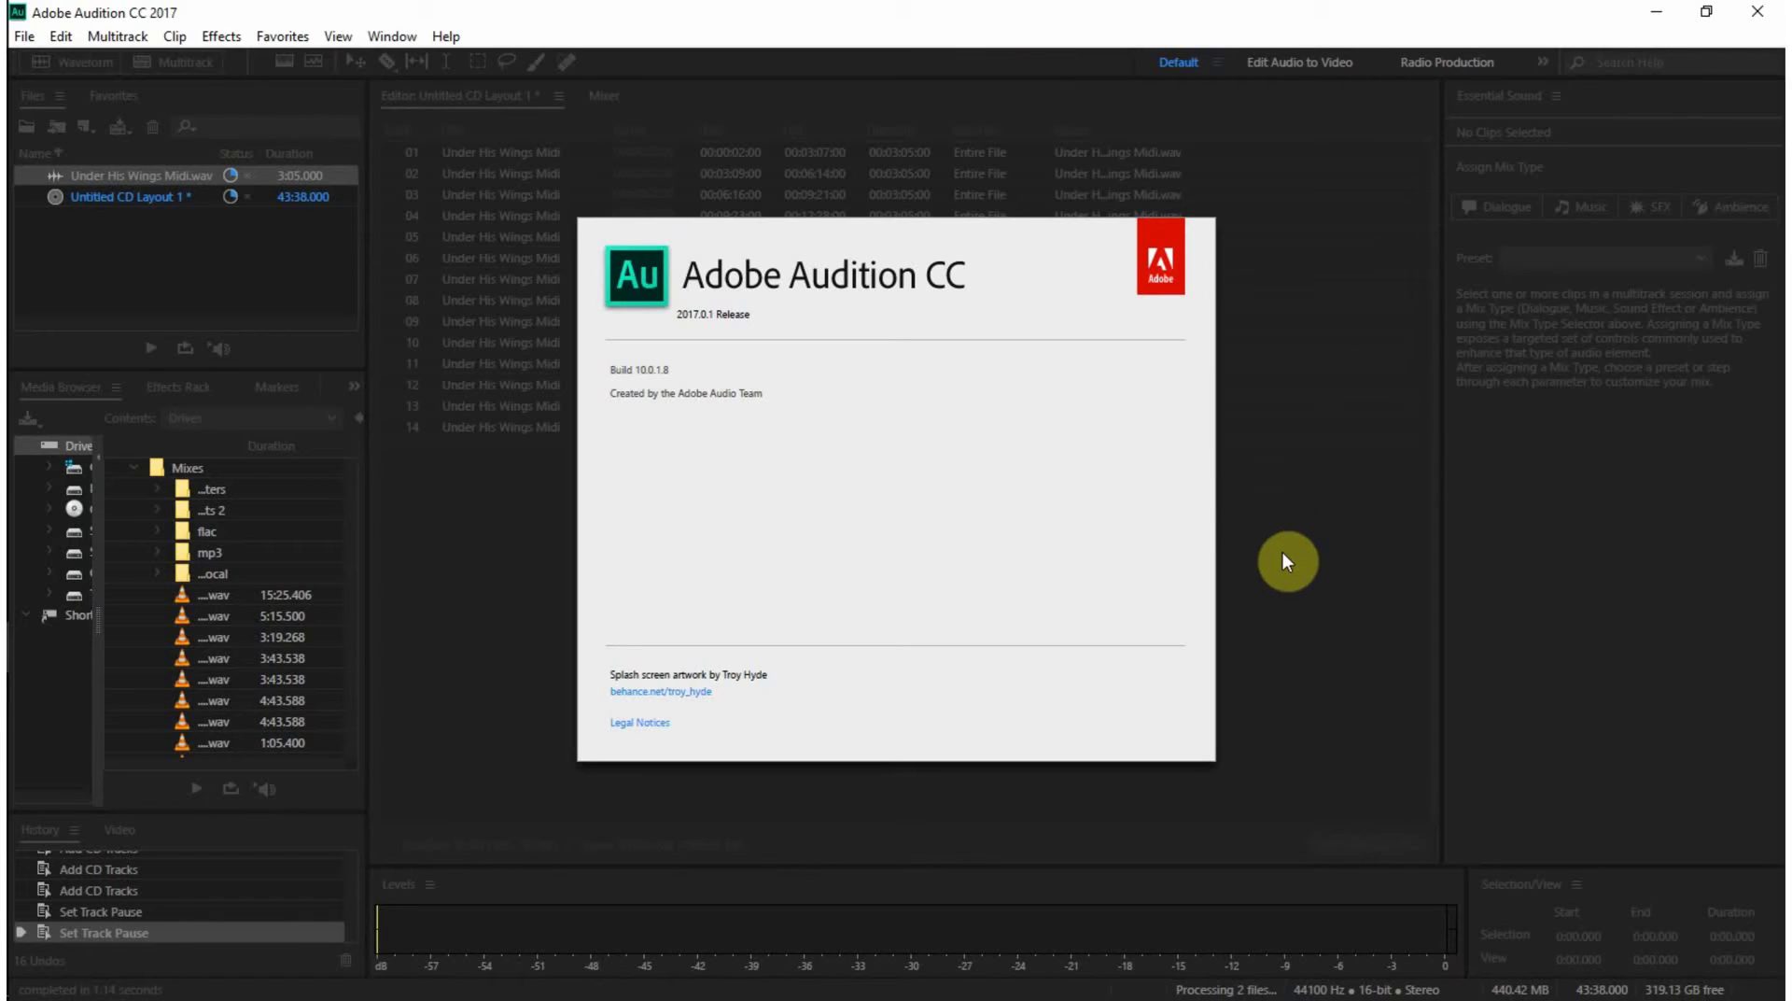
pyautogui.click(876, 499)
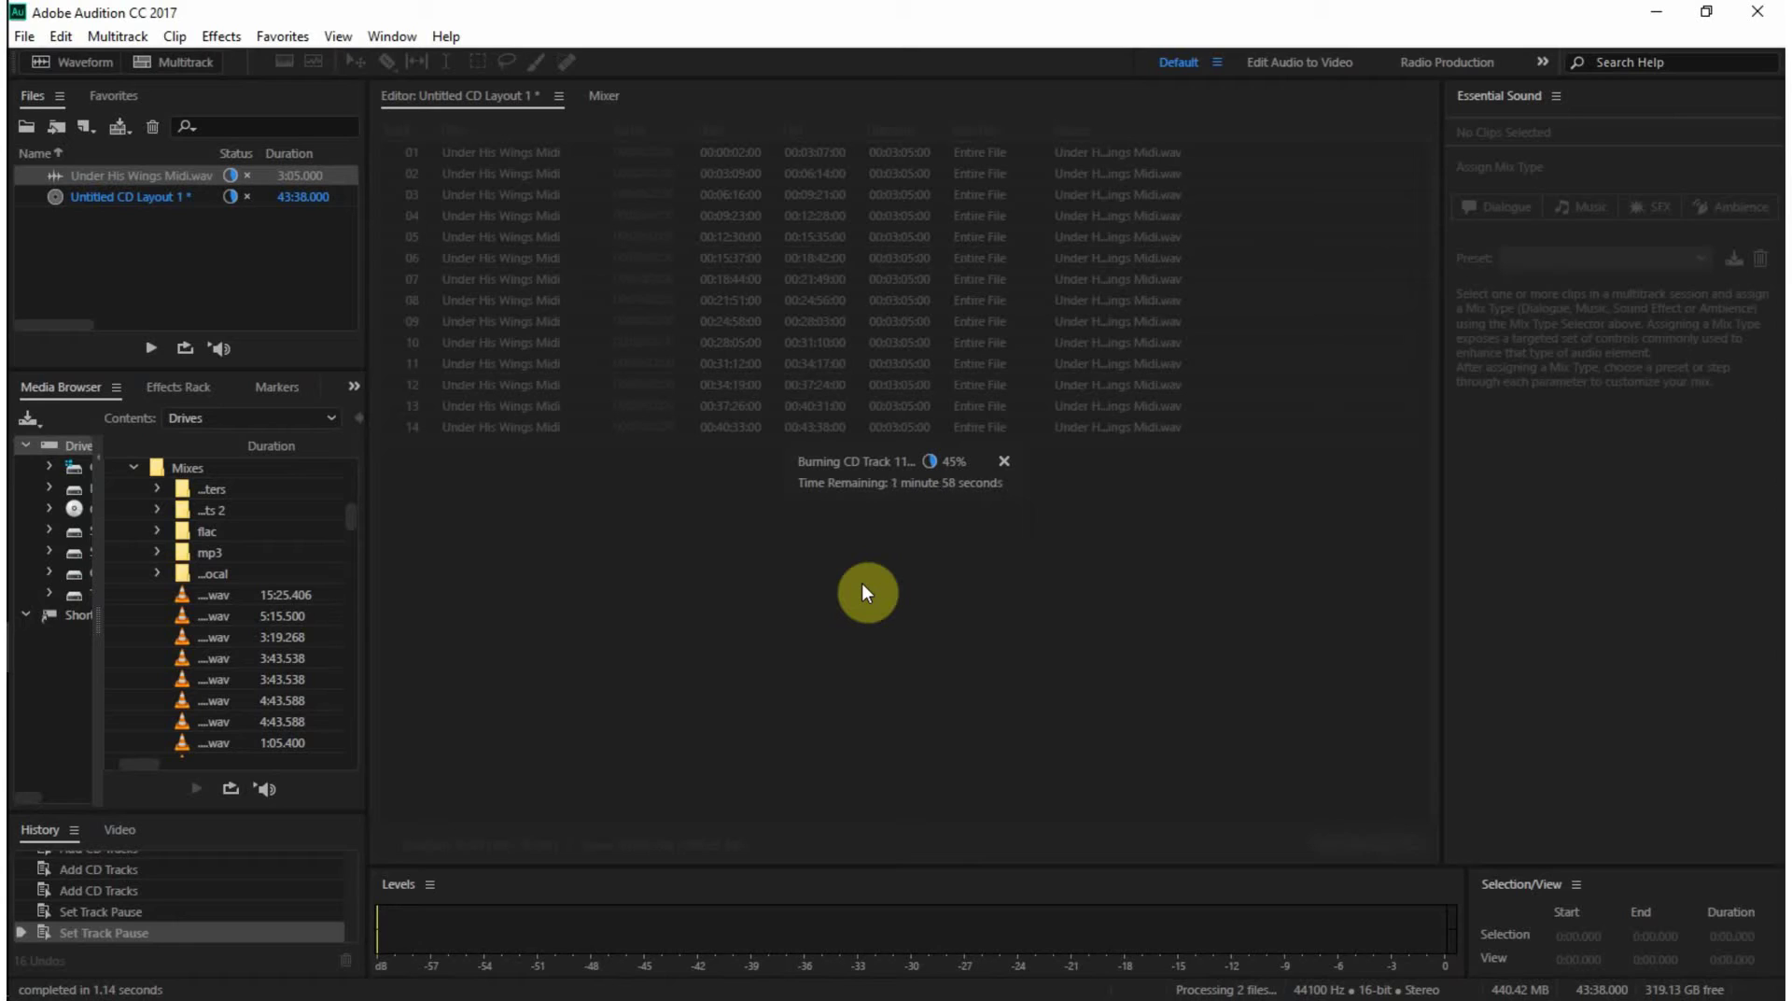
pyautogui.click(221, 36)
pyautogui.moveTo(322, 507)
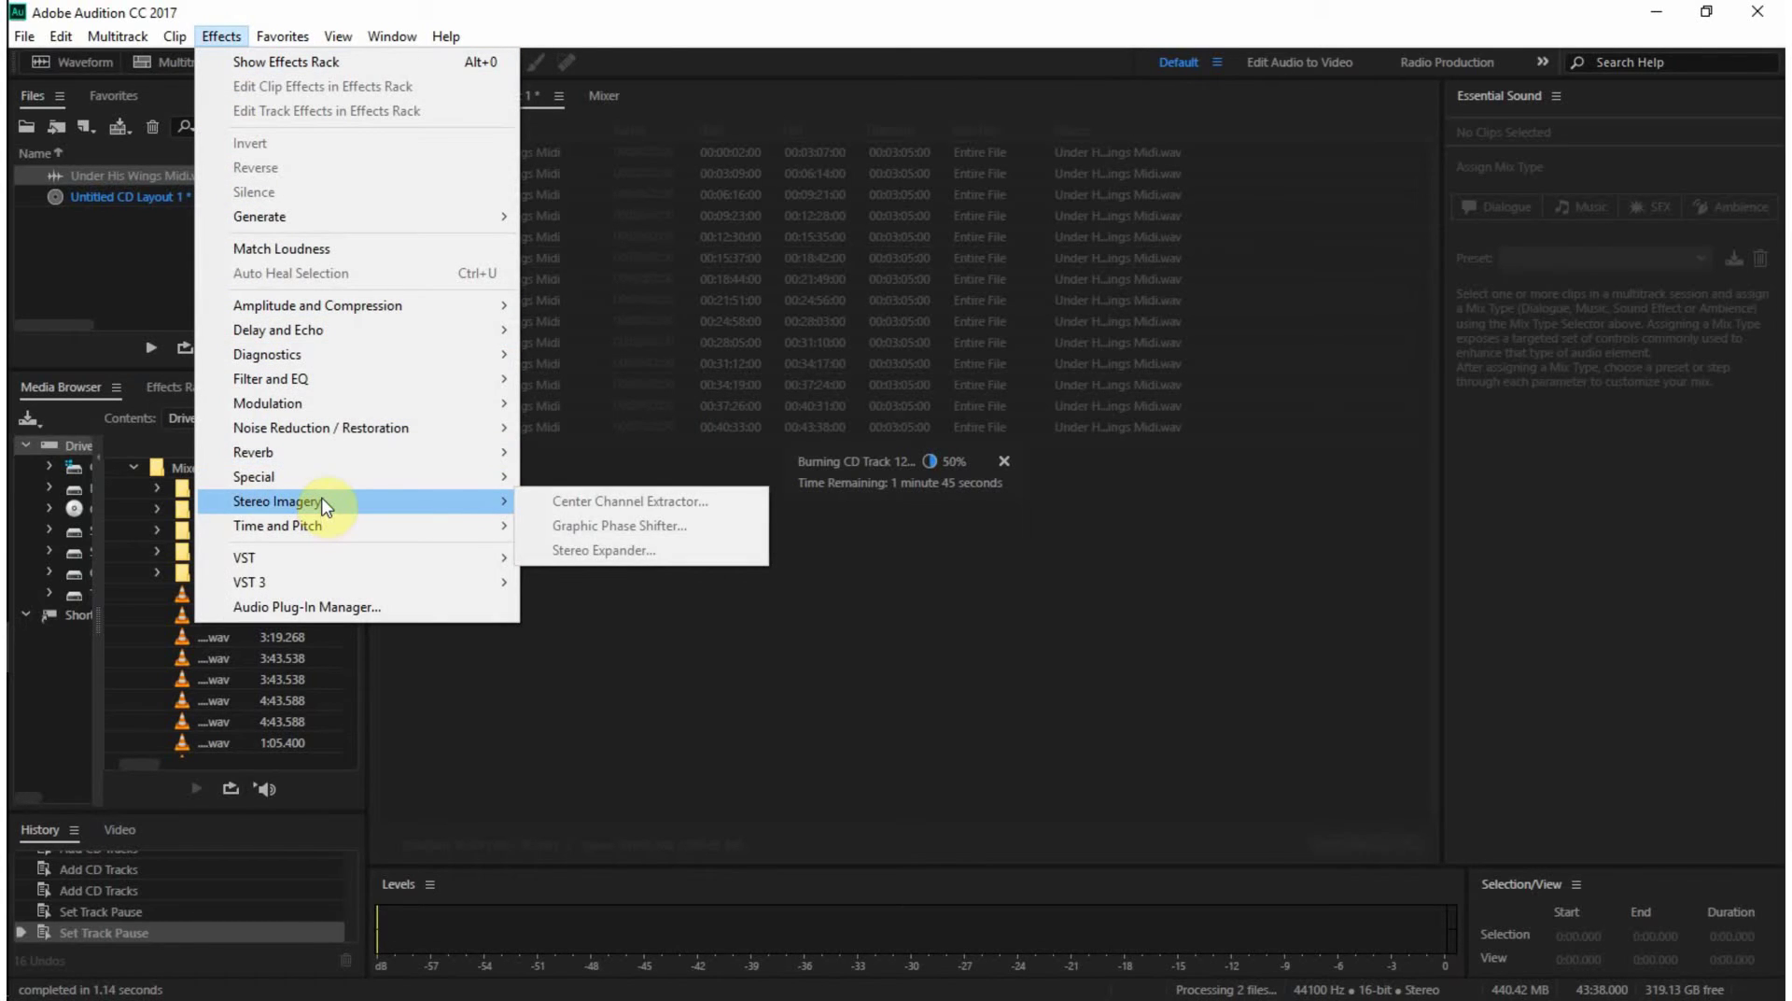
pyautogui.moveTo(406, 307)
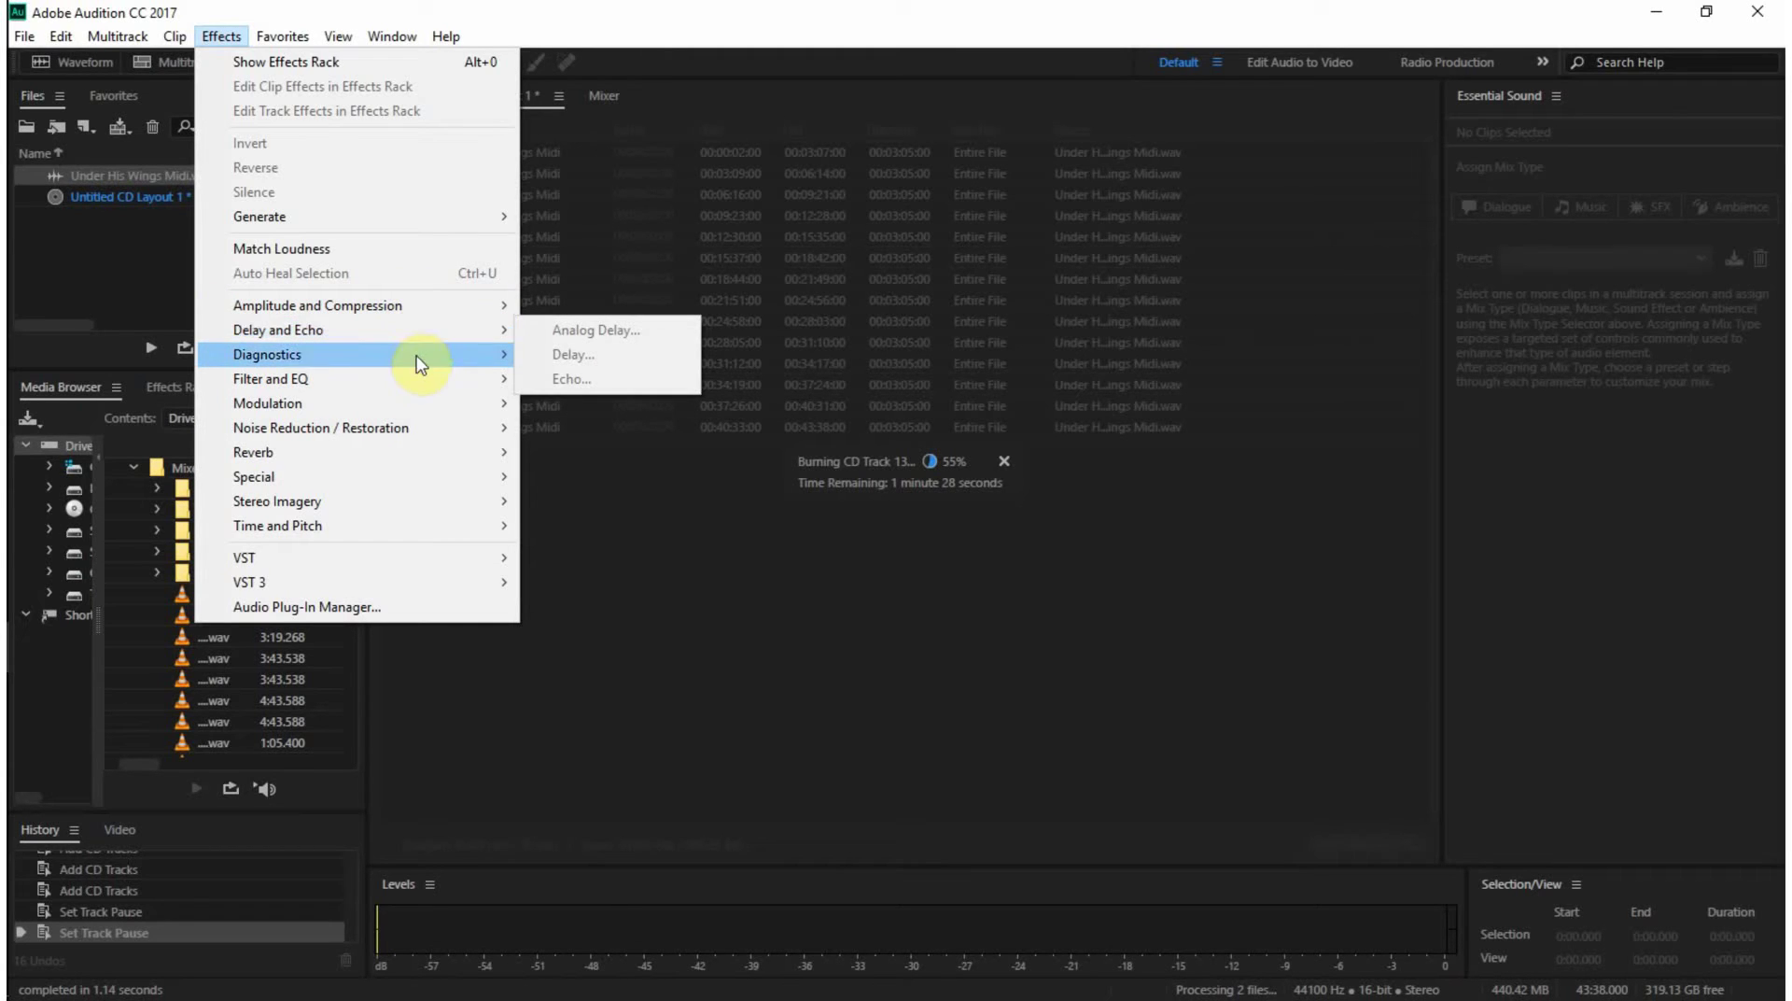
pyautogui.moveTo(417, 377)
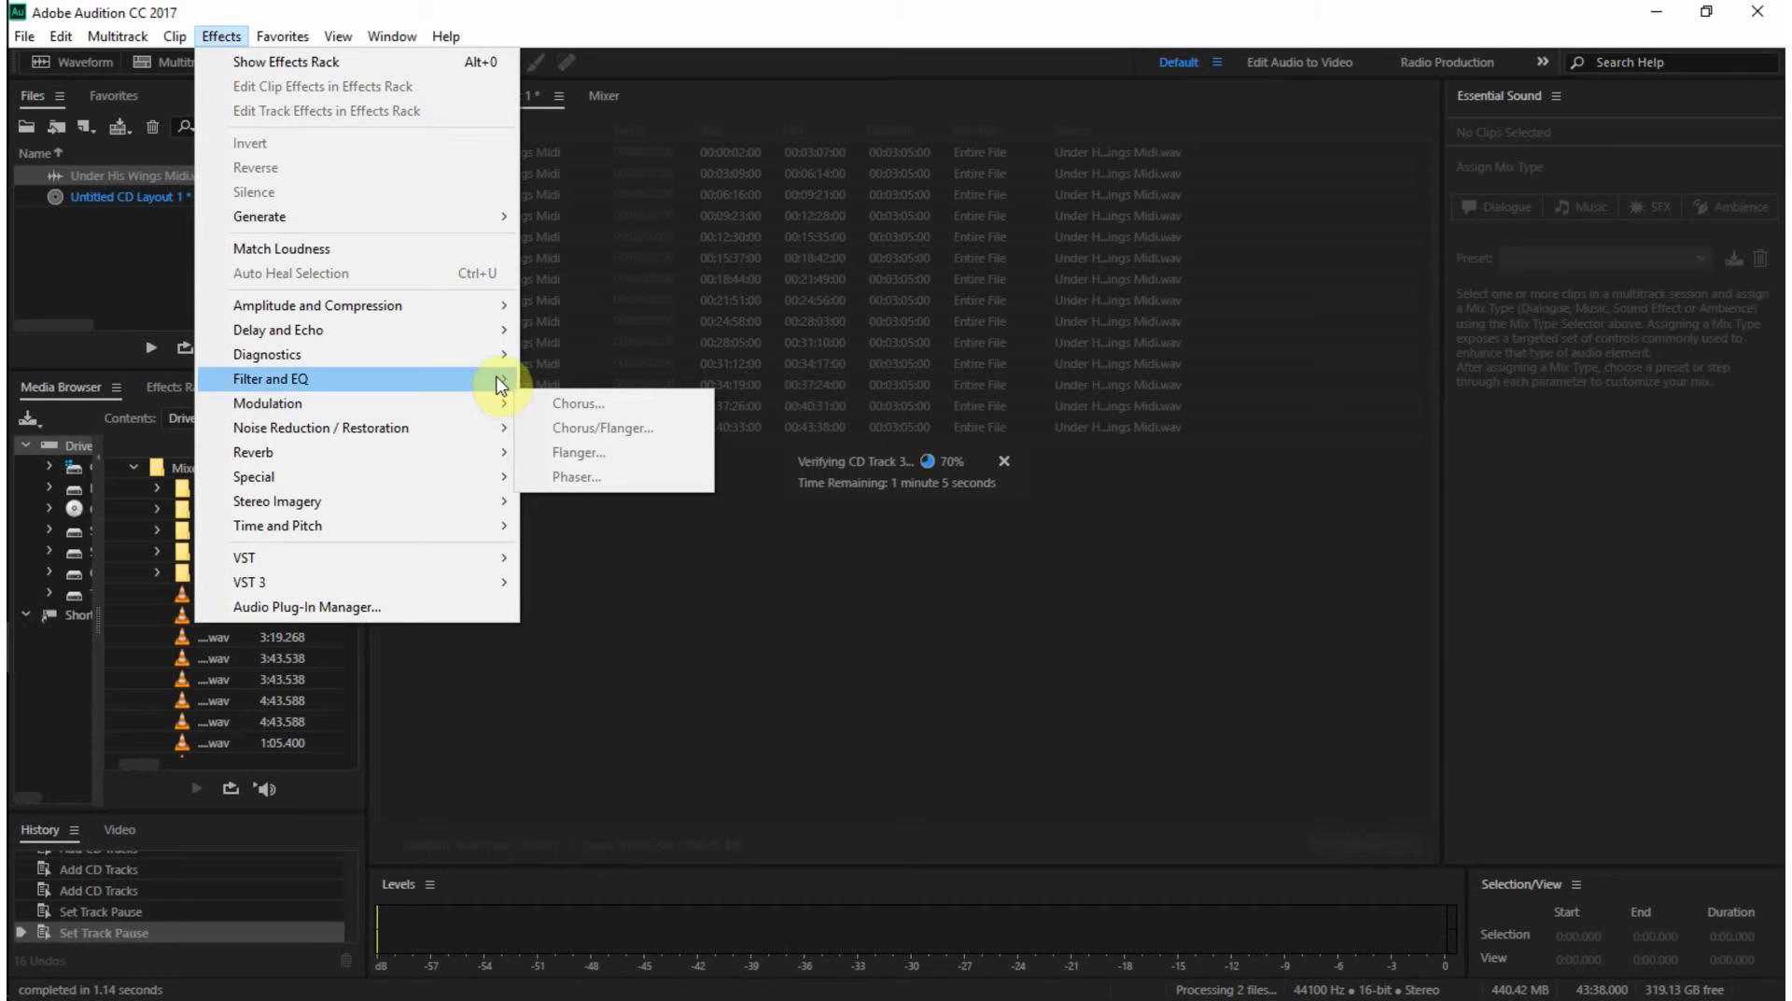
pyautogui.moveTo(500, 385)
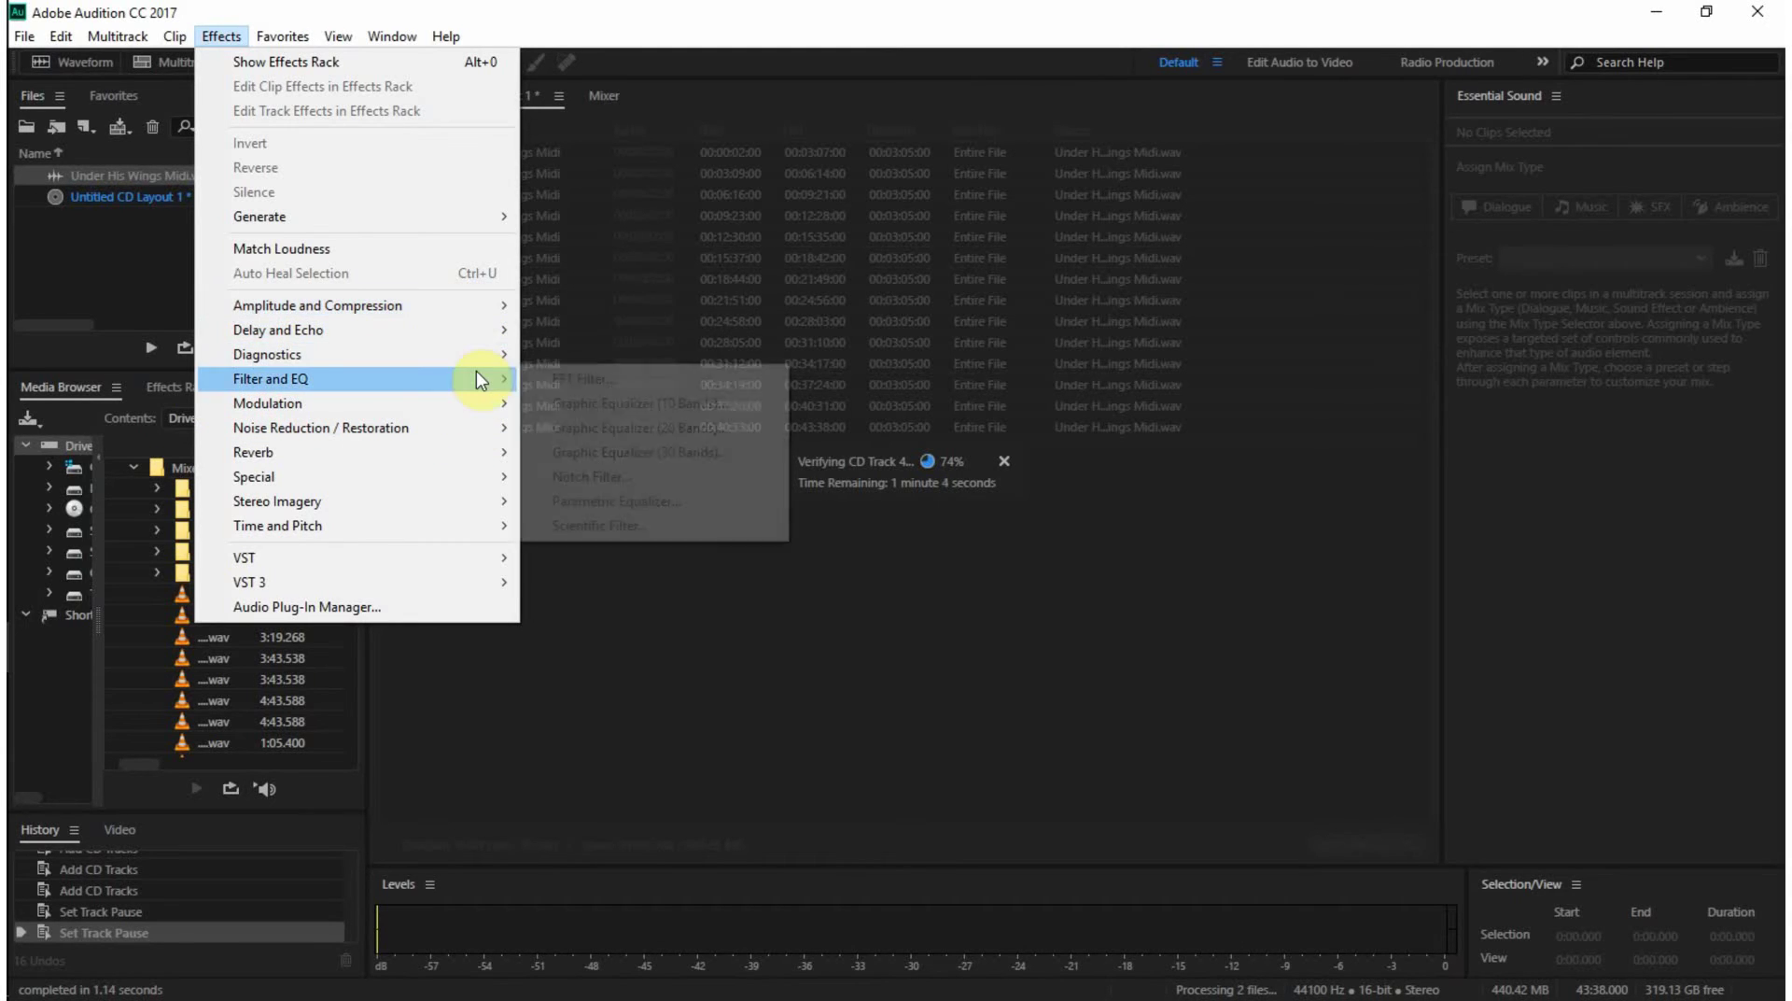
# - Reopen the Effects menu and browse Filter and EQ, Amplitude and Compression, Delay and Echo, Reverb and Special
pyautogui.click(700, 13)
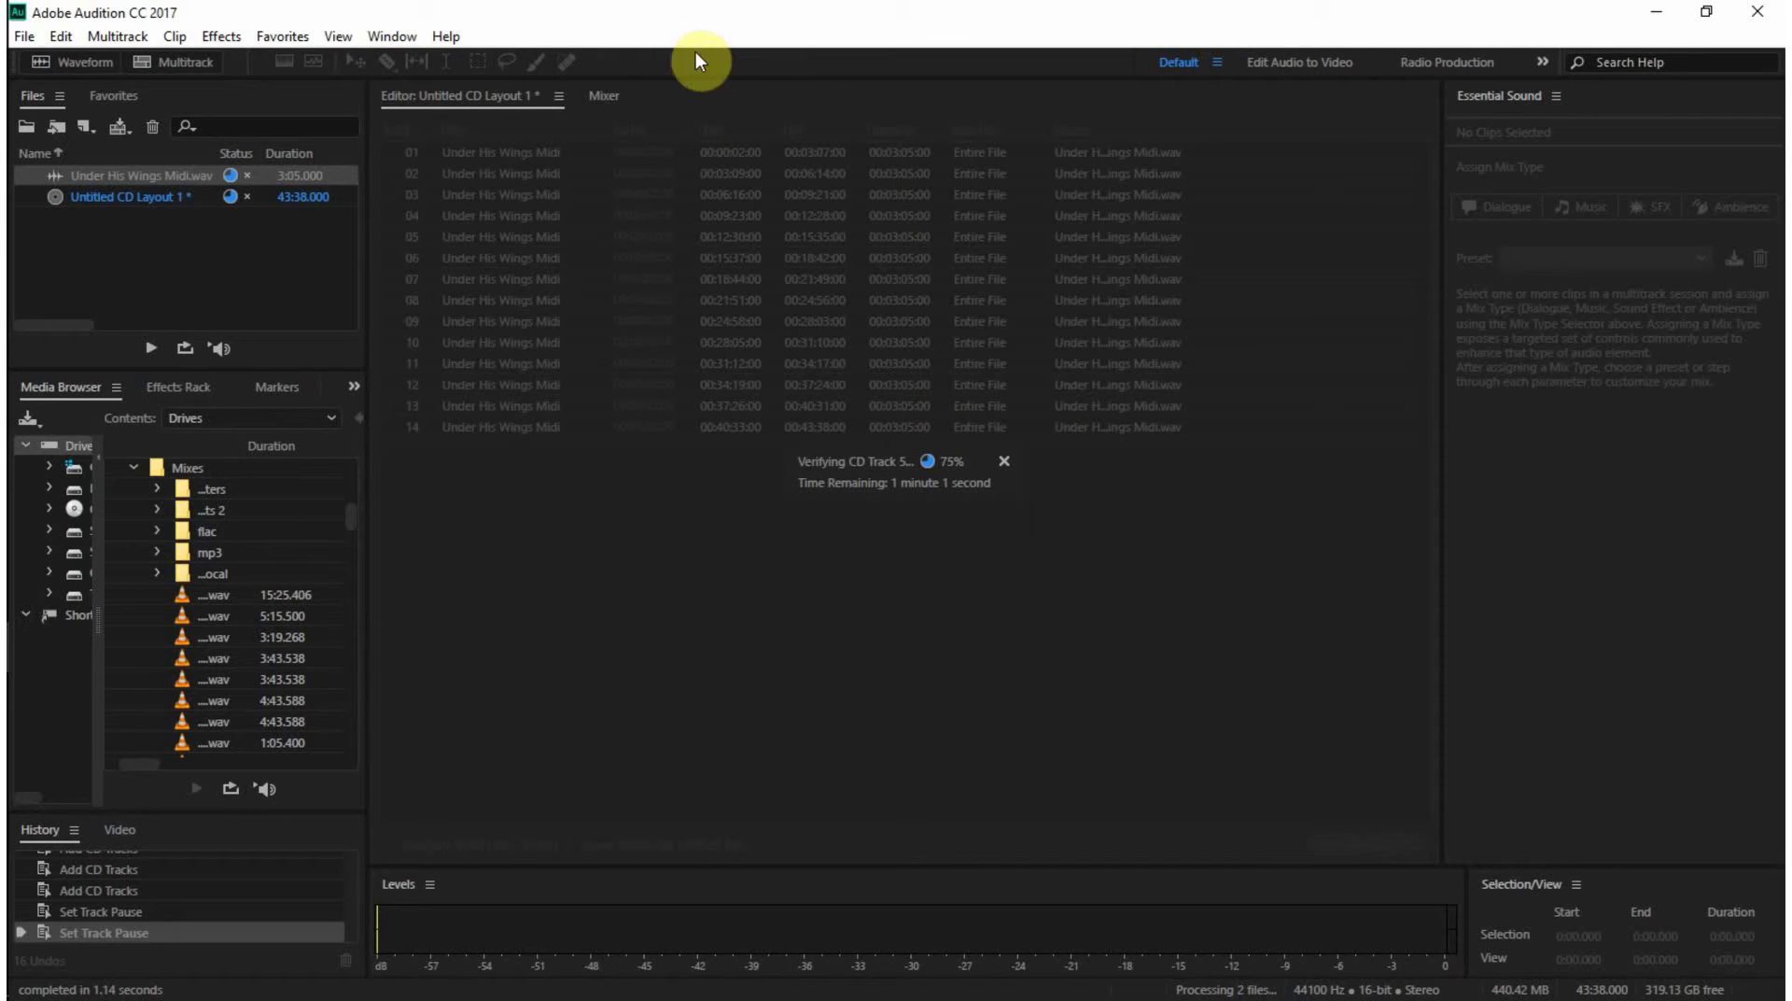
pyautogui.click(221, 36)
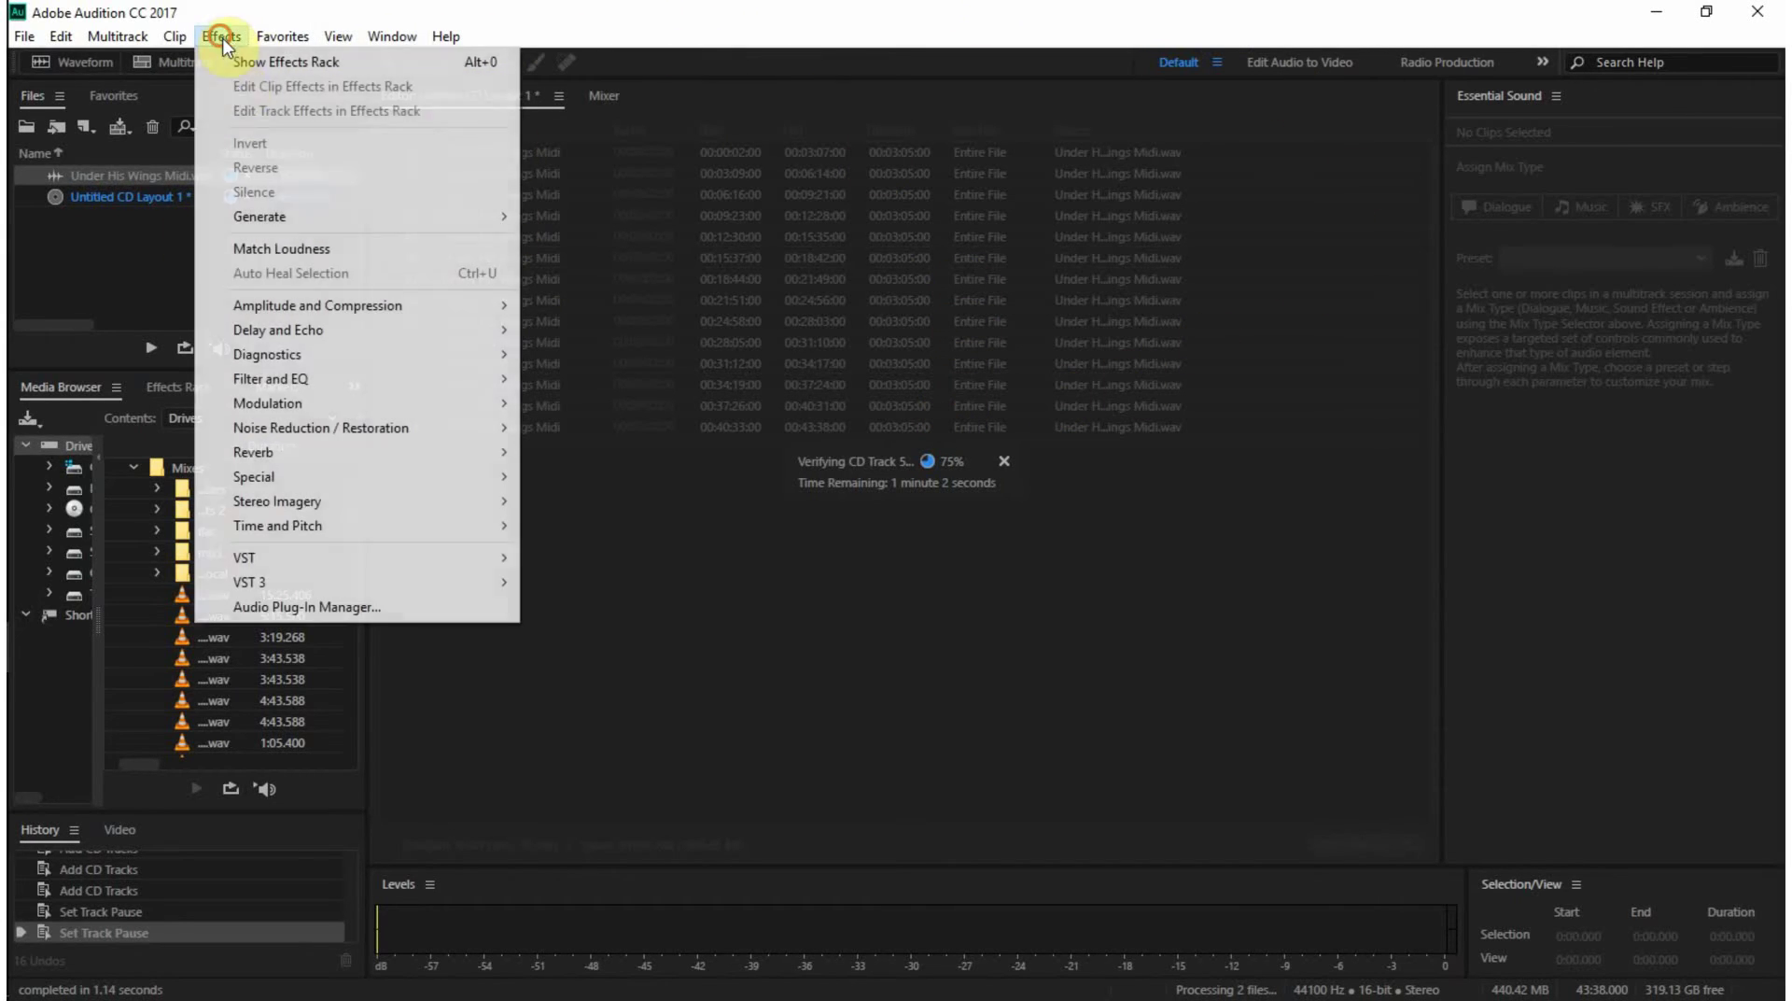
pyautogui.moveTo(280, 385)
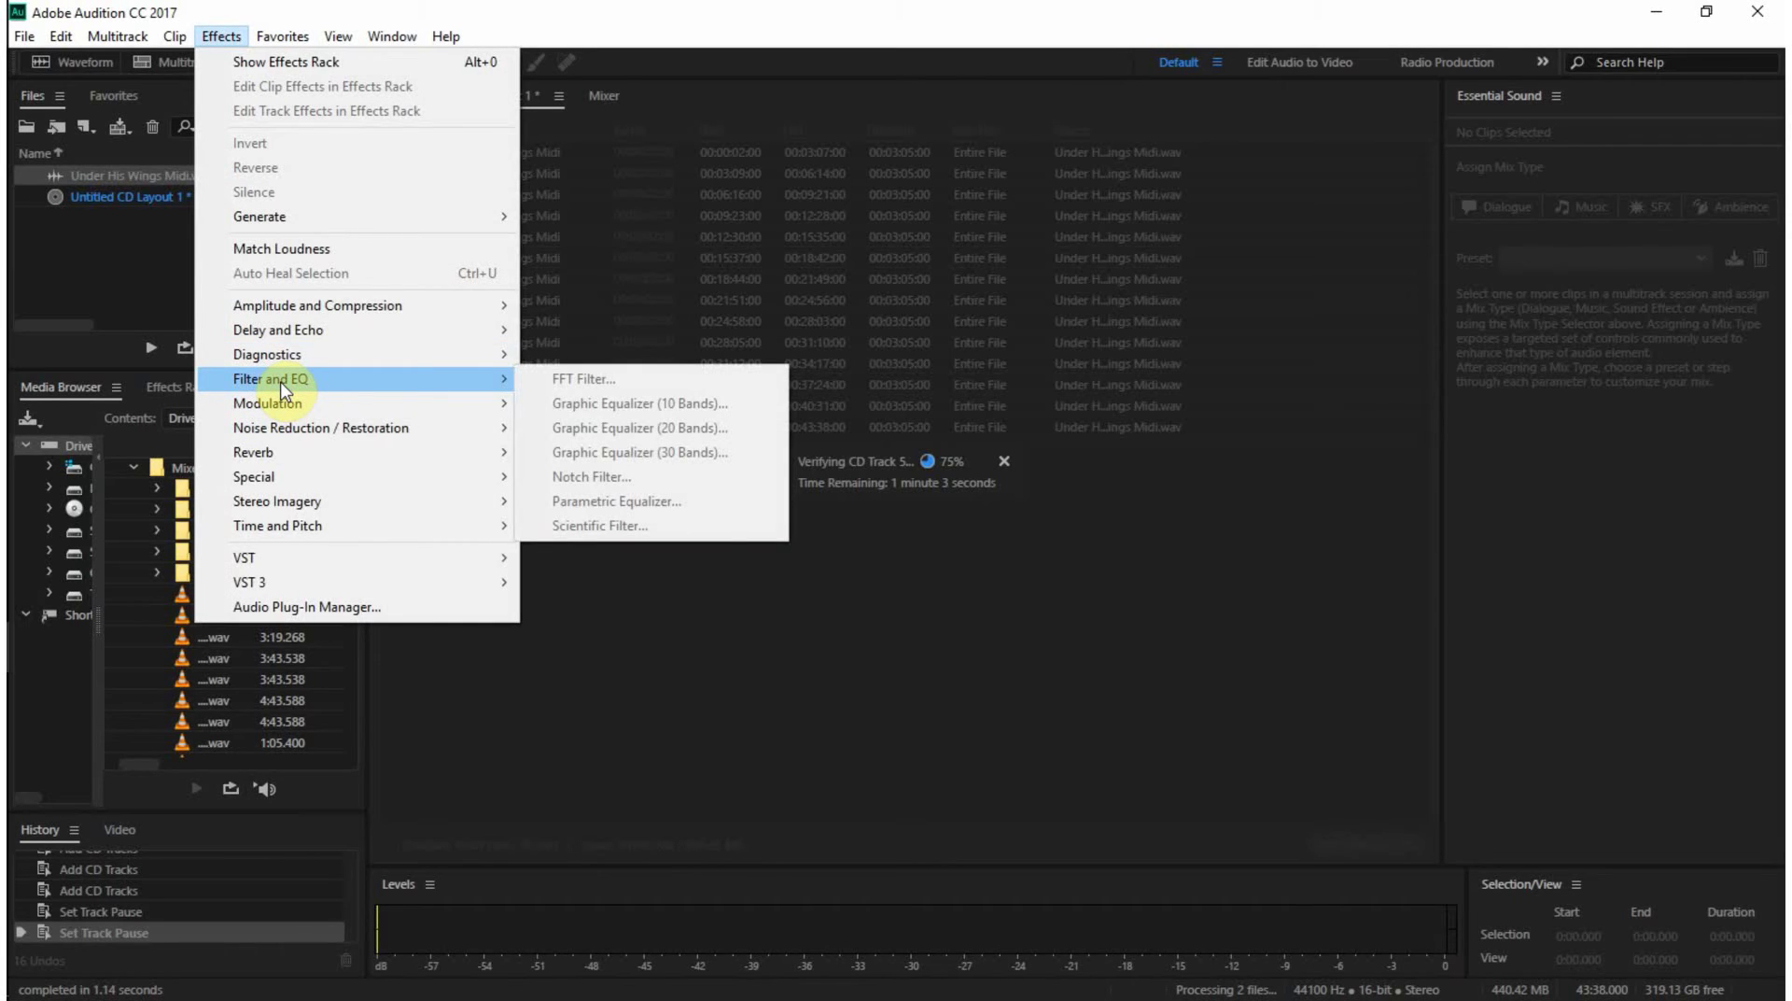
pyautogui.moveTo(342, 317)
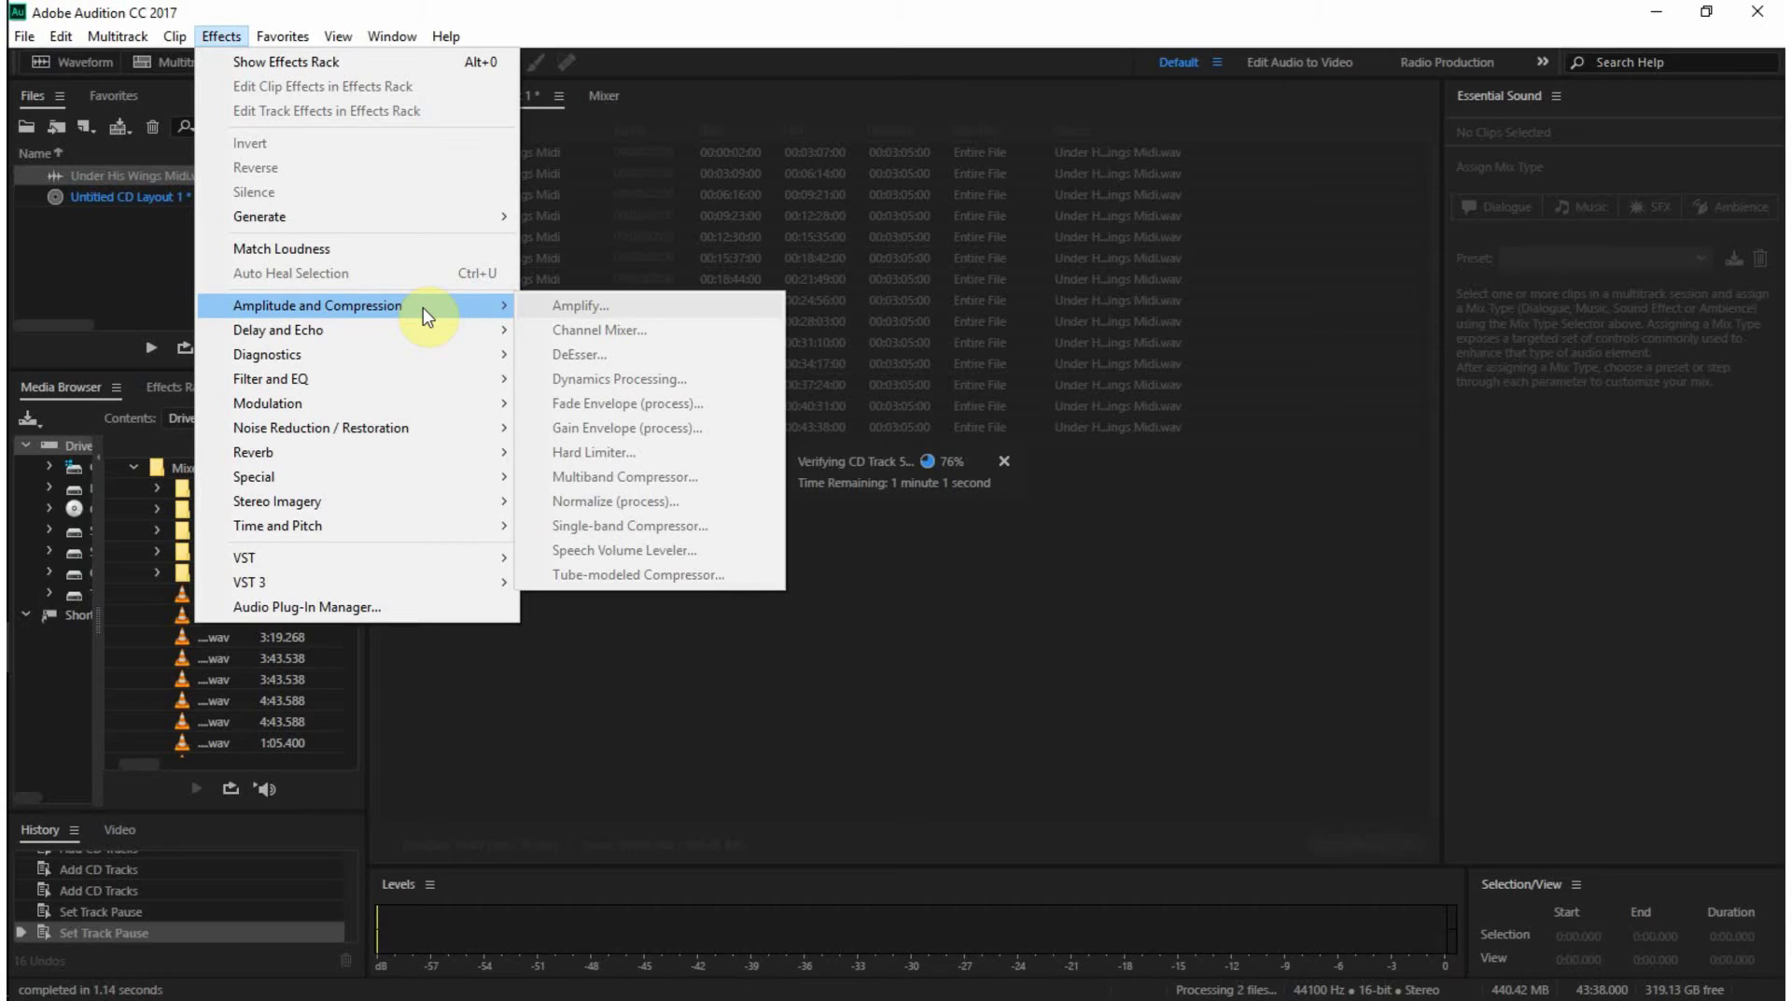
pyautogui.moveTo(414, 338)
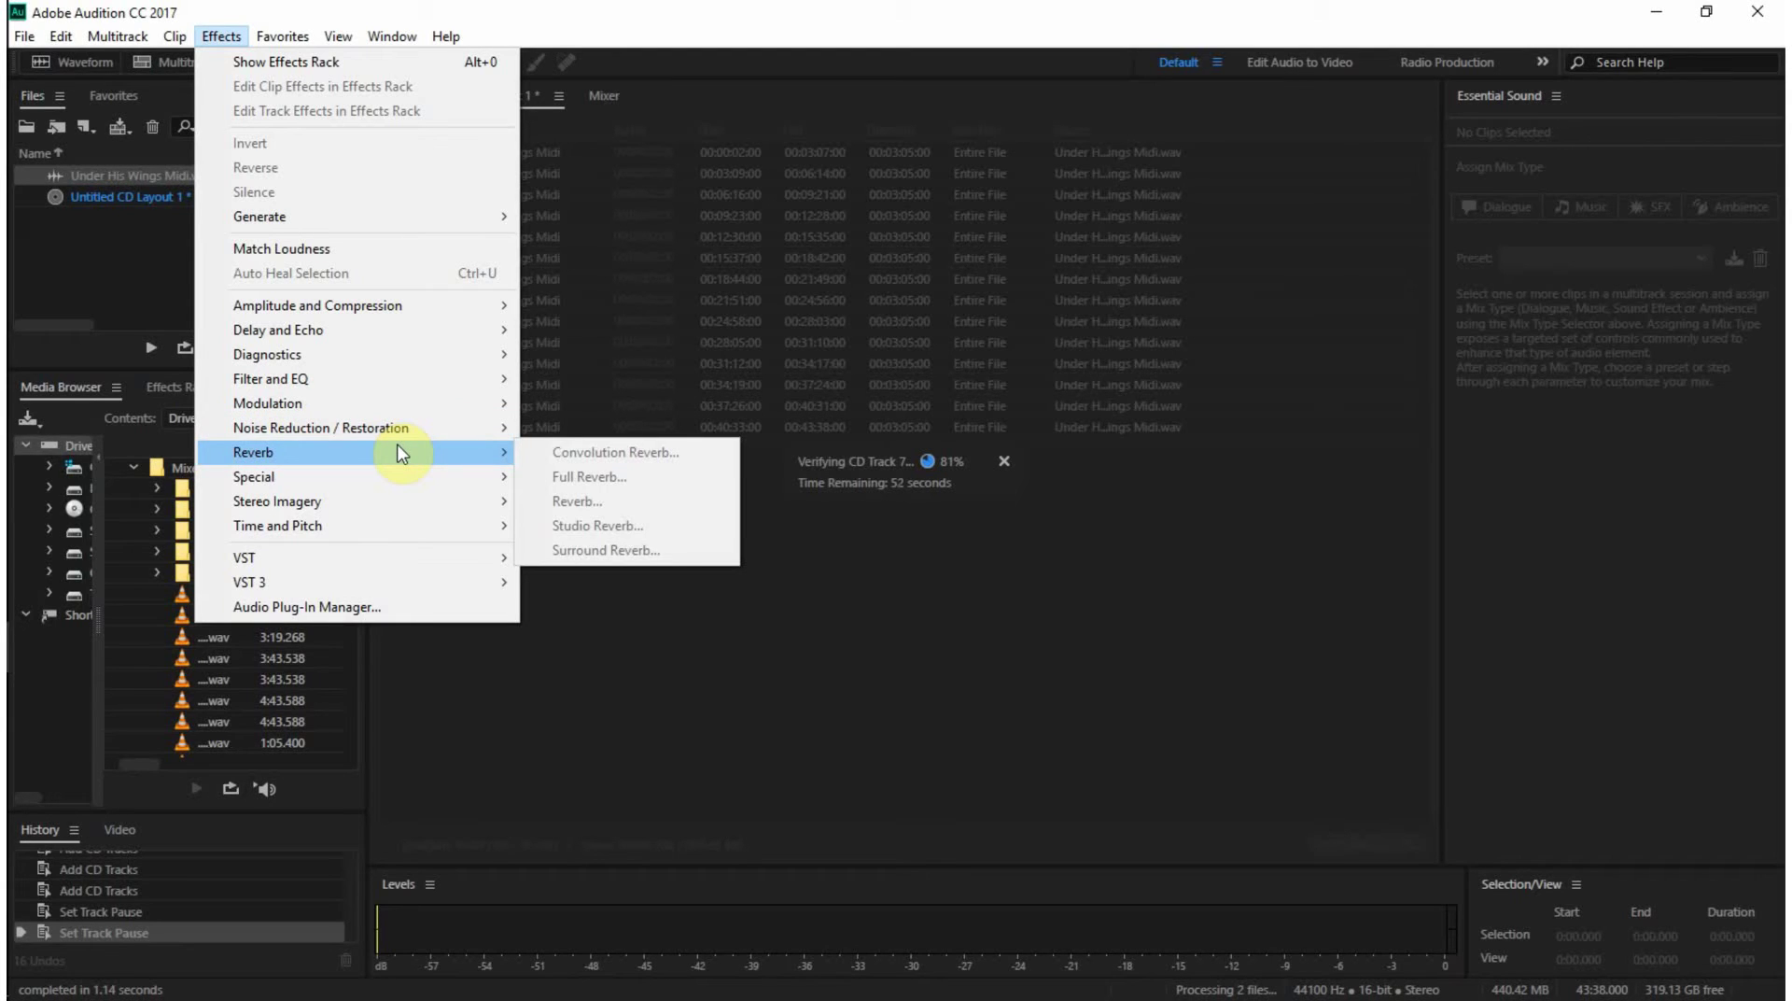
pyautogui.moveTo(401, 481)
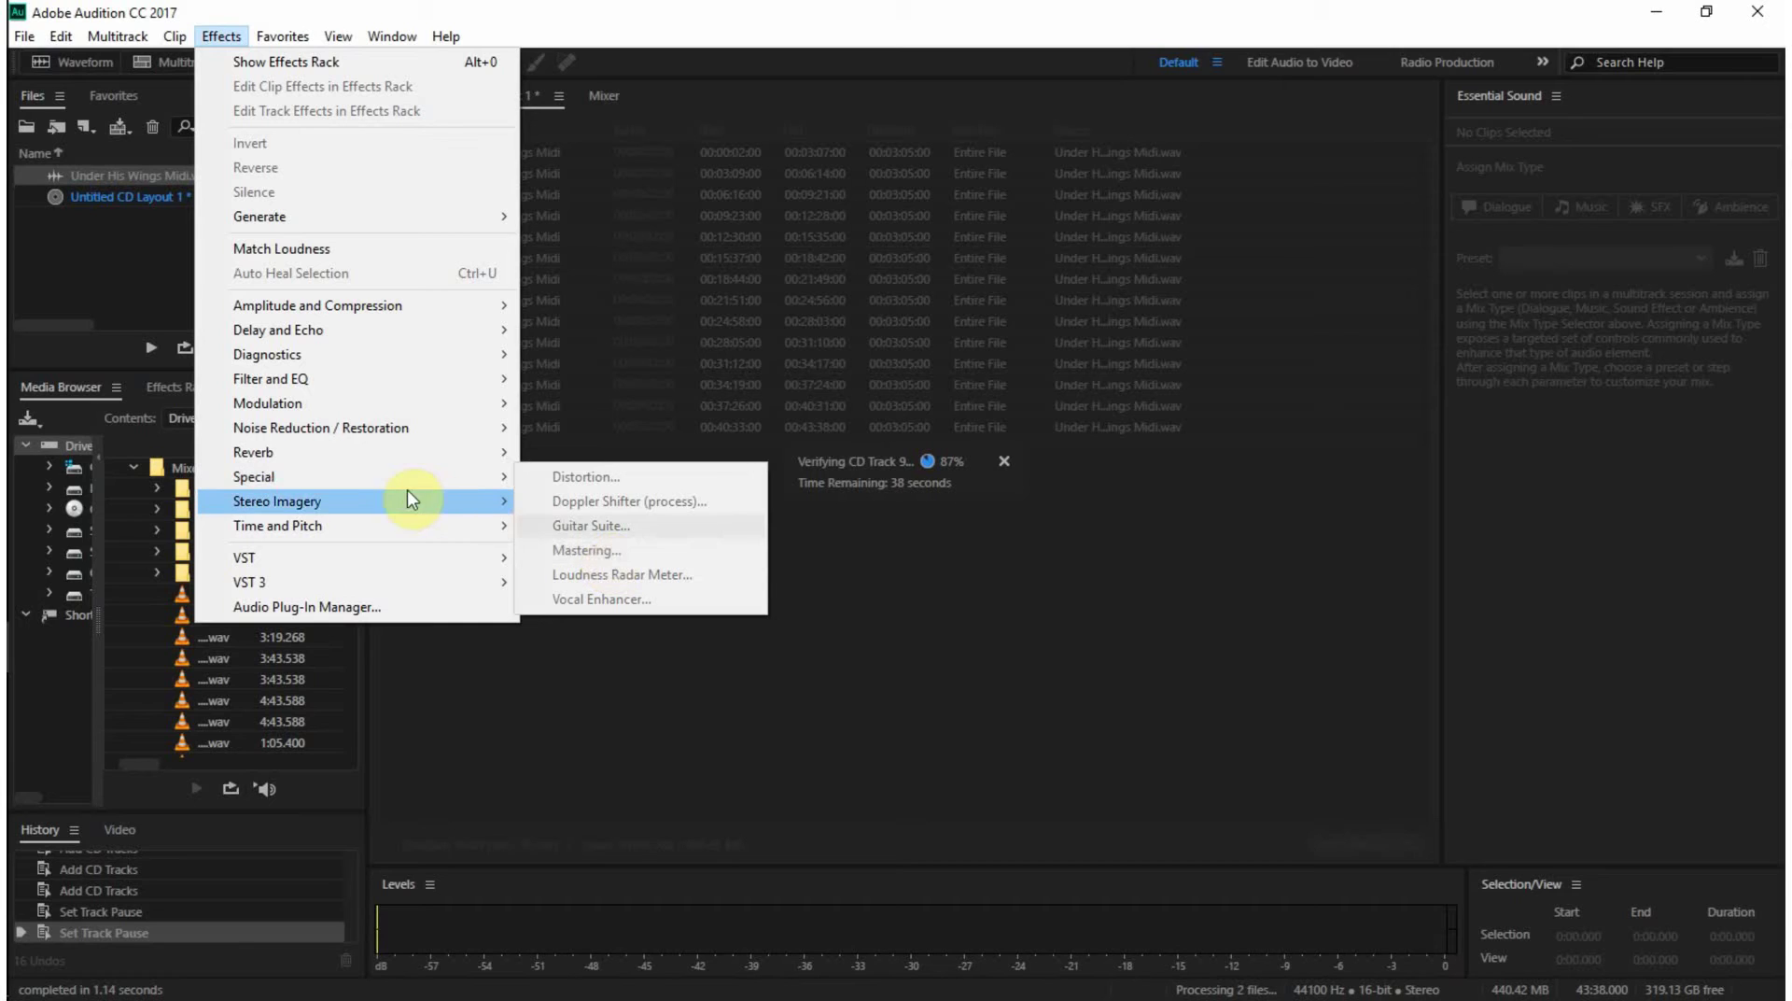
pyautogui.moveTo(416, 514)
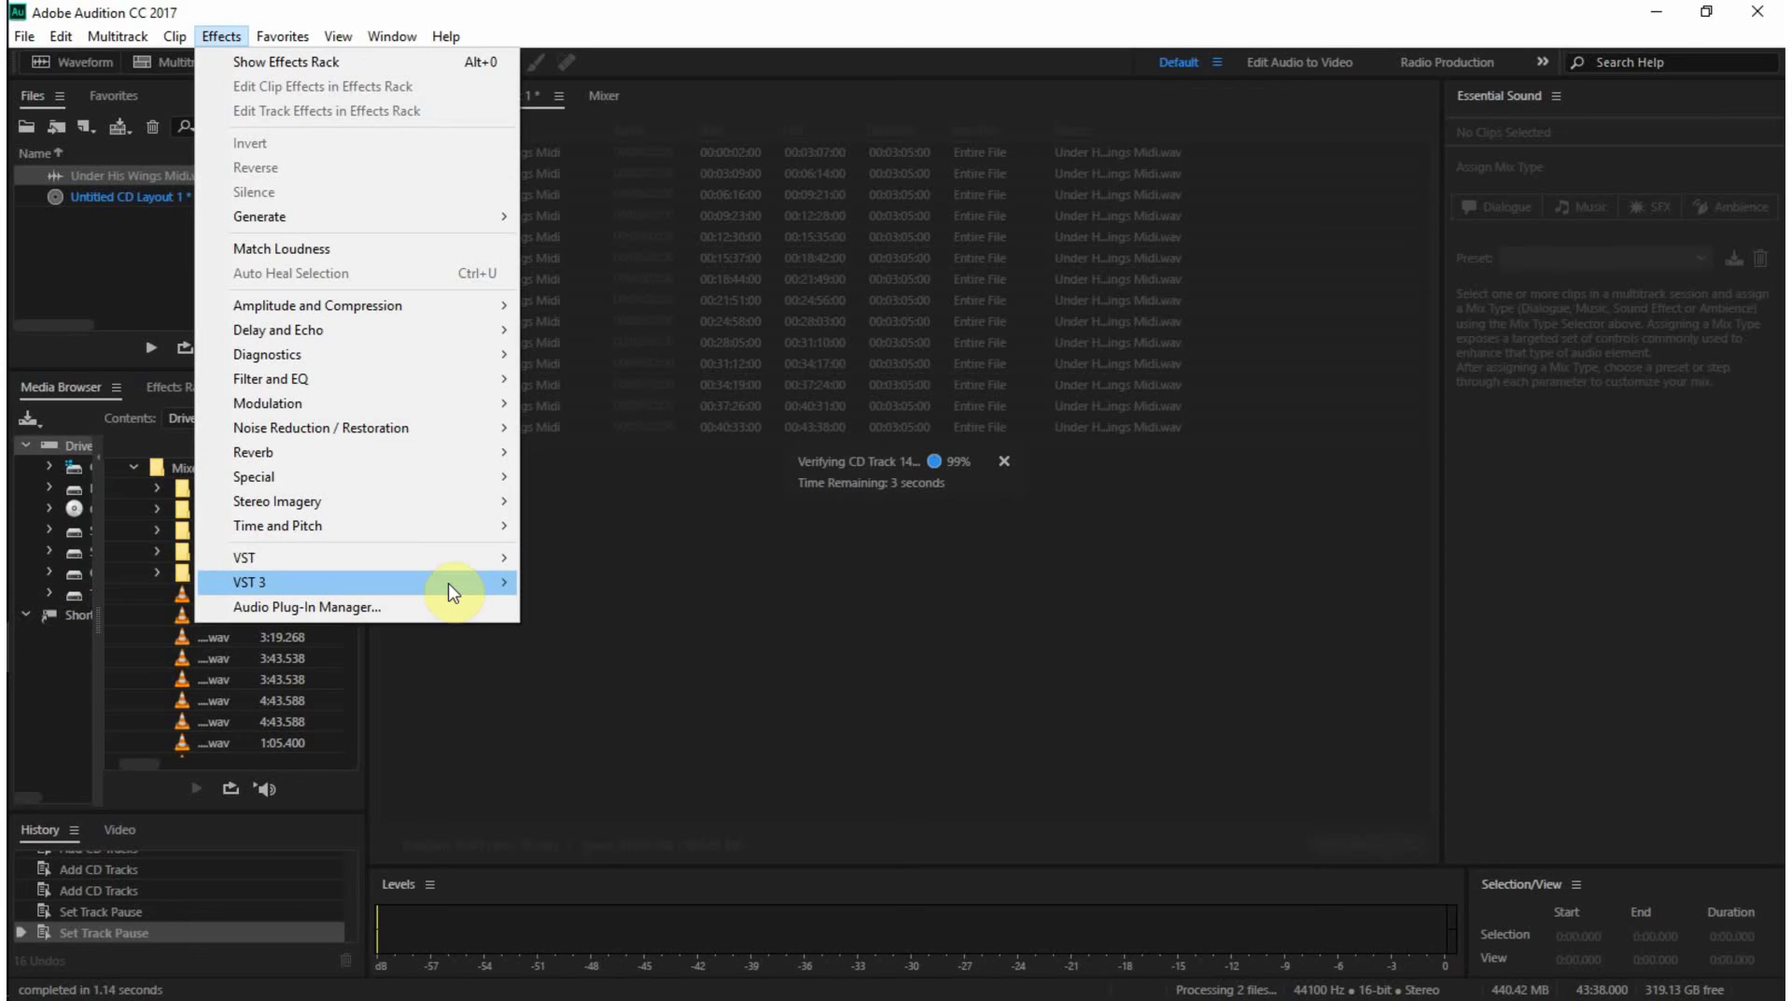
pyautogui.click(499, 14)
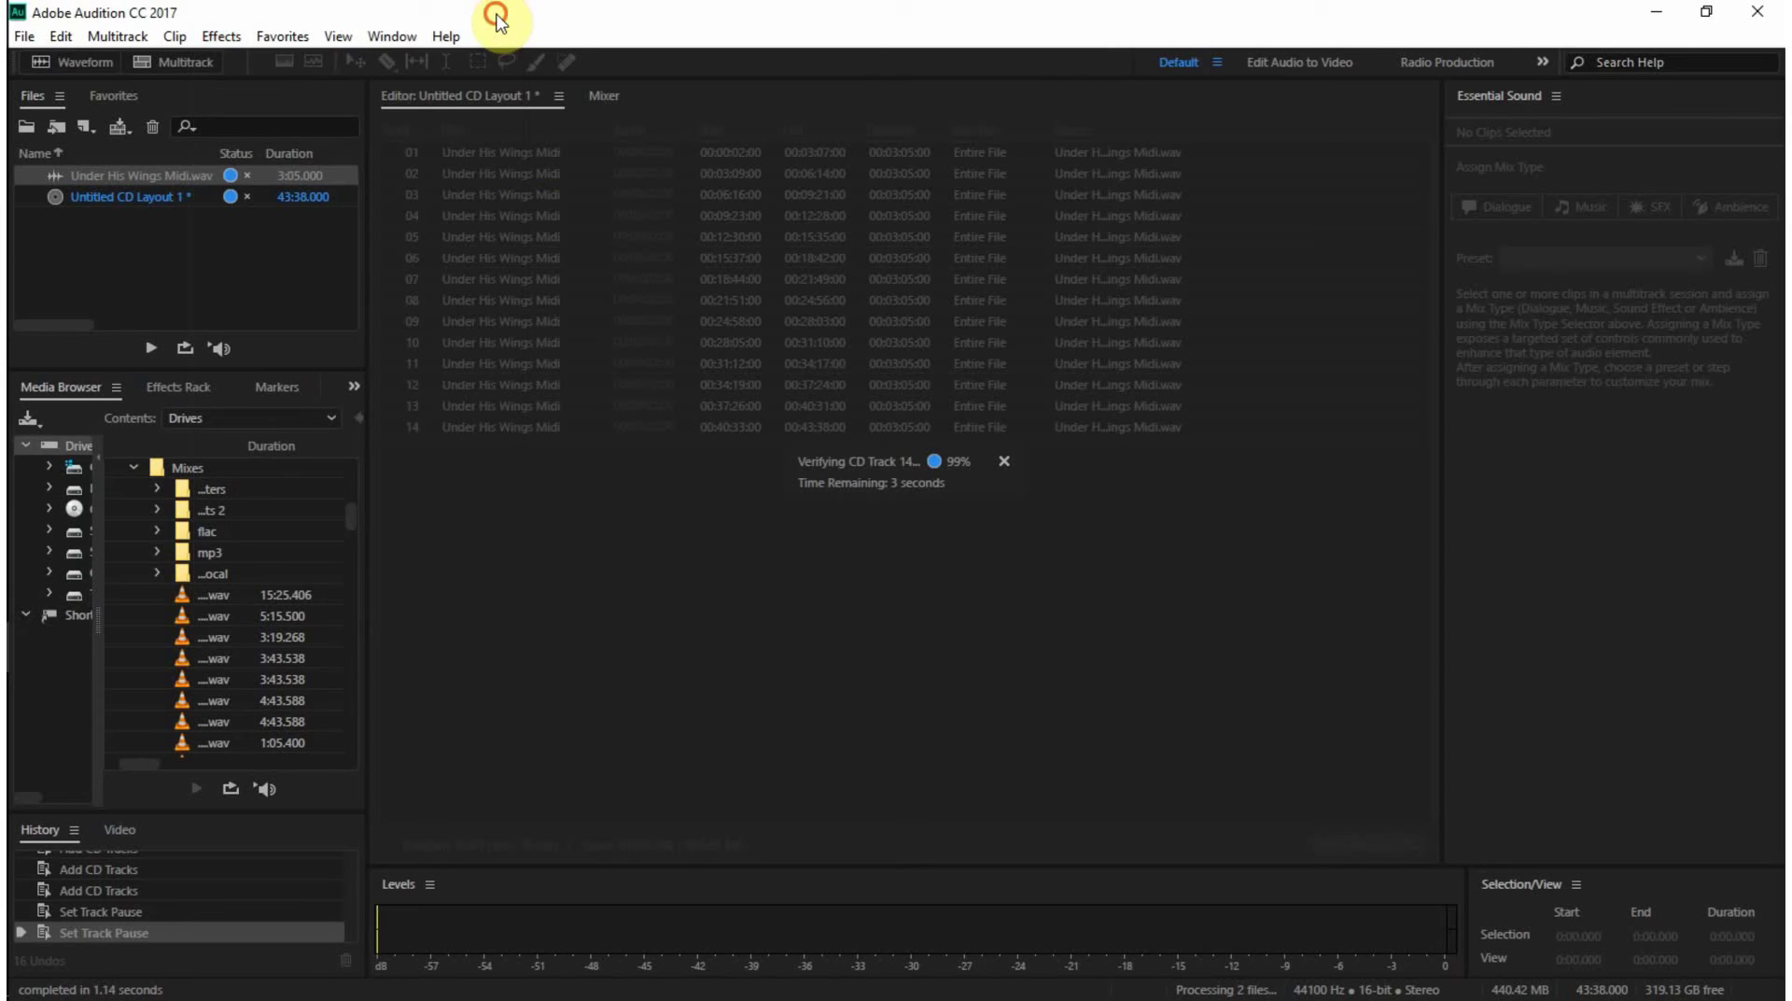
# - Glance at the Edit menu, cancel the Insert disc prompt, and acknowledge the burn-and-verify success message
pyautogui.click(74, 39)
pyautogui.moveTo(31, 47)
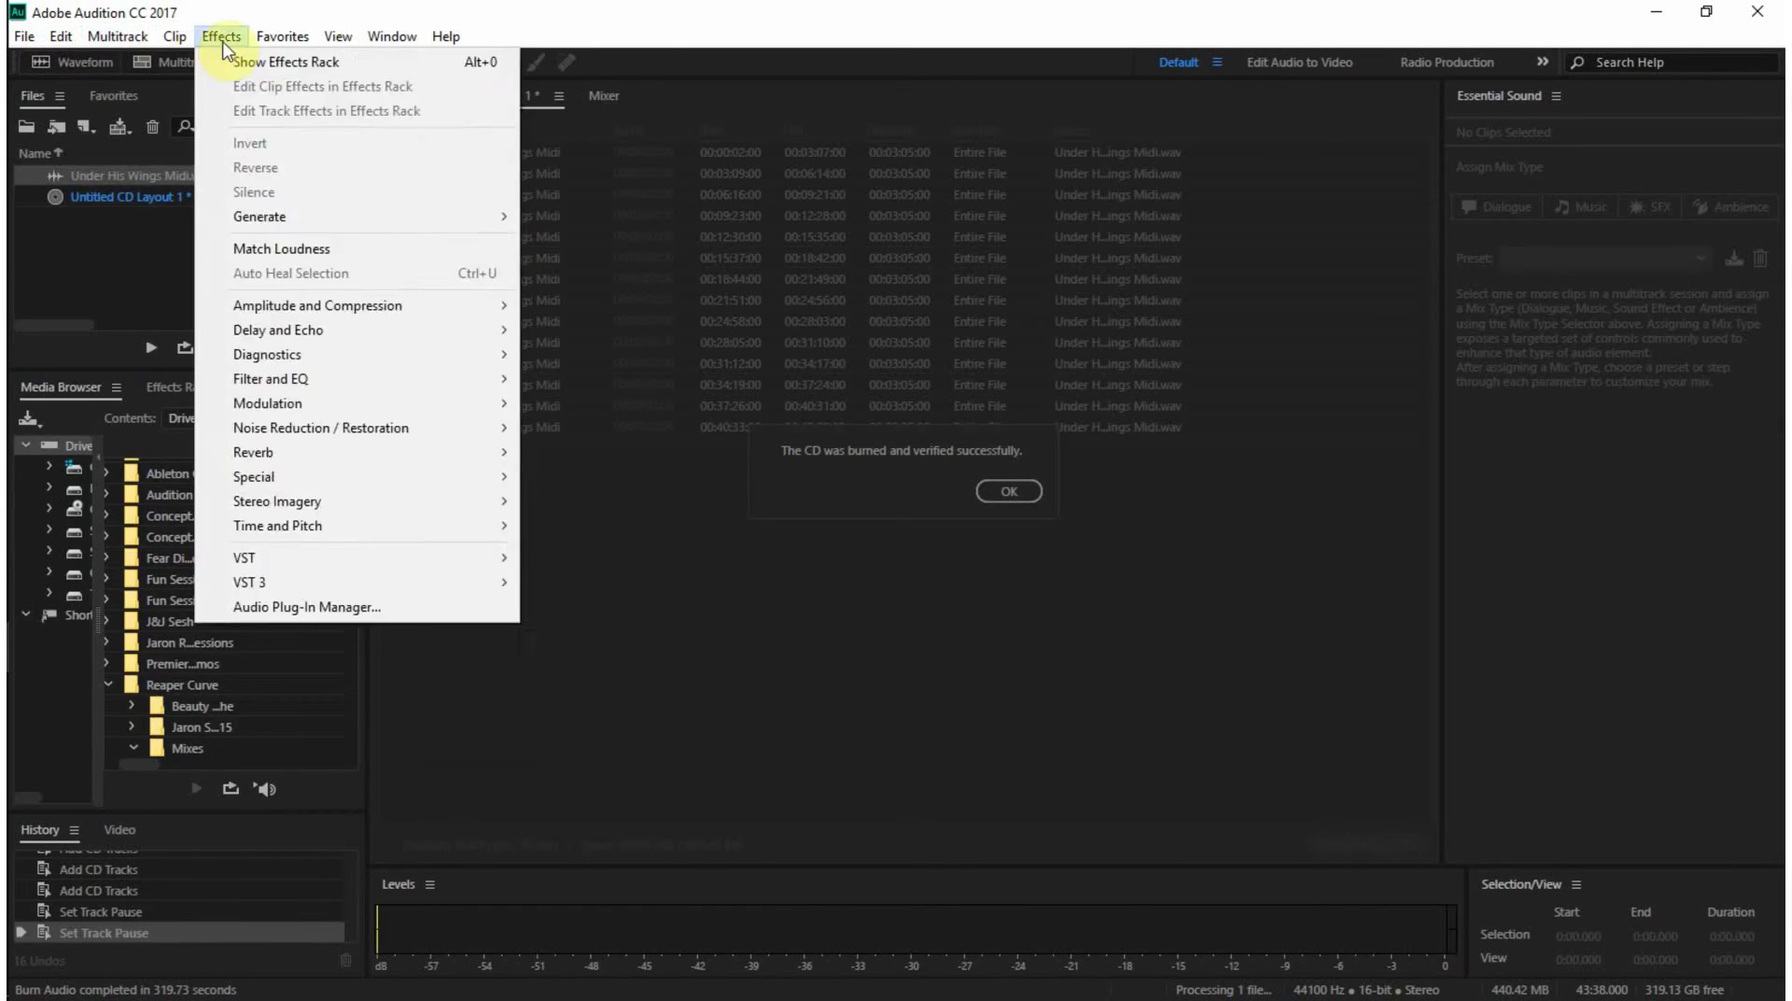
pyautogui.moveTo(282, 36)
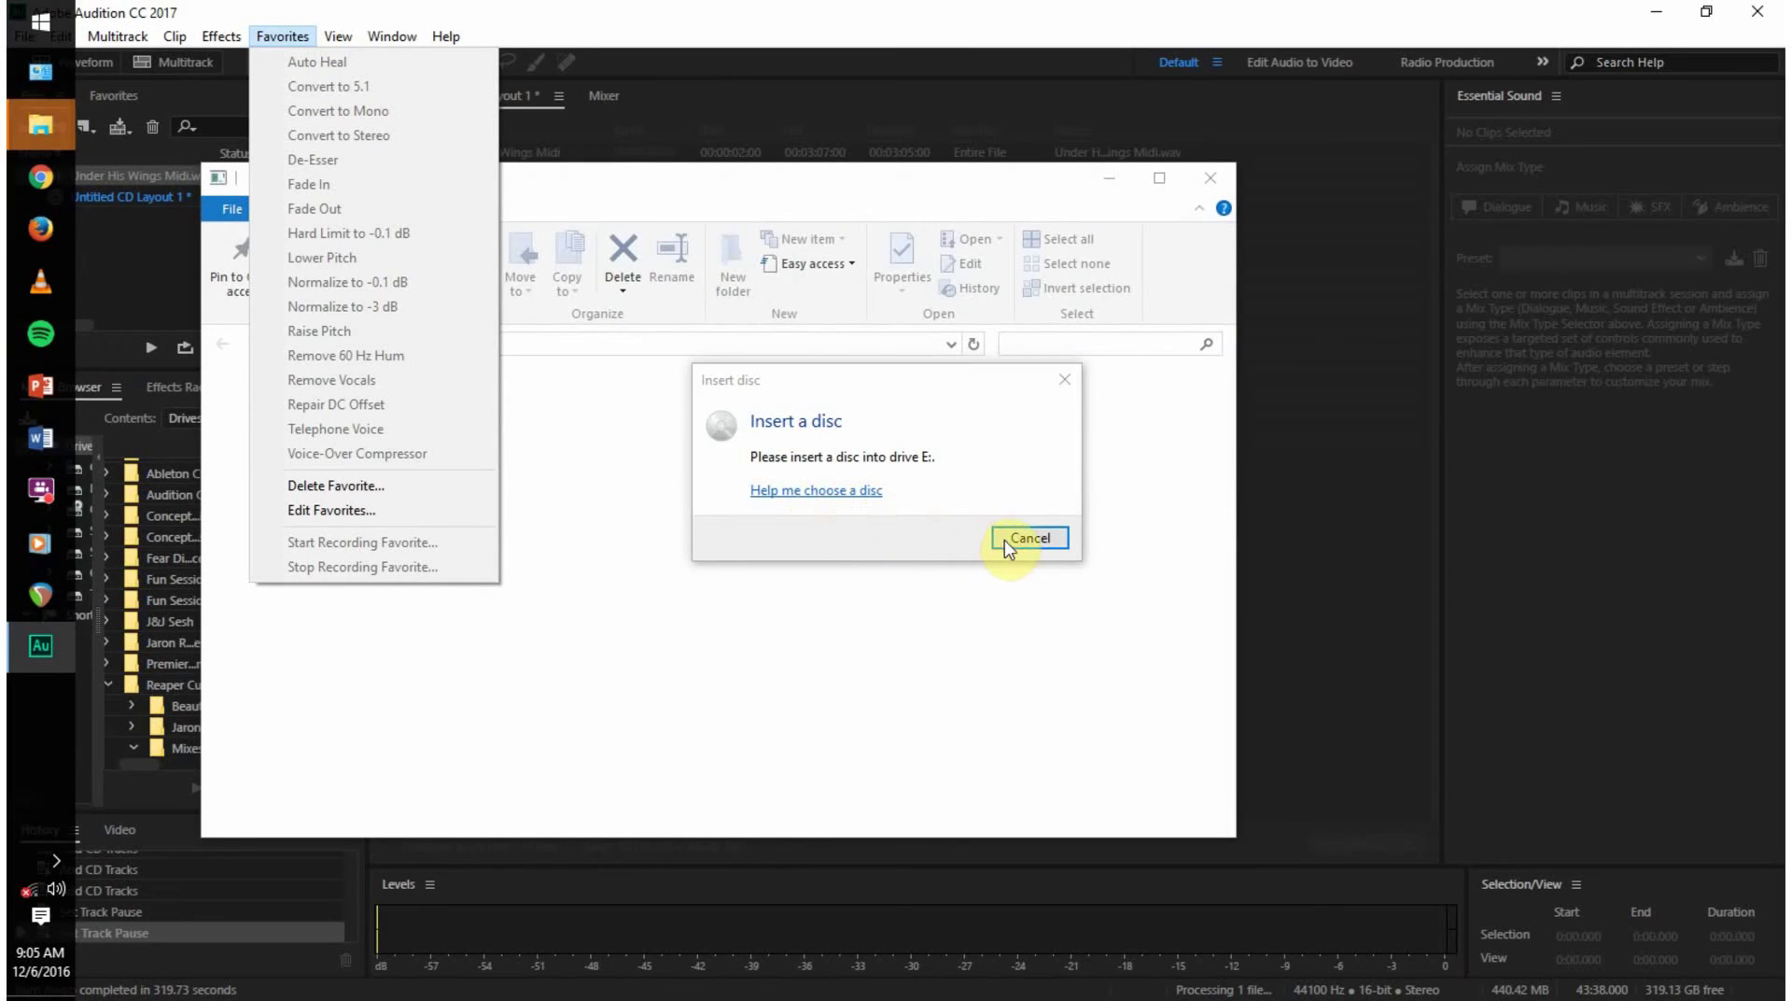
pyautogui.click(1025, 539)
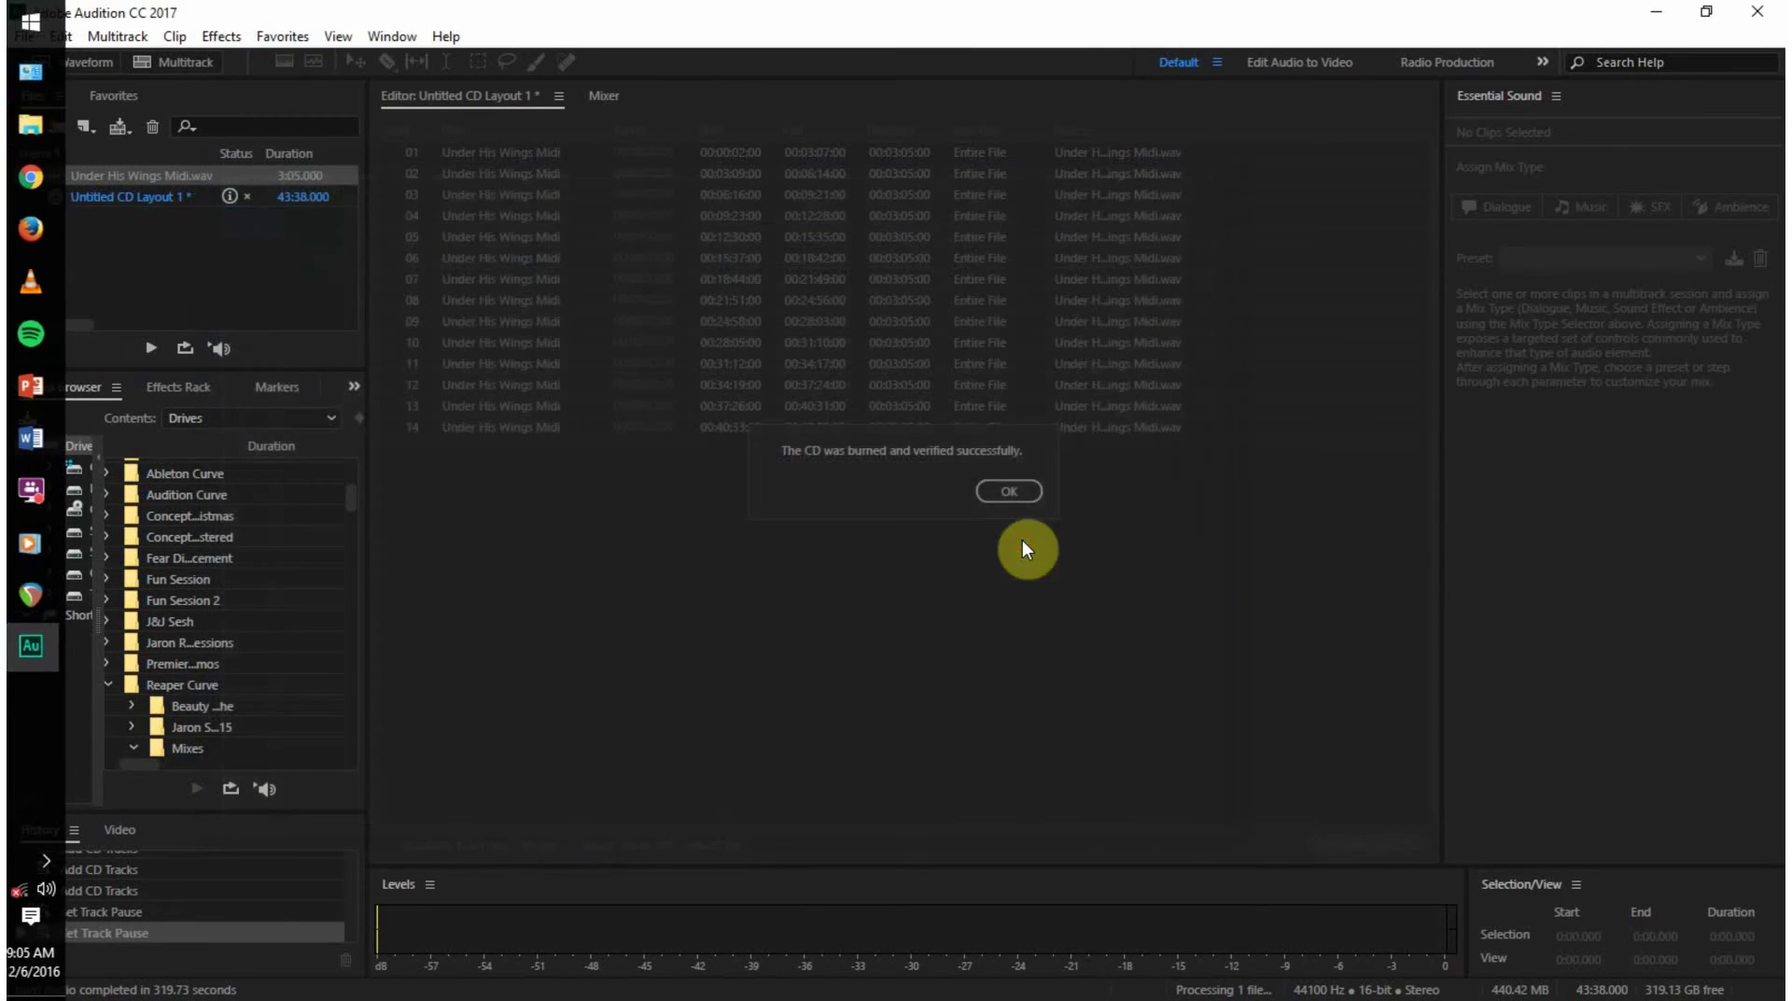
pyautogui.click(1021, 492)
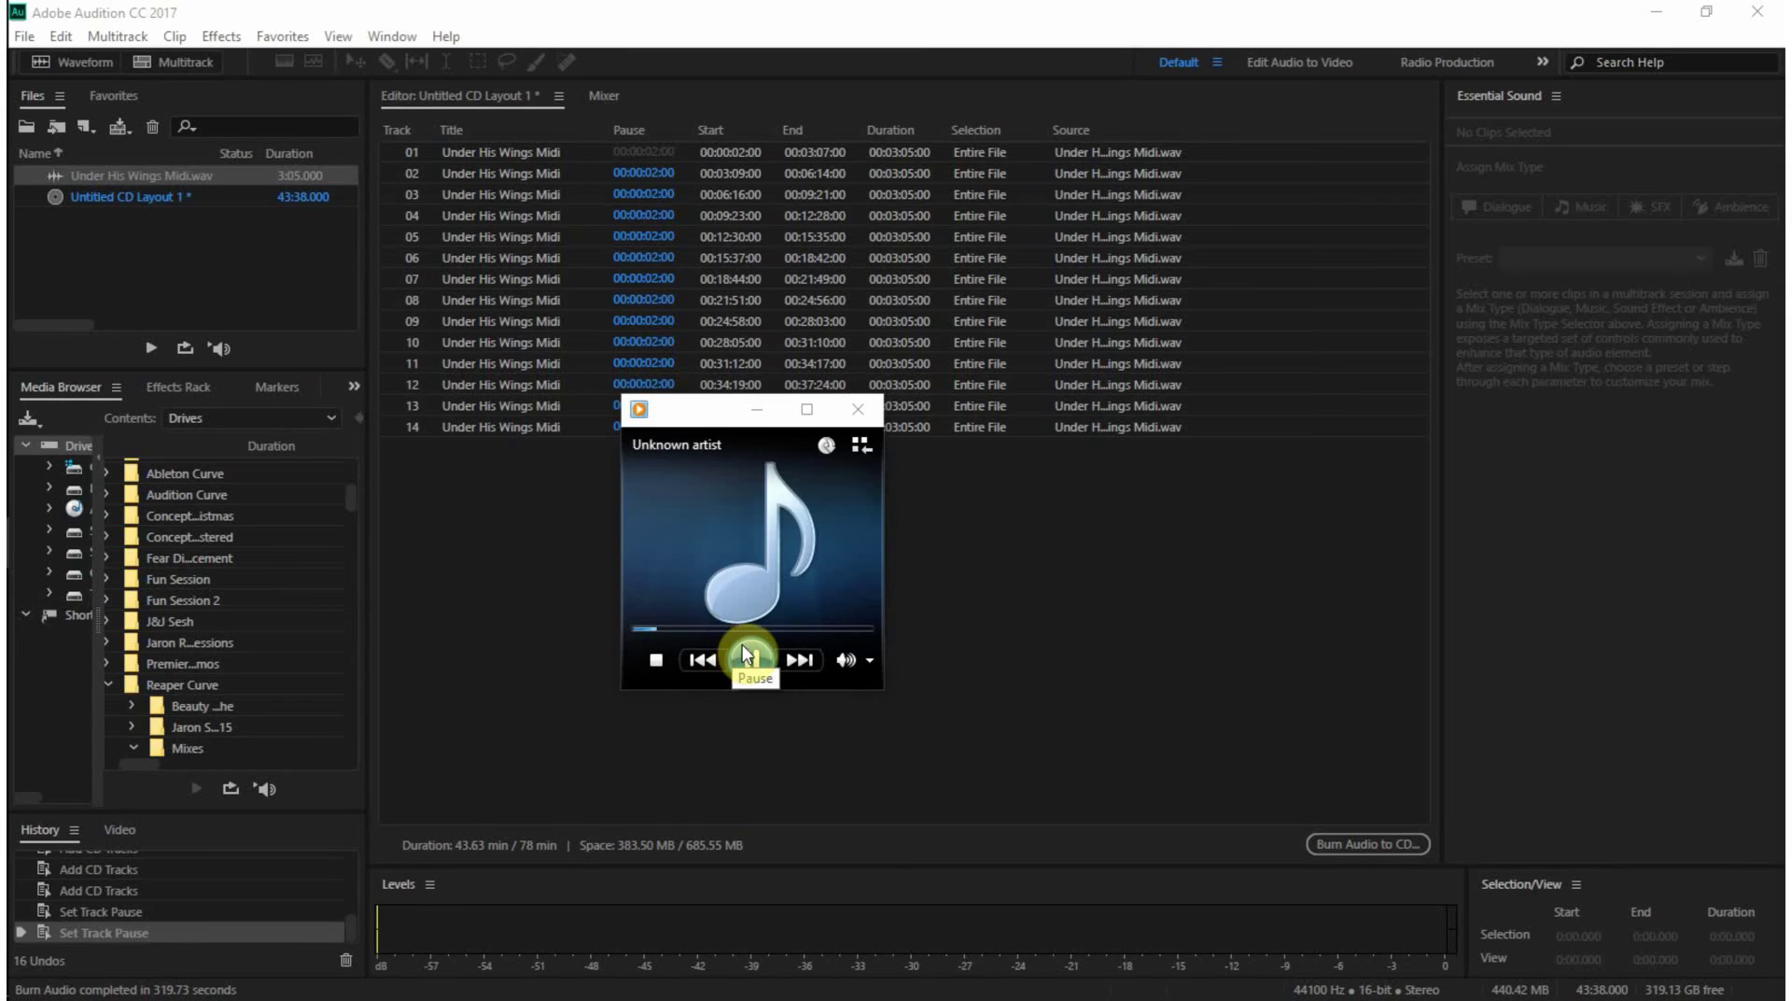
# - Skip the burned CD's playback ahead to Track 2, then close Windows Media Player
pyautogui.click(798, 638)
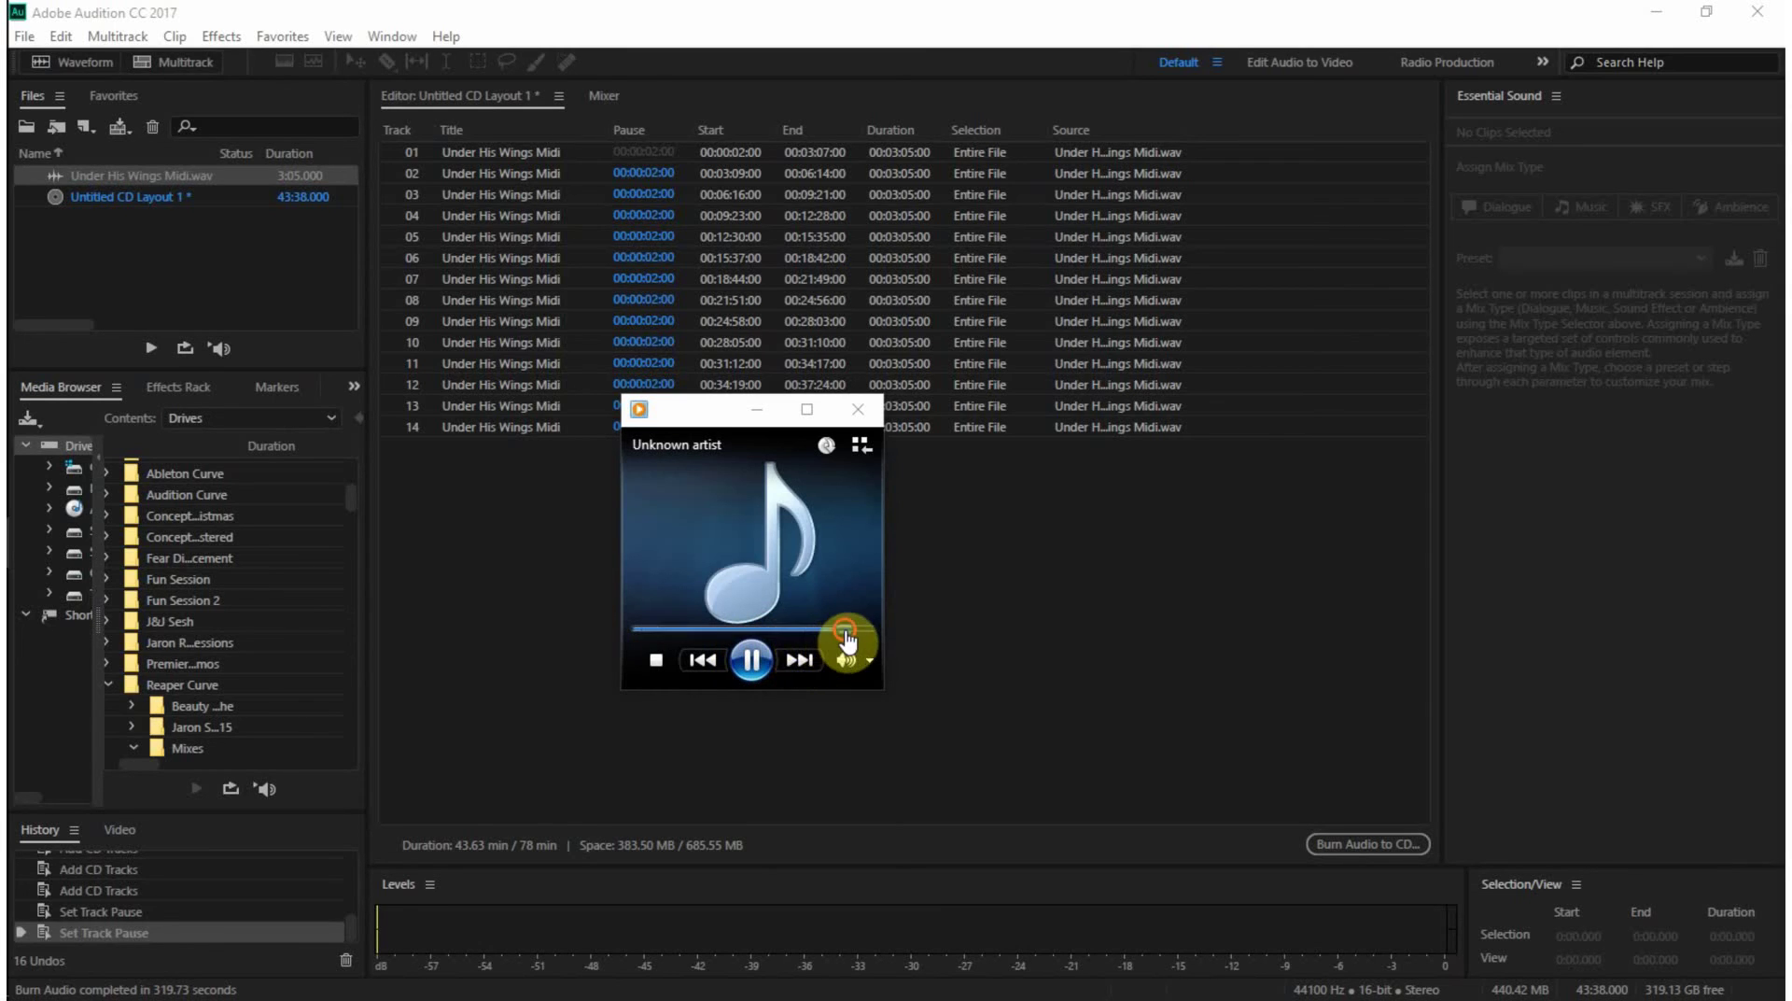
pyautogui.click(865, 413)
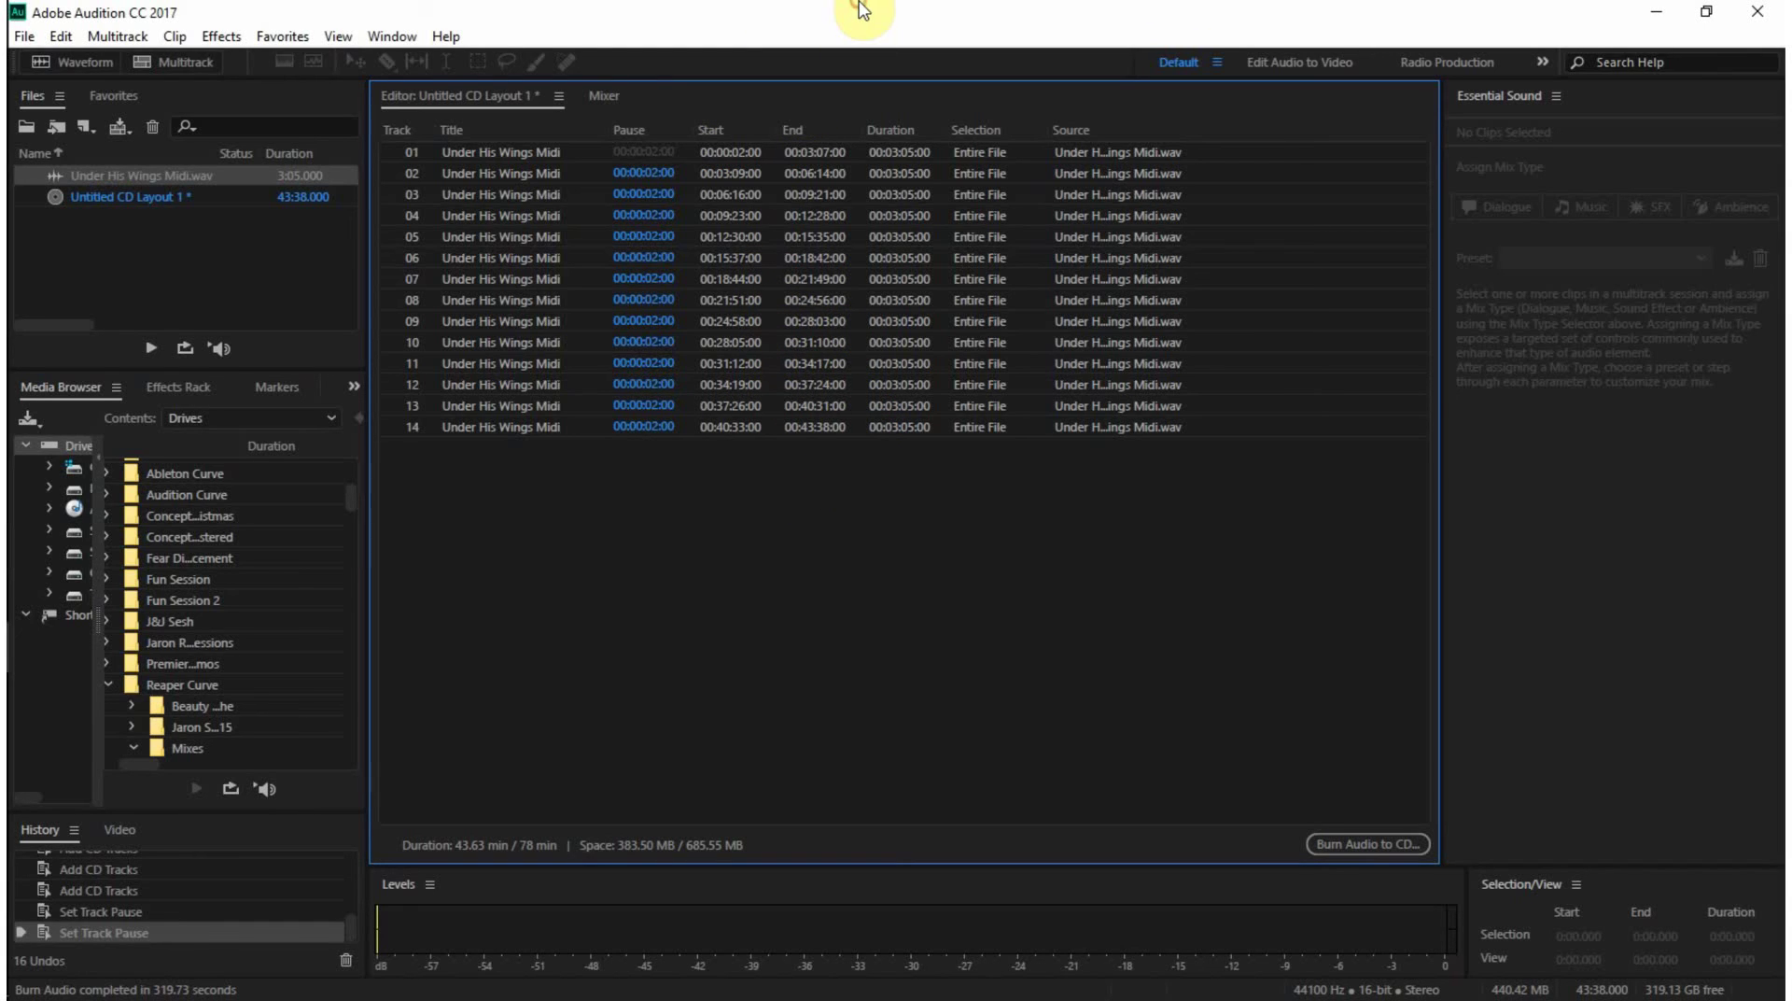
pyautogui.click(339, 37)
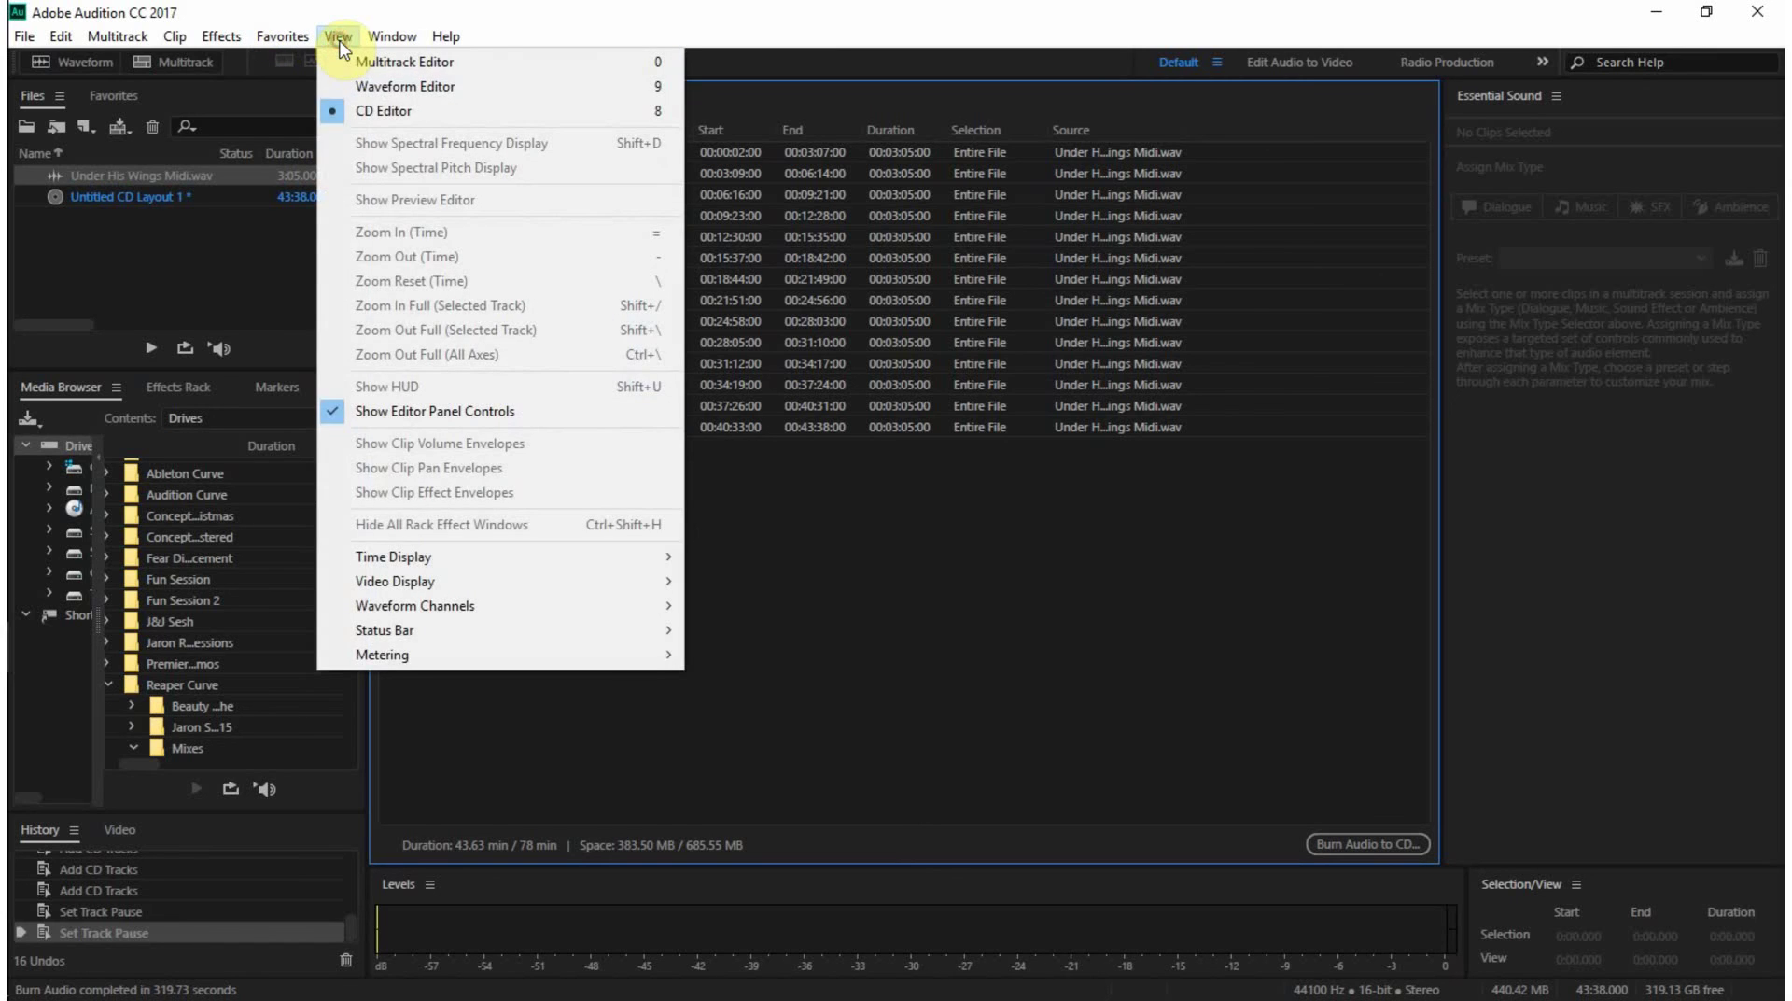
pyautogui.moveTo(332, 47)
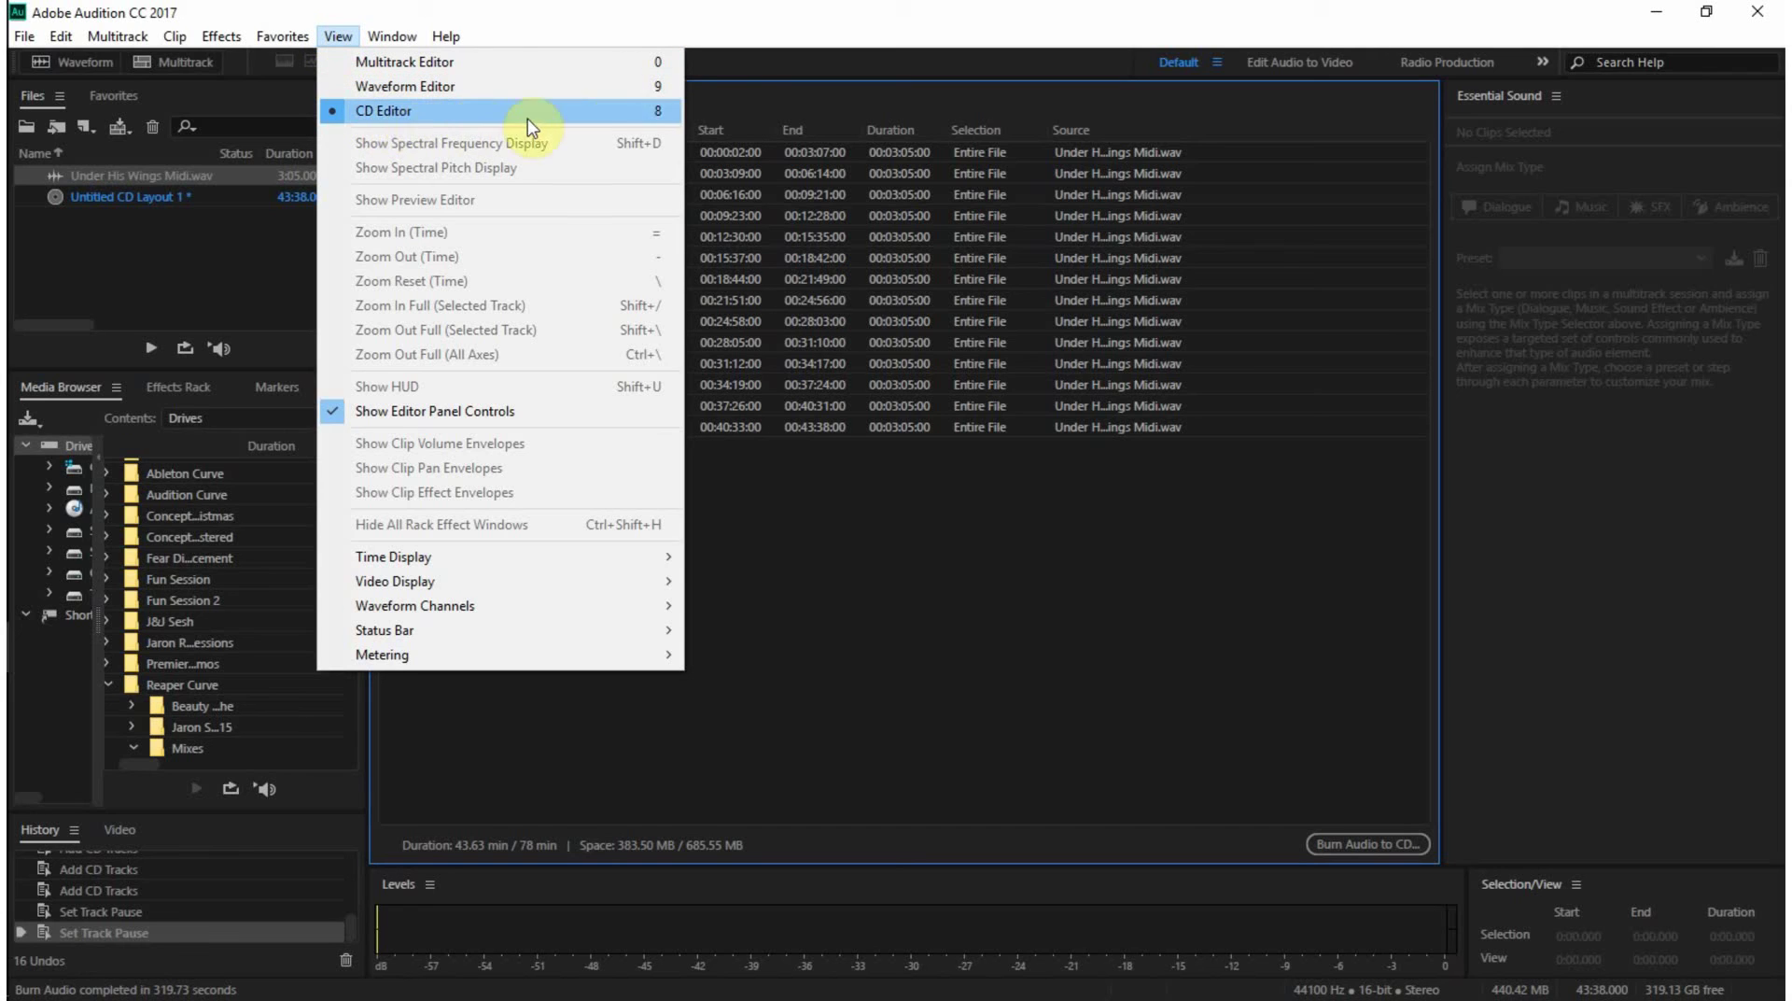
pyautogui.click(786, 13)
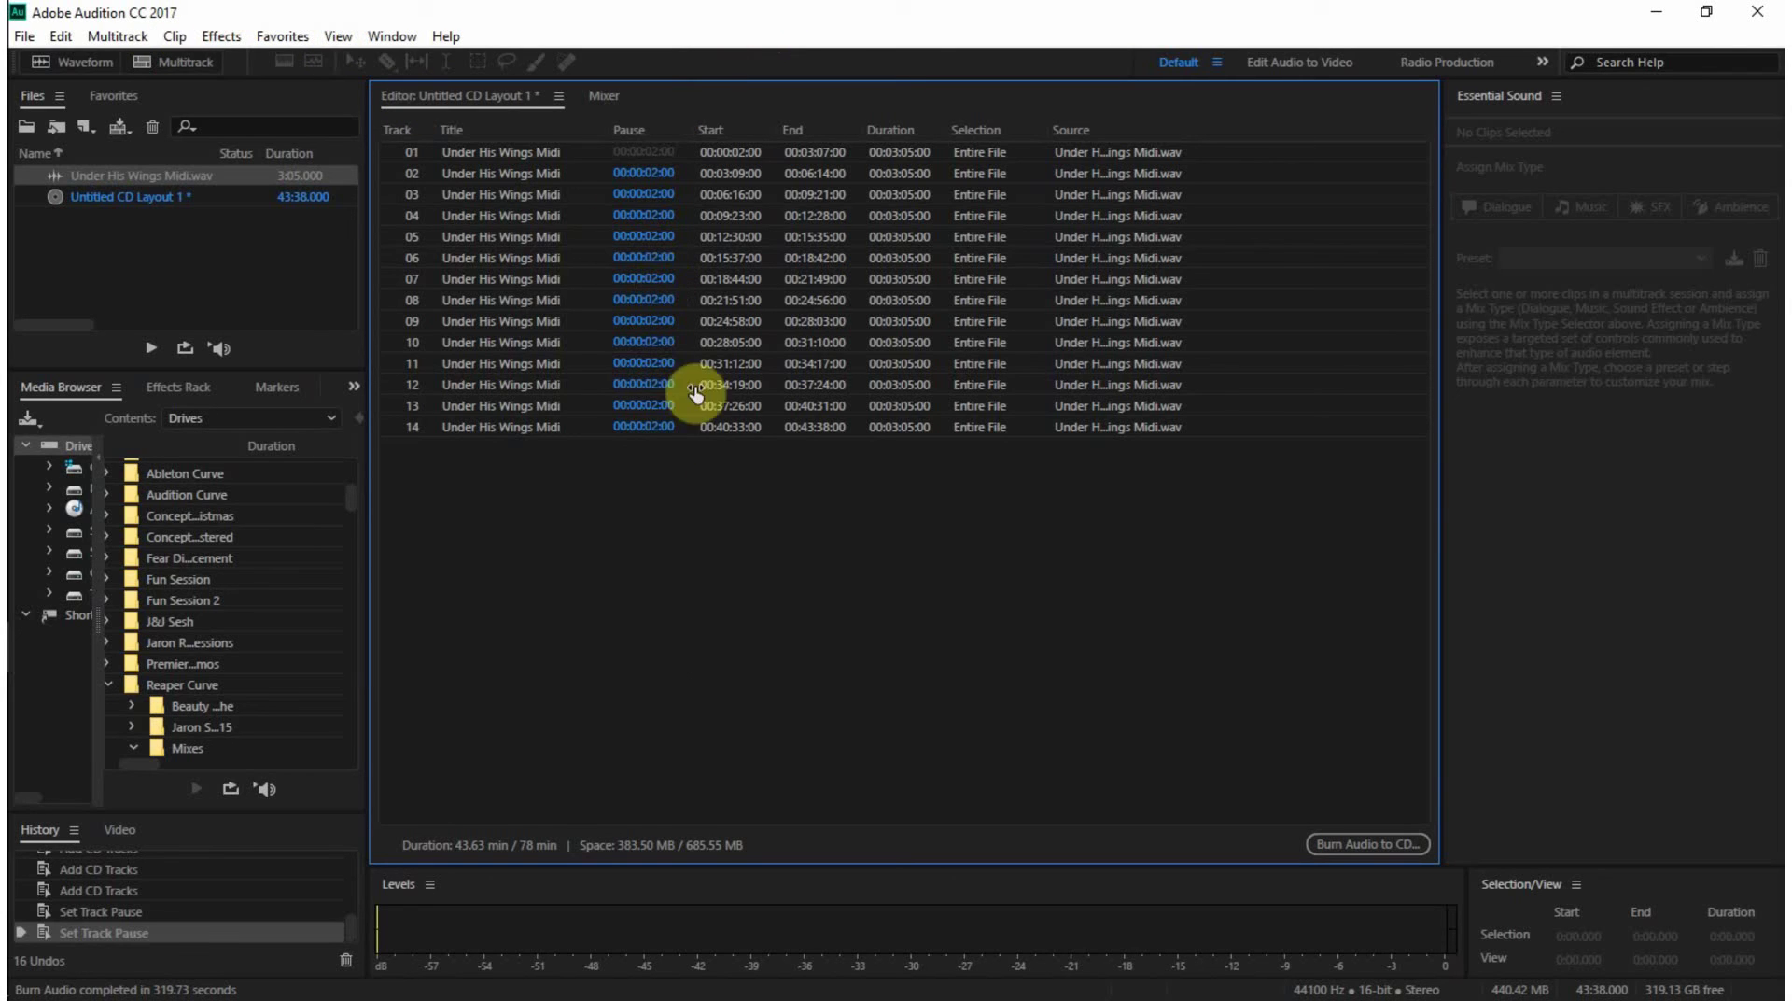